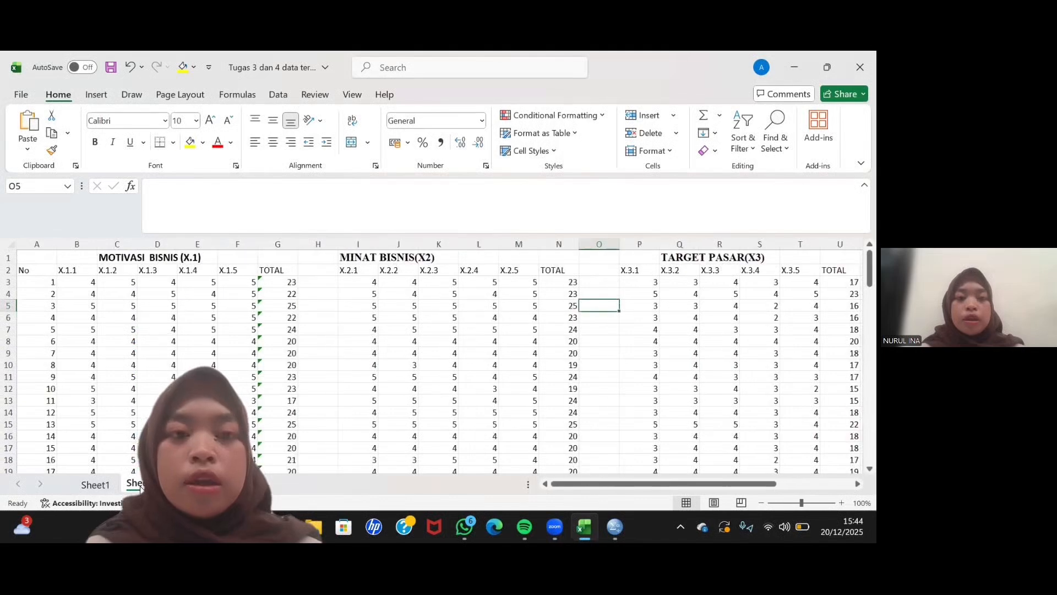
- Switch to IBM SPSS Statistics and display the variable definitions of the empty dataset
scroll(139, 488, down, 6)
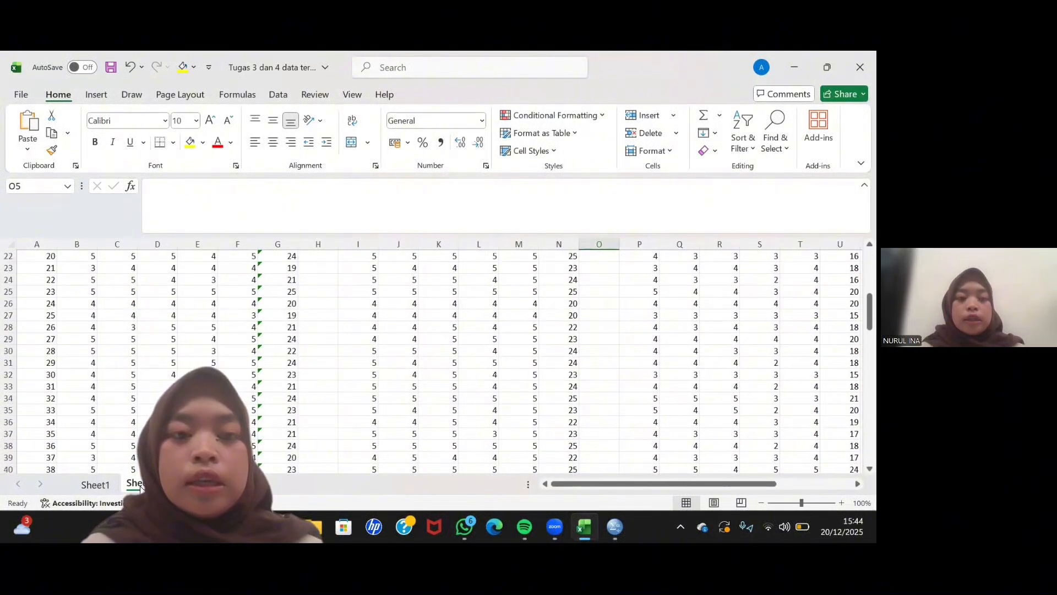
scroll(139, 489, up, 6)
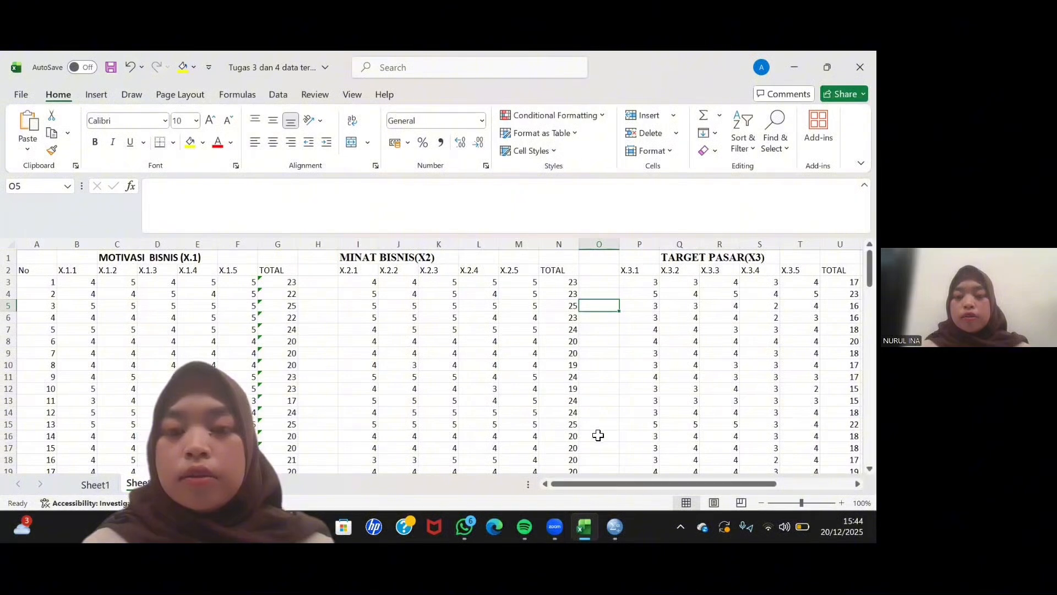
mouse_move(615, 520)
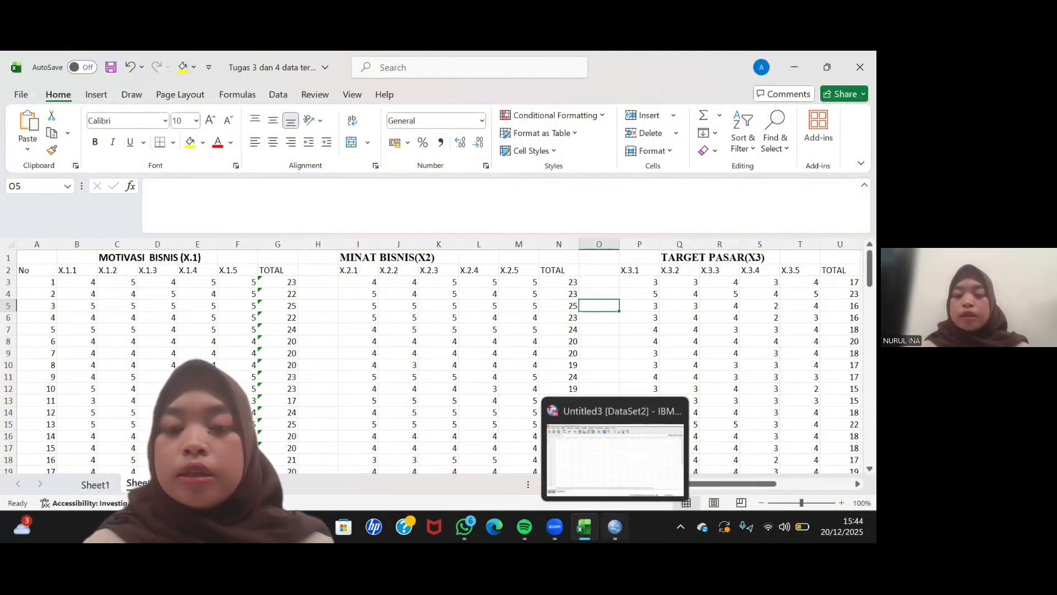
click(551, 464)
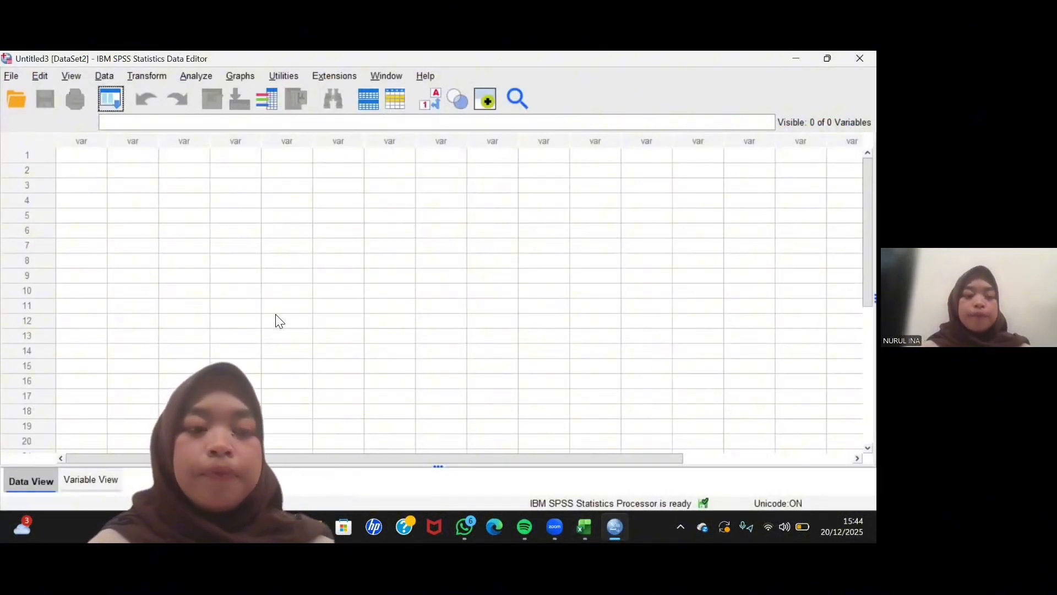
click(88, 480)
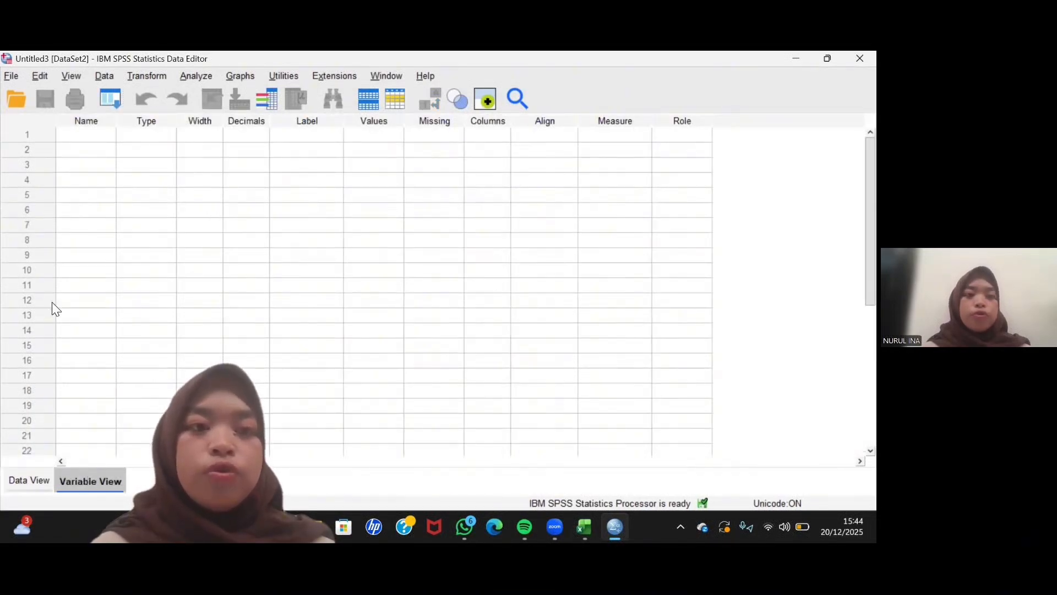
- Name the first two variables X1.1 and X1.2
click(77, 137)
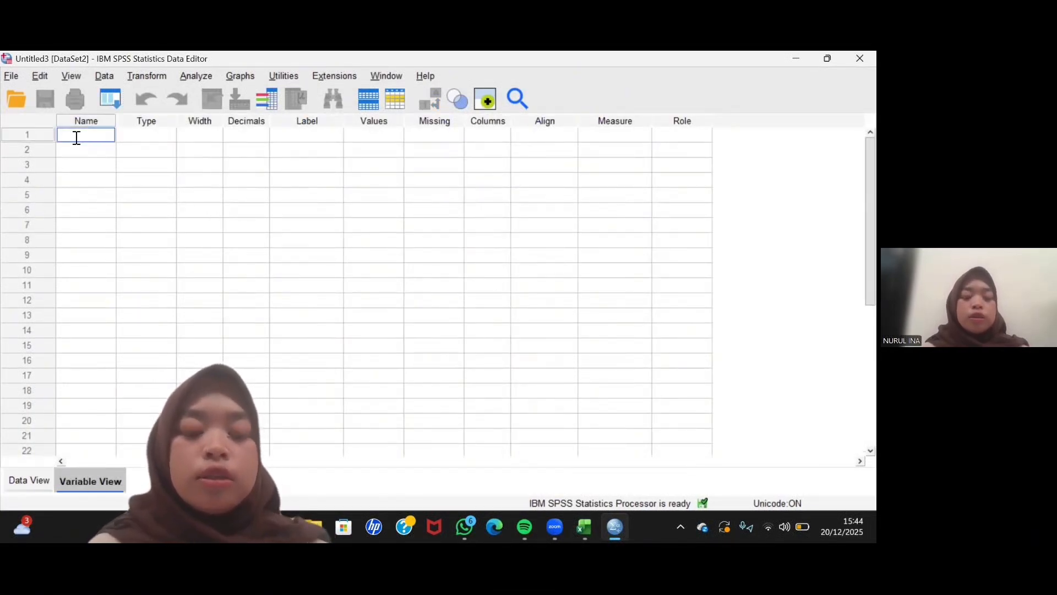
text(X)
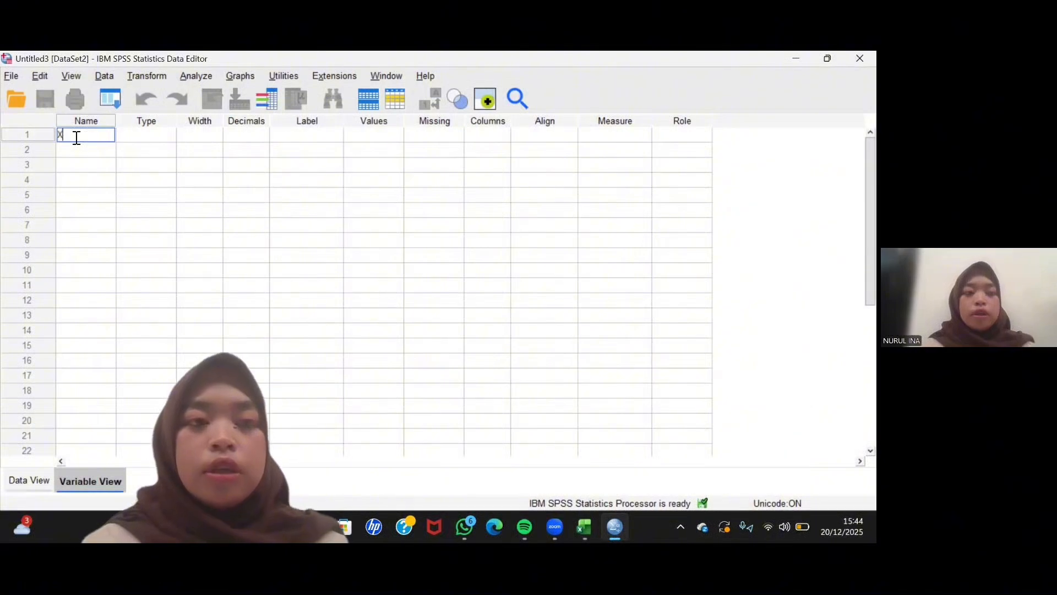
text(1.1)
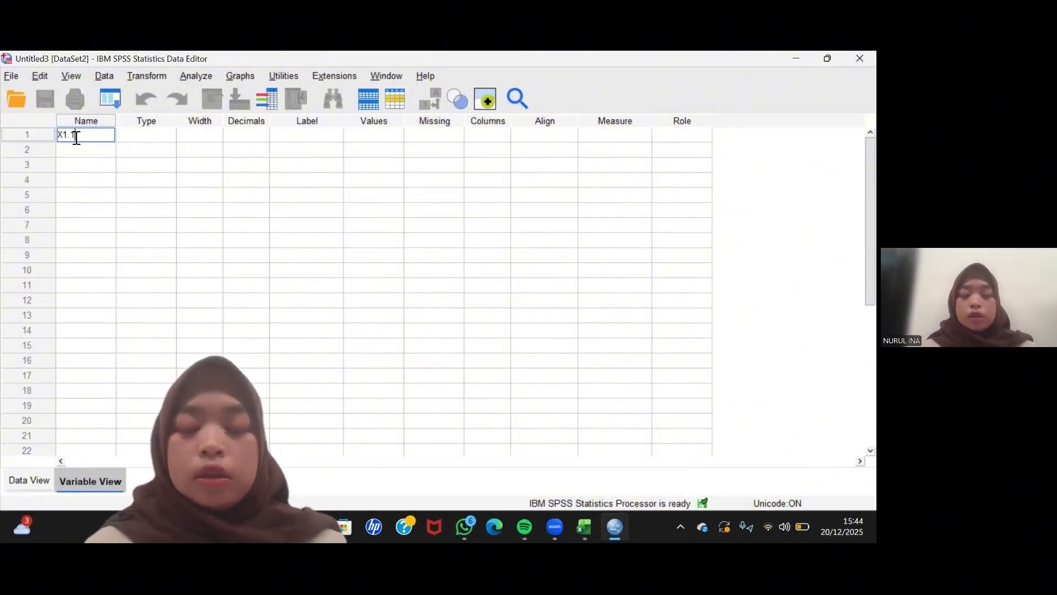
key(Return)
text(X)
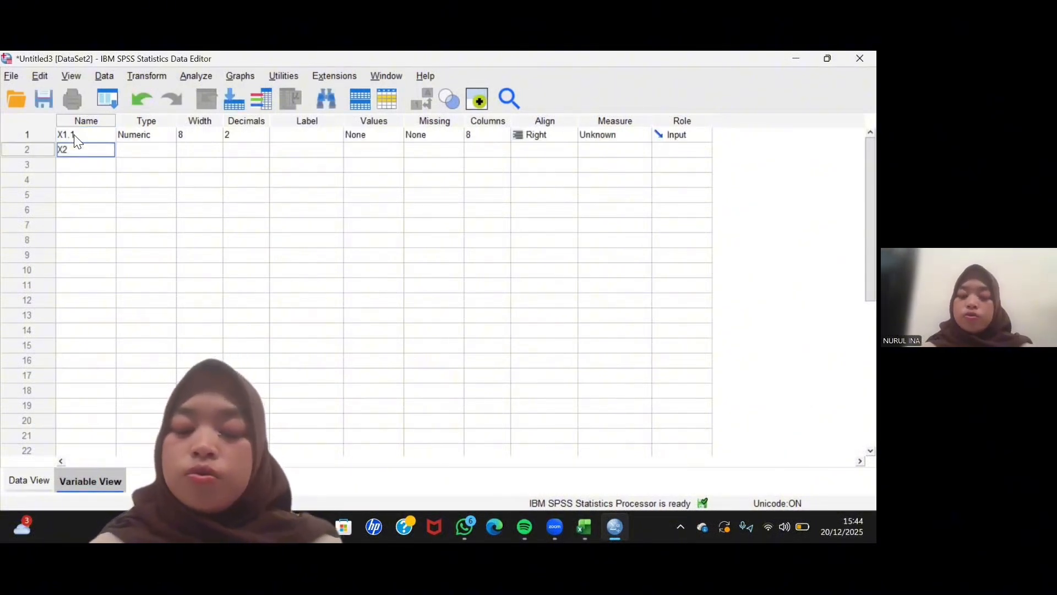
text(1.2)
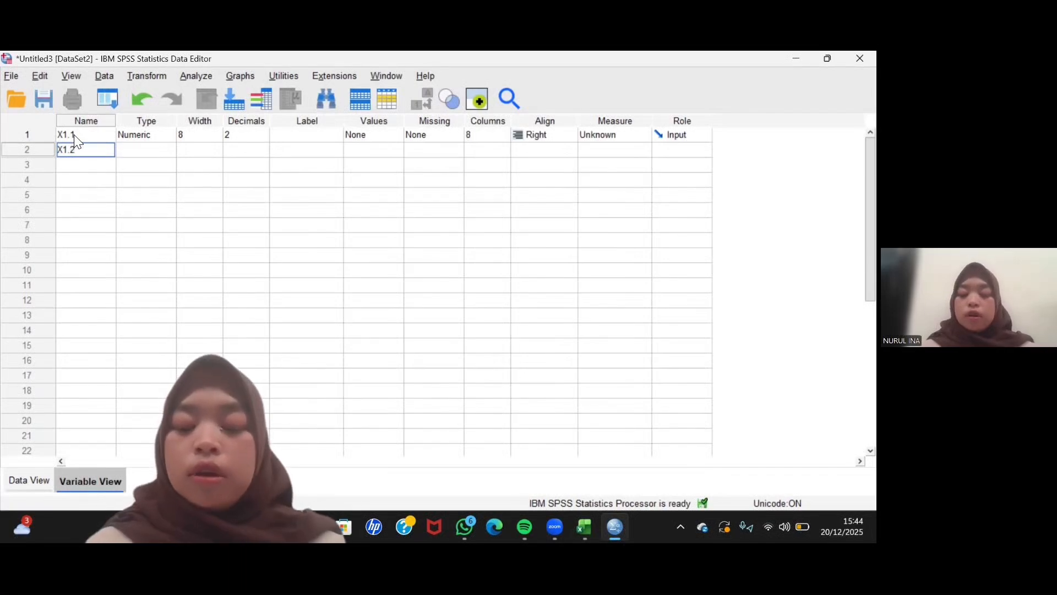
key(Return)
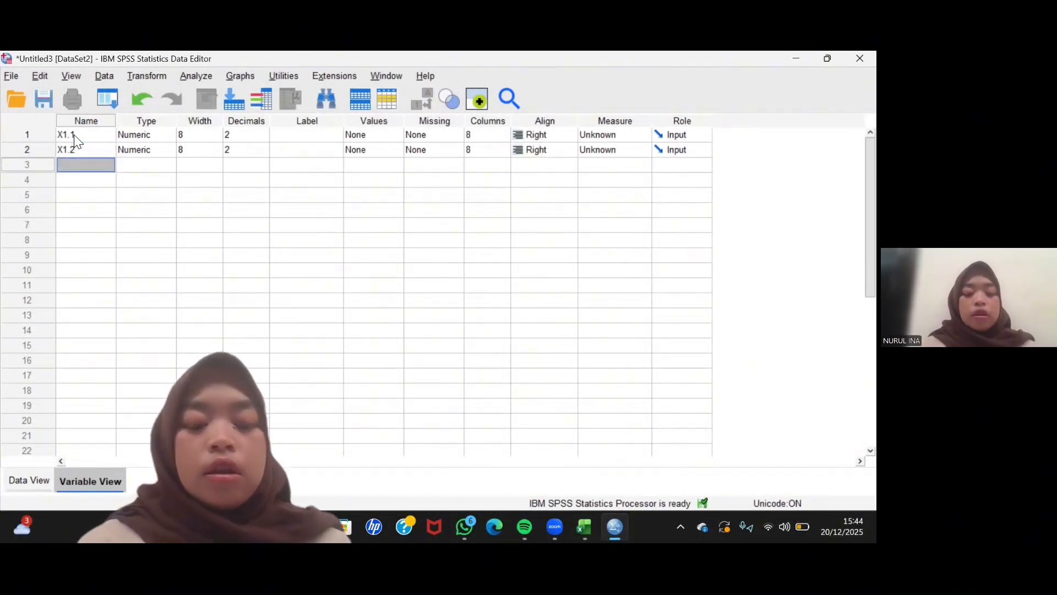
- Add two variables named X1.3 and X1.4 in rows 3 and 4
text(X1.3)
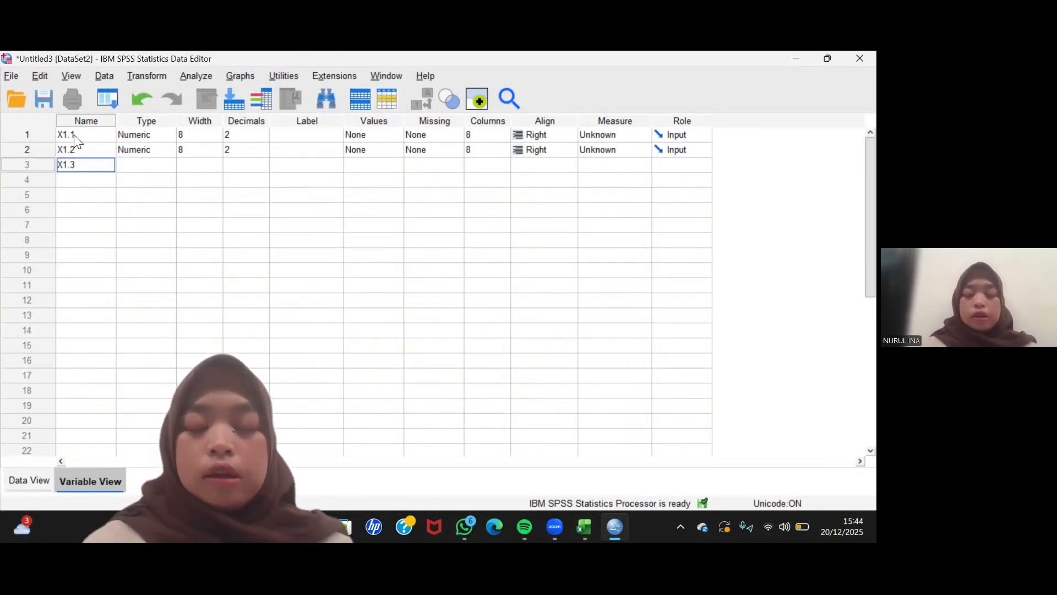
key(Return)
text(X1.4)
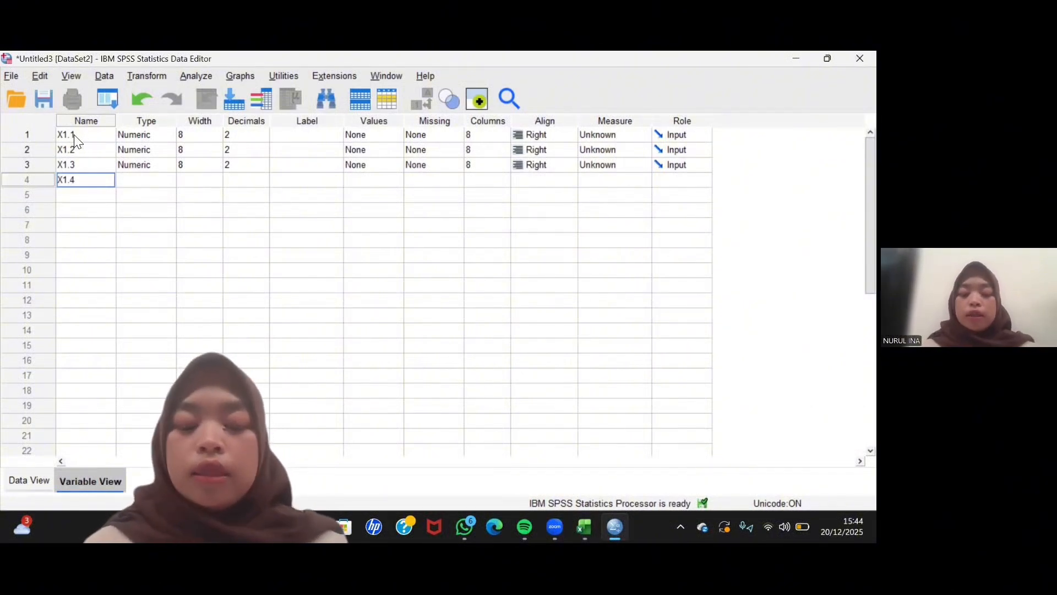
key(Return)
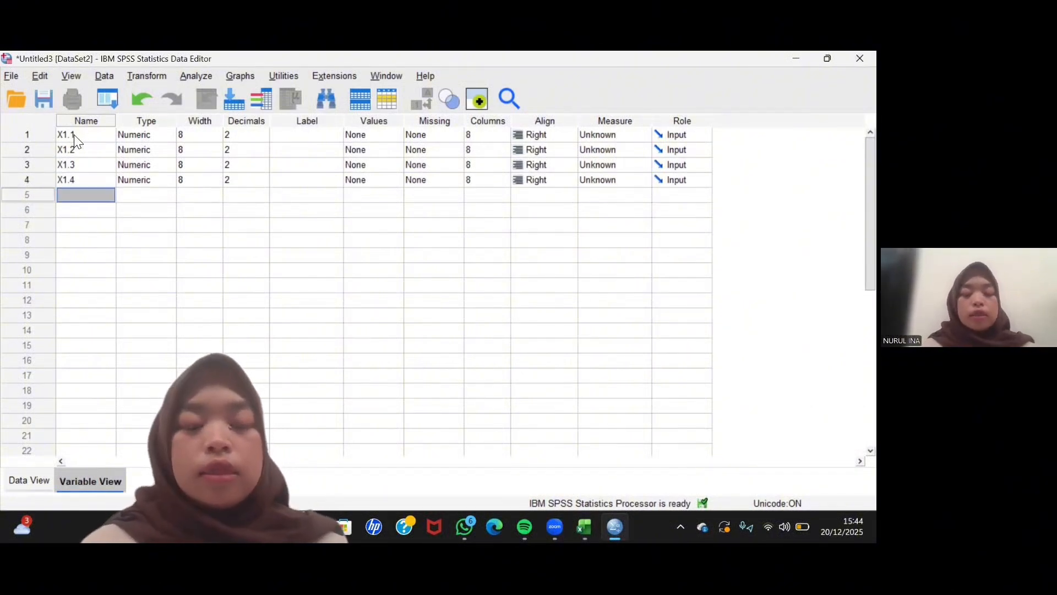
- Complete the X1 group with variables named X1.5 and TOTALX1 in rows 5 and 6
text(X1.5)
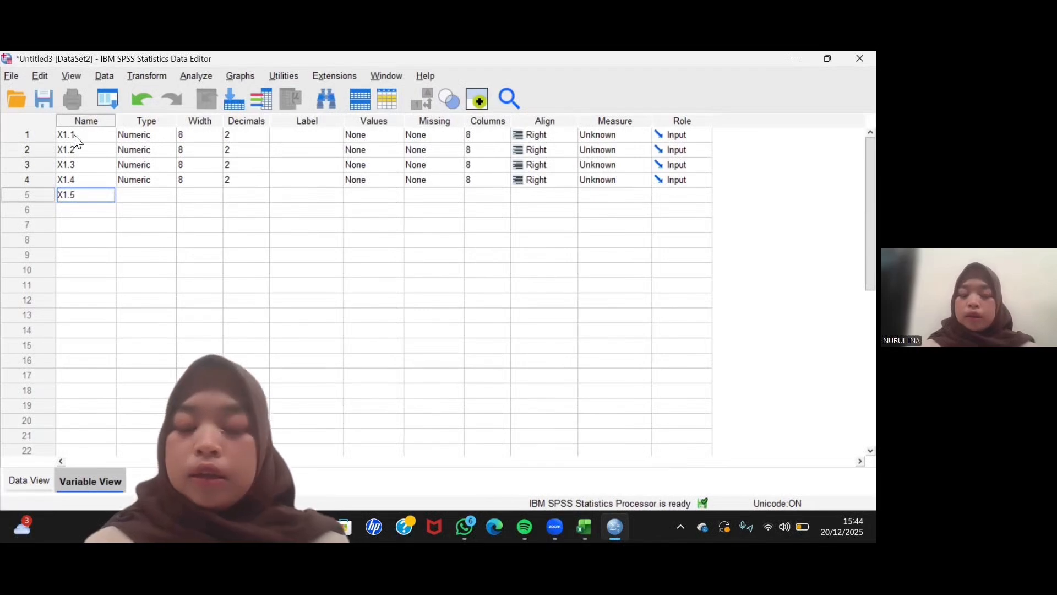
key(Return)
text(TOTALX1)
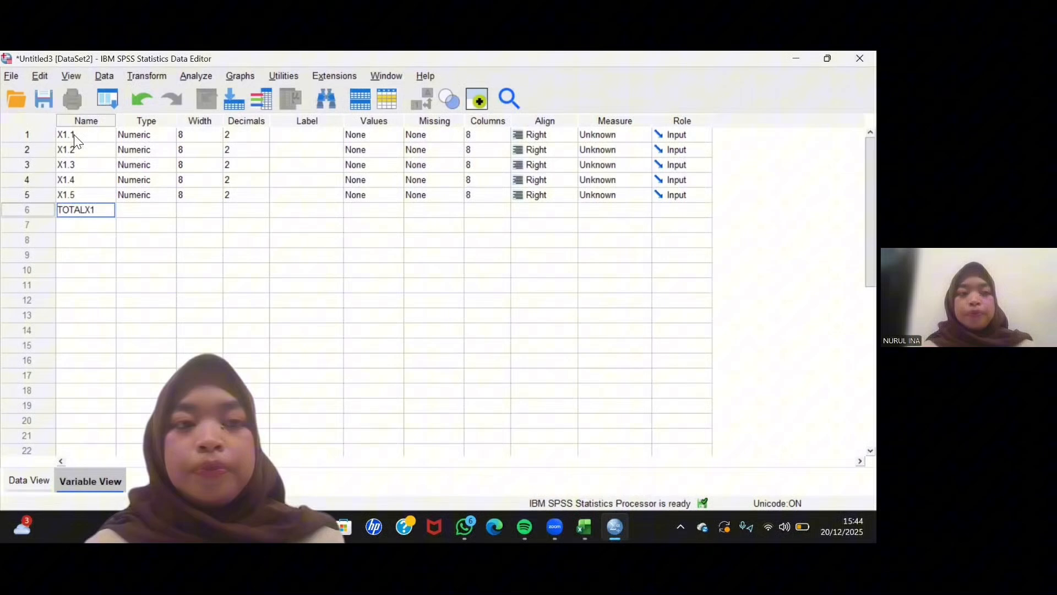
key(Return)
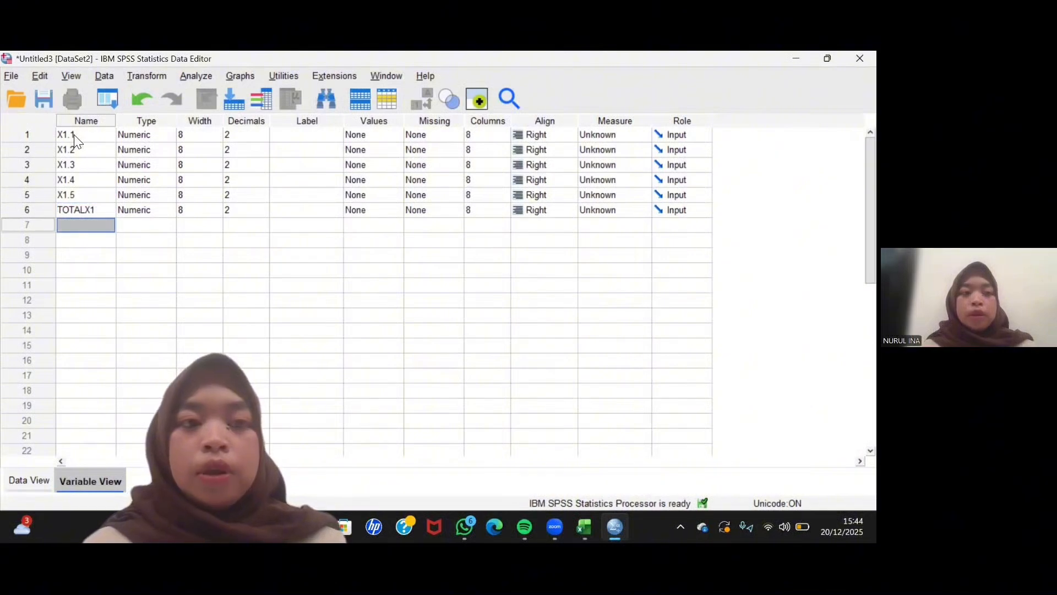
- Start the X2 group by adding variables named X2.1 and X2.2 in rows 7 and 8
text(X2)
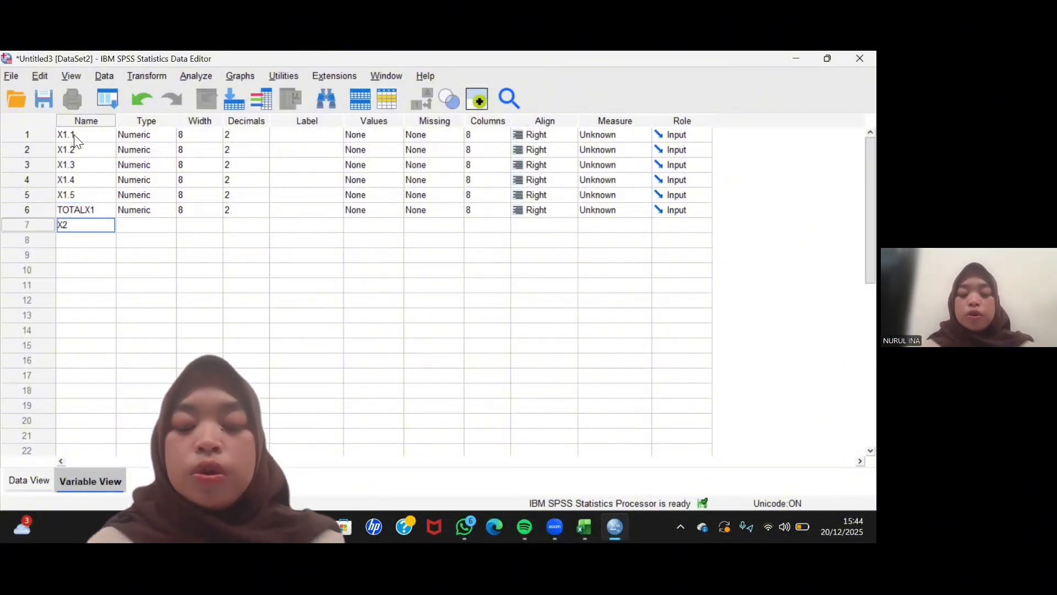
text(.1)
key(Return)
text(X)
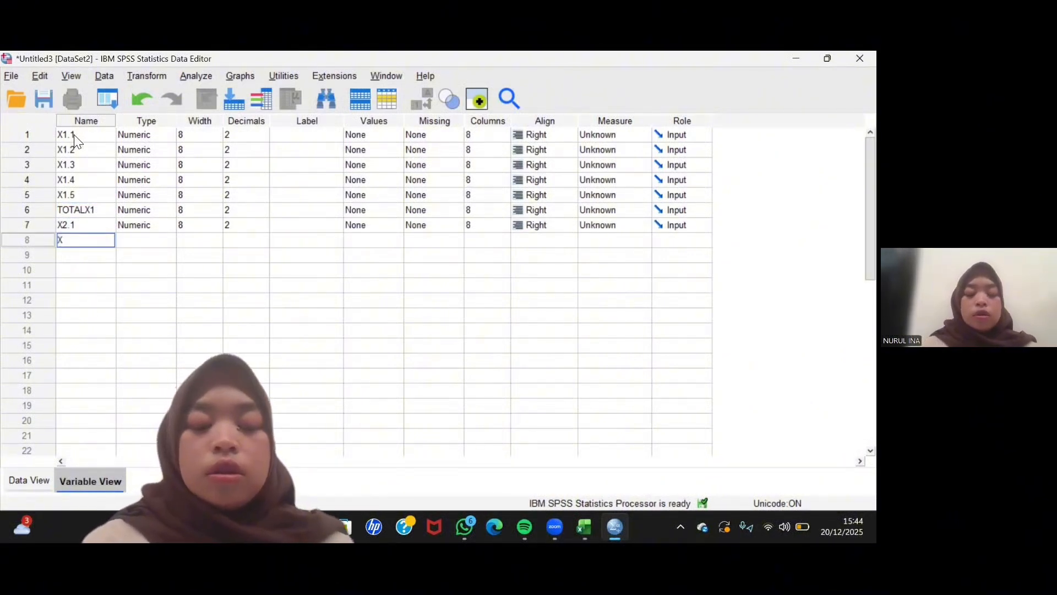
text(2)
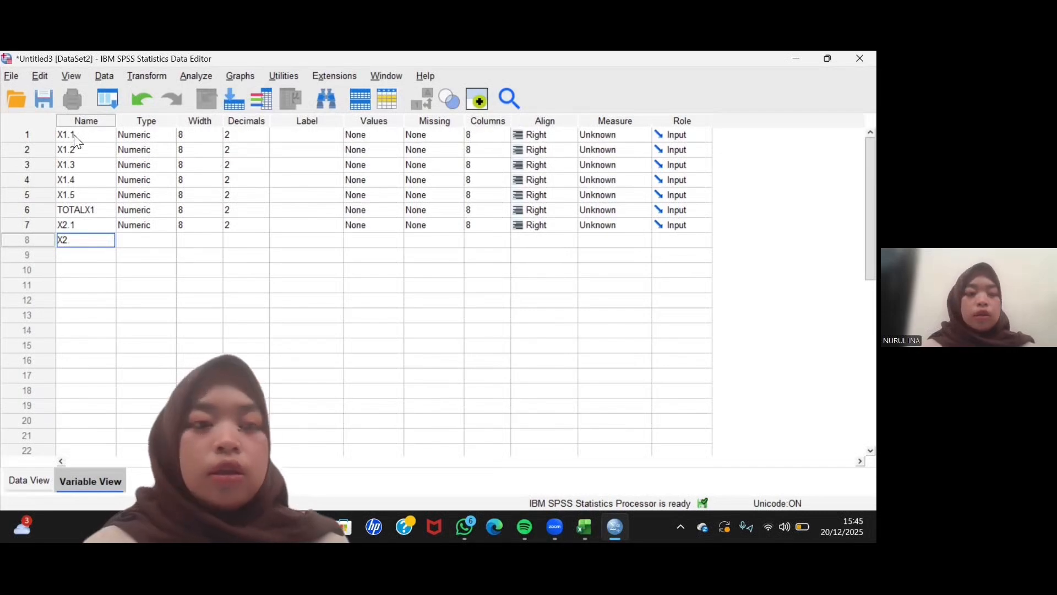
text(.2)
key(Return)
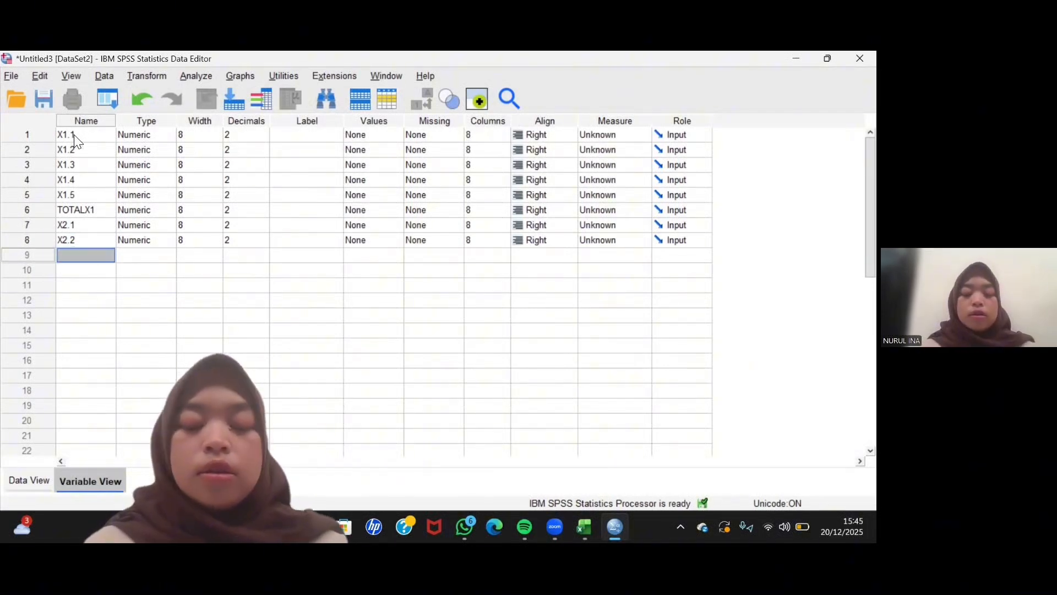
- Add two variables named X2.3 and X2.4 in rows 9 and 10
text(X2.3)
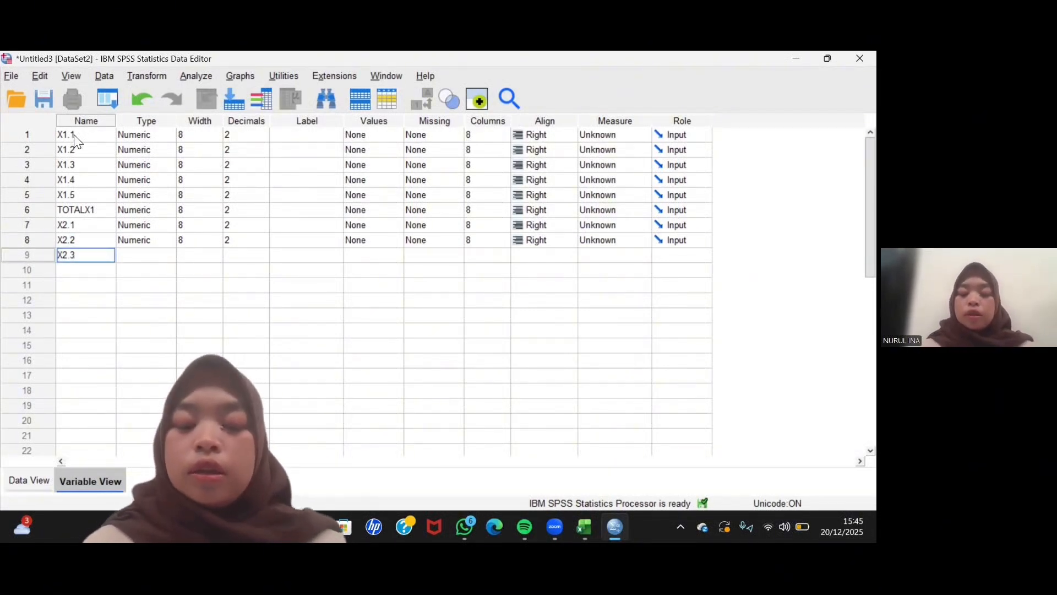
key(Return)
text(X2)
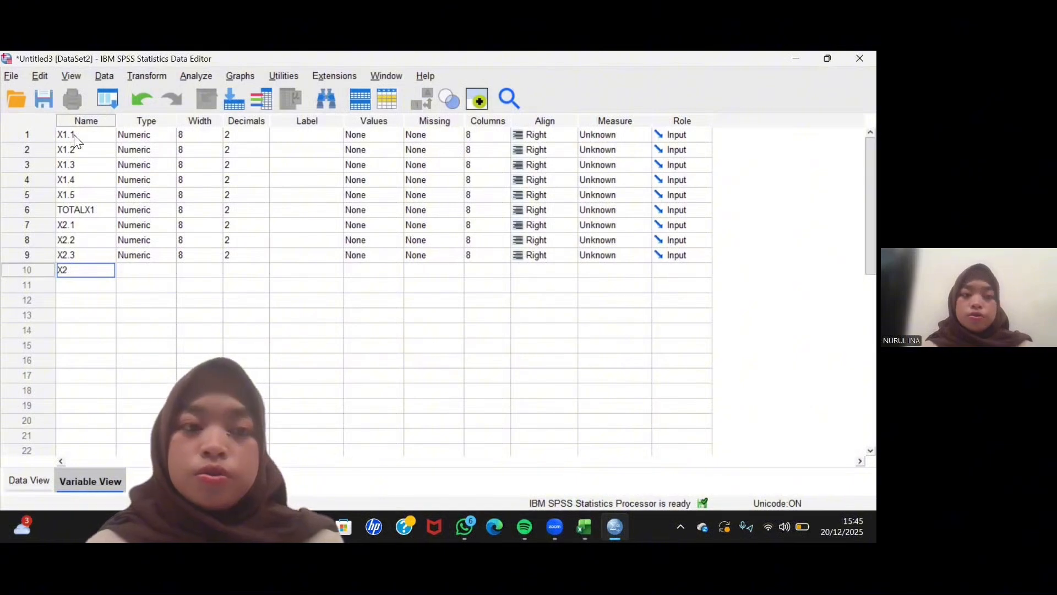
text(.4)
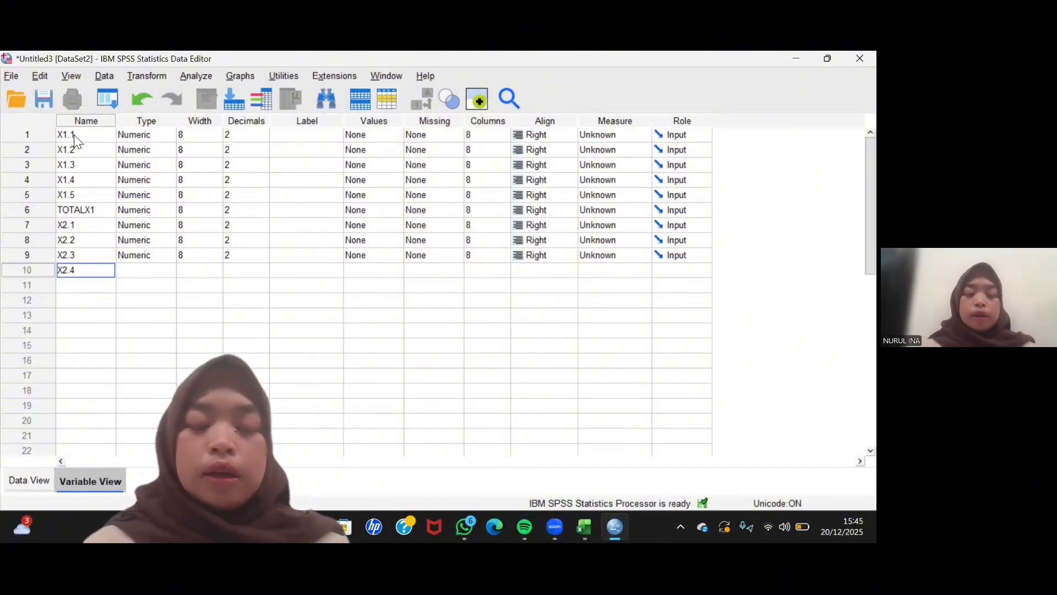
key(Return)
- Complete the X2 group with variables named X2.5 and TOTALX2 in rows 11 and 12
text(X2)
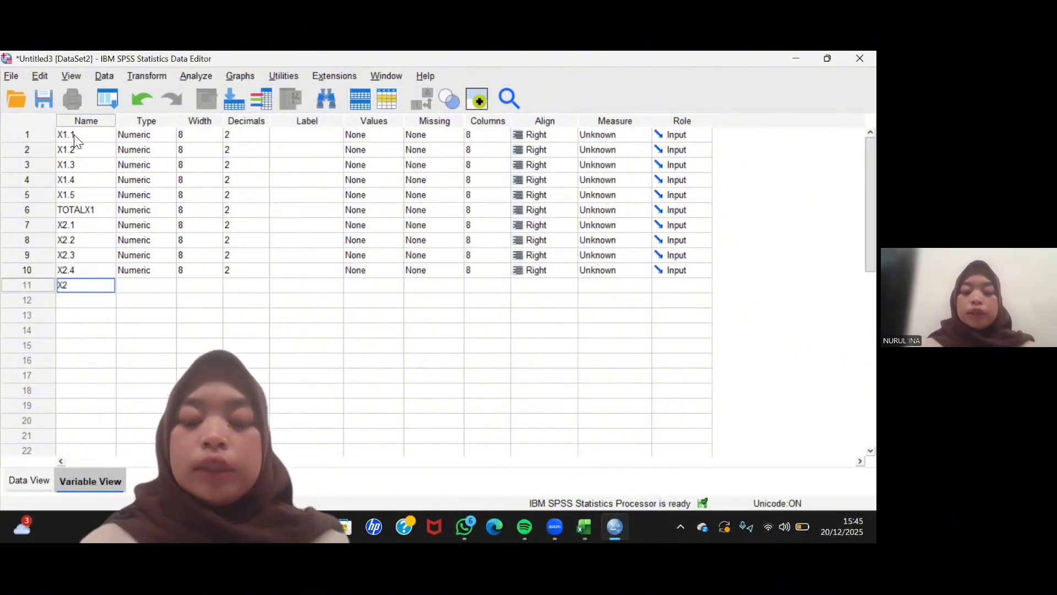
text(.5)
key(Return)
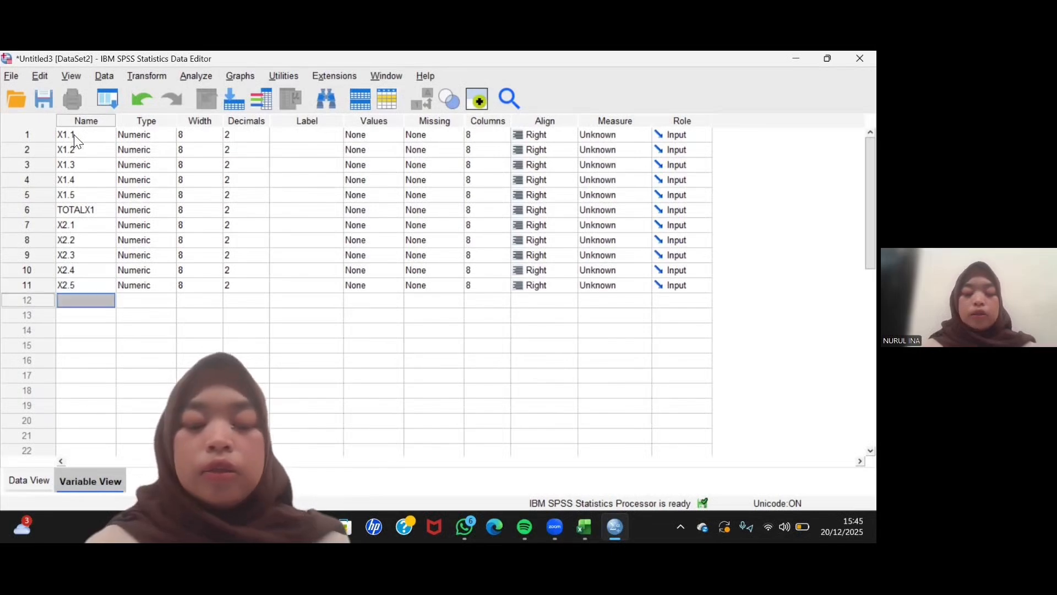
text(TOTAL)
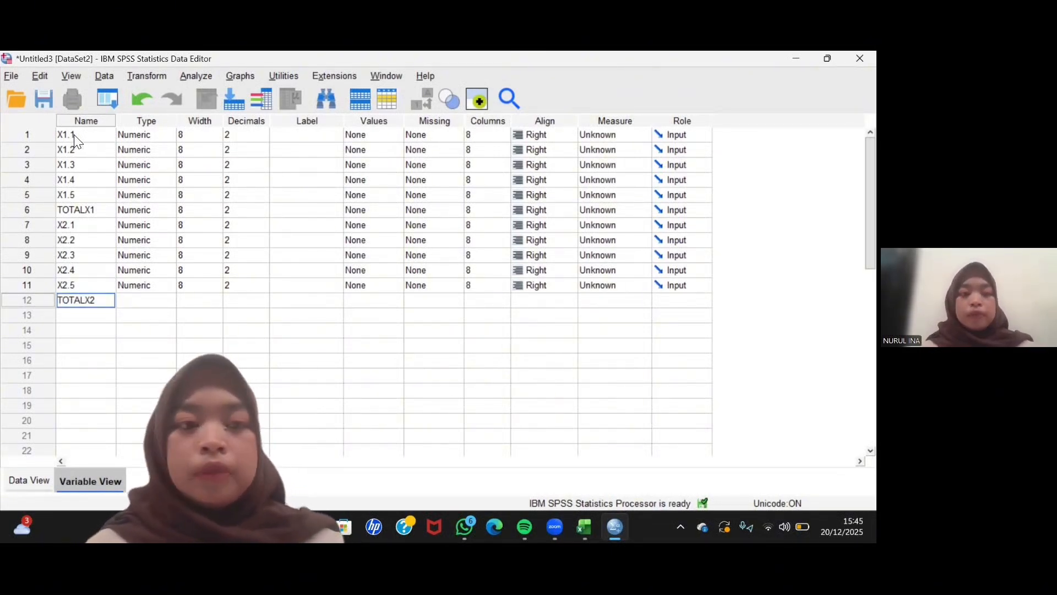
text(X2)
key(Return)
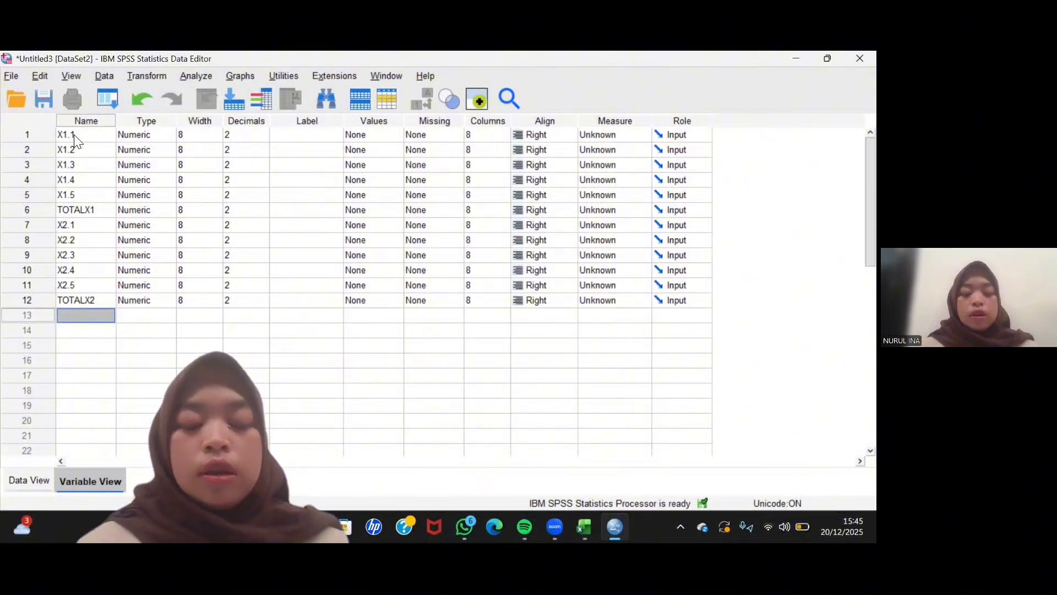
- Start the X3 group by adding variables named X3.1 and X3.2 in rows 13 and 14
text(X3.1)
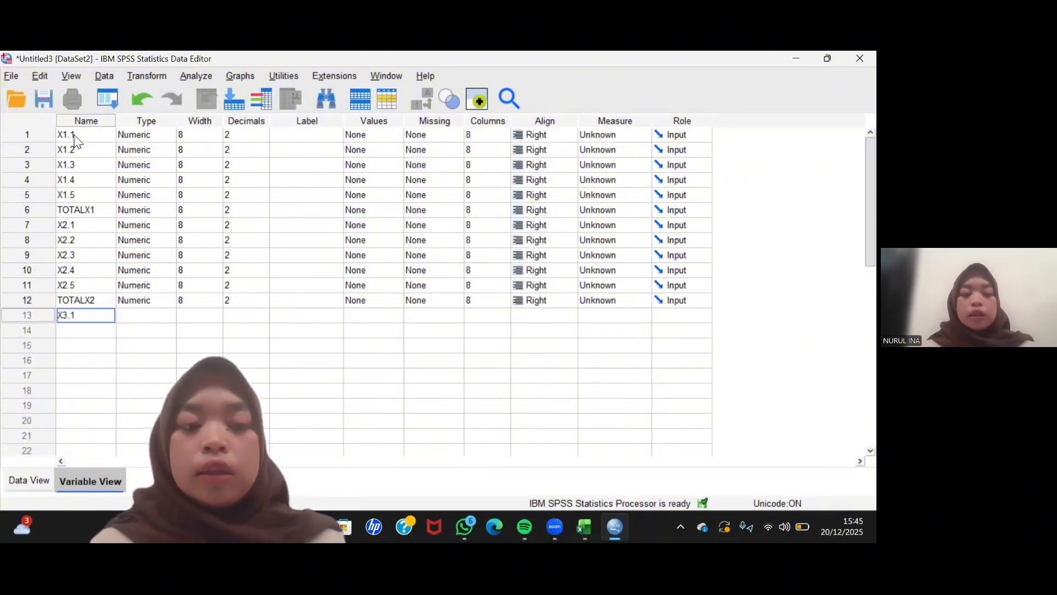
key(Return)
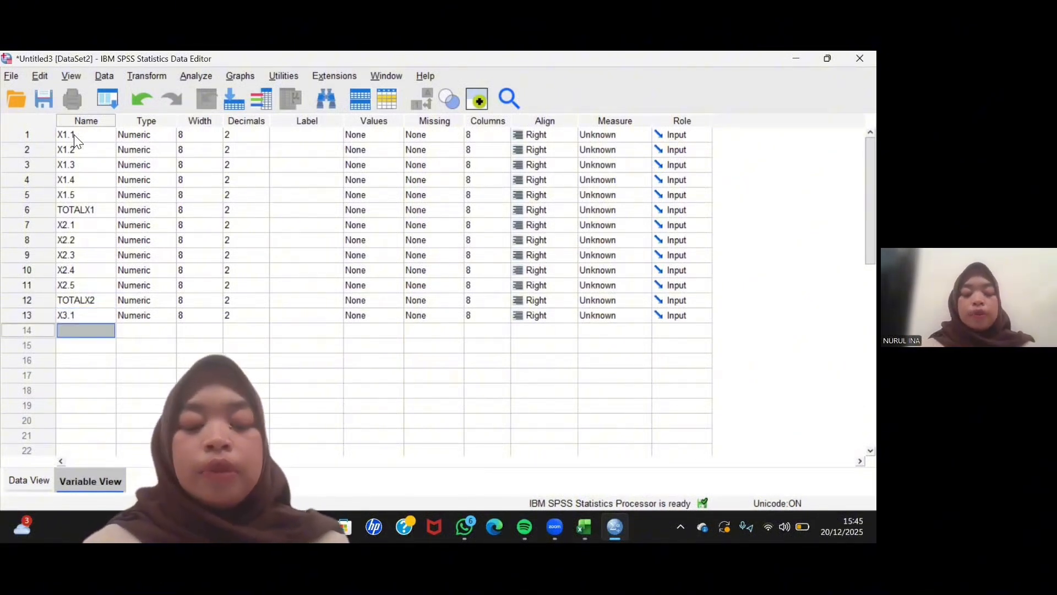
text(X3.)
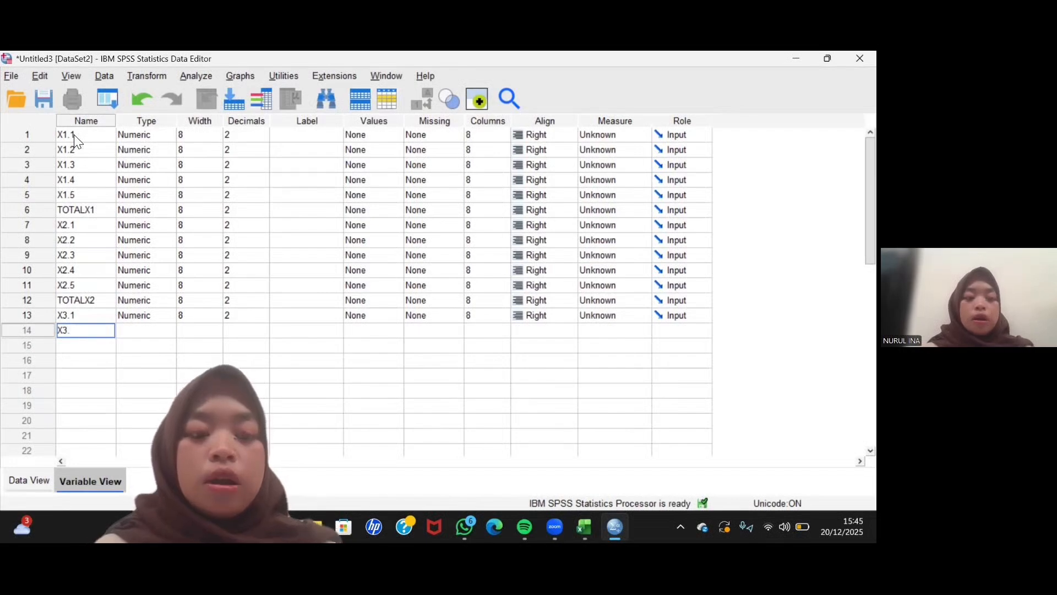
text(2)
key(Return)
- Add a variable named X3.3 in row 15
text(X)
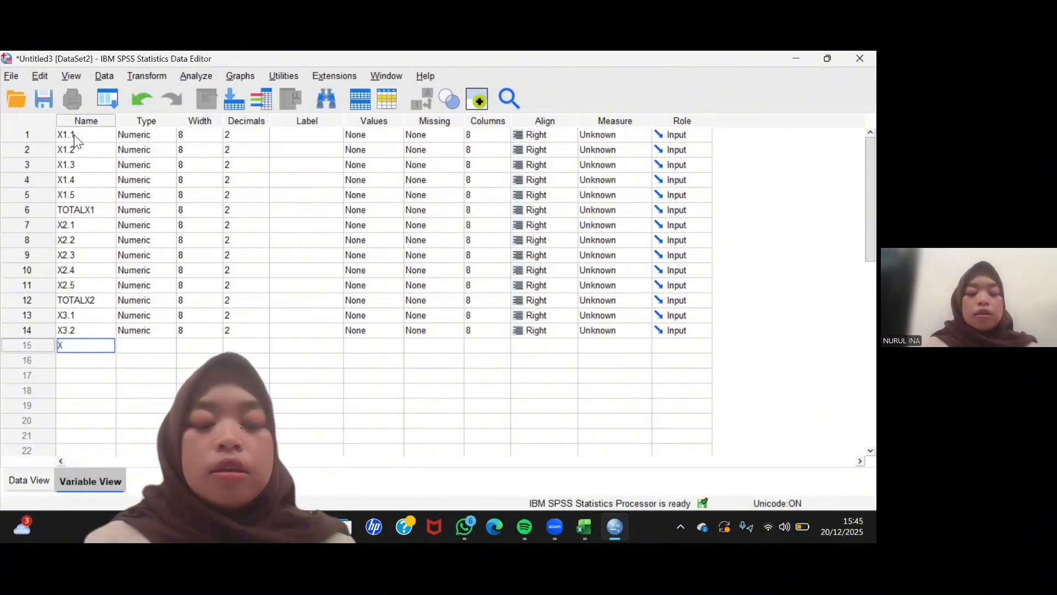
text(3.3)
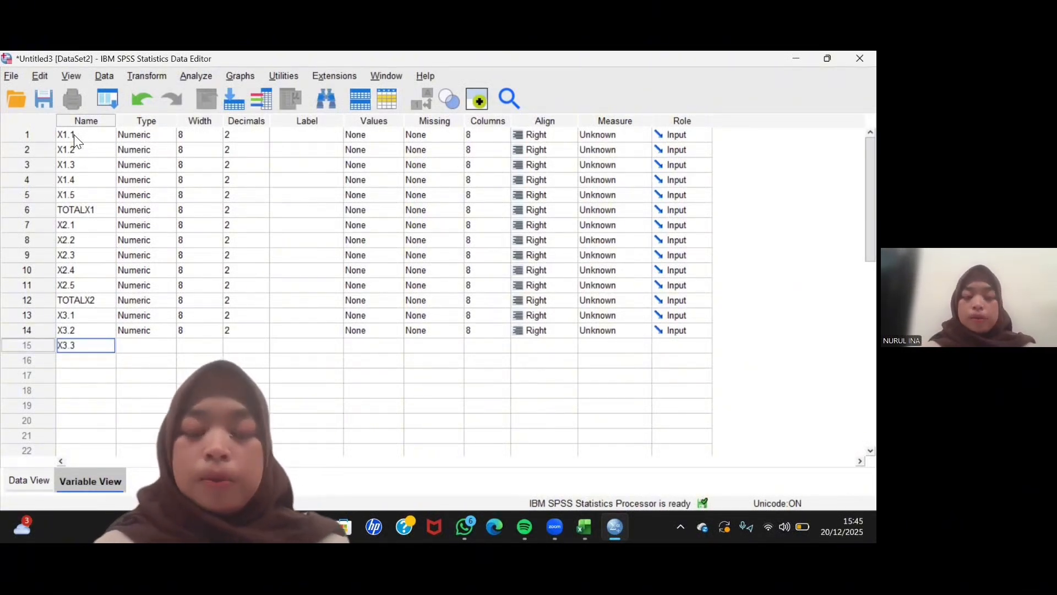
key(Return)
- Add a variable named X3.4 in row 16
text(X)
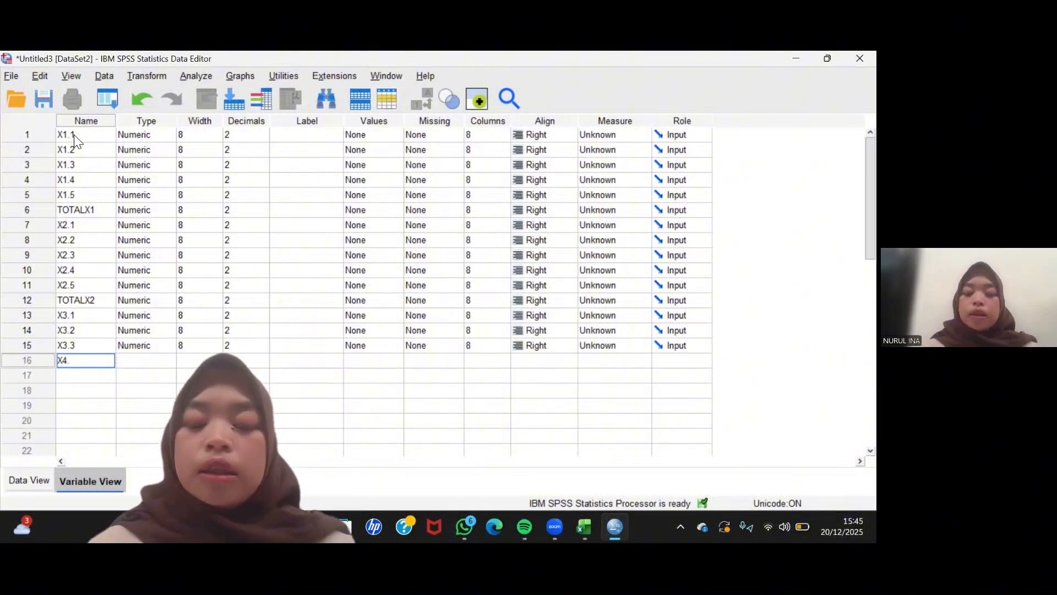
text(4.)
key(BackSpace)
key(BackSpace)
key(Return)
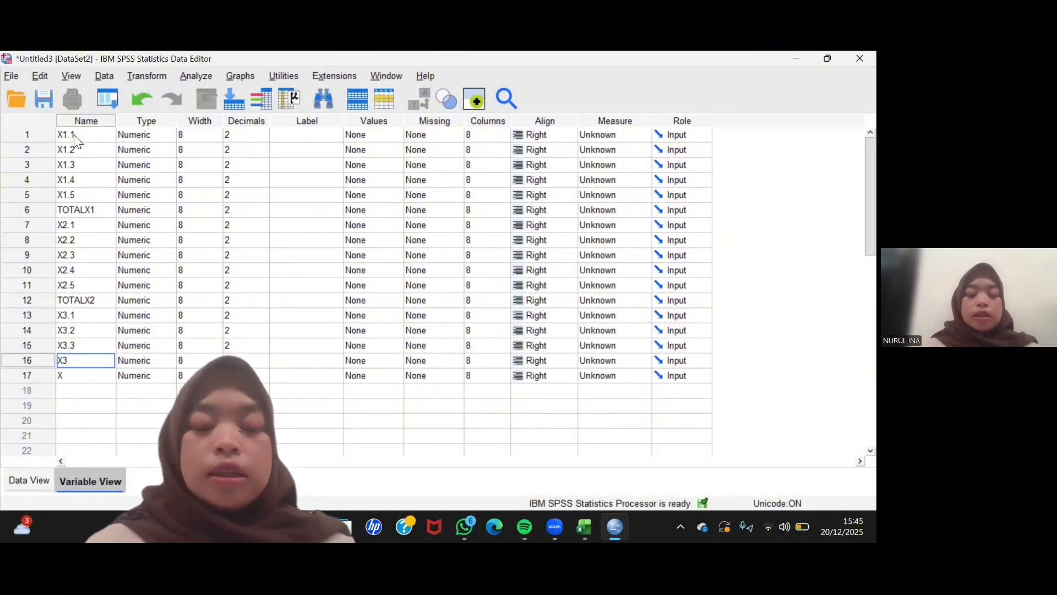
key(Return)
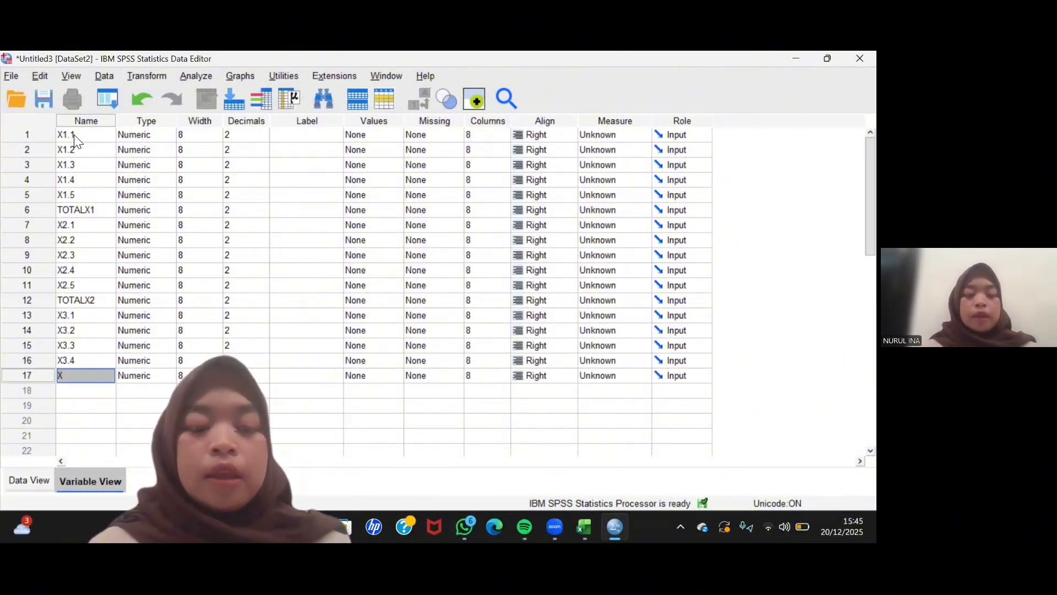
- Complete the X3 group with variables named X3.5 and TOTALX3 in rows 17 and 18
text(X3.)
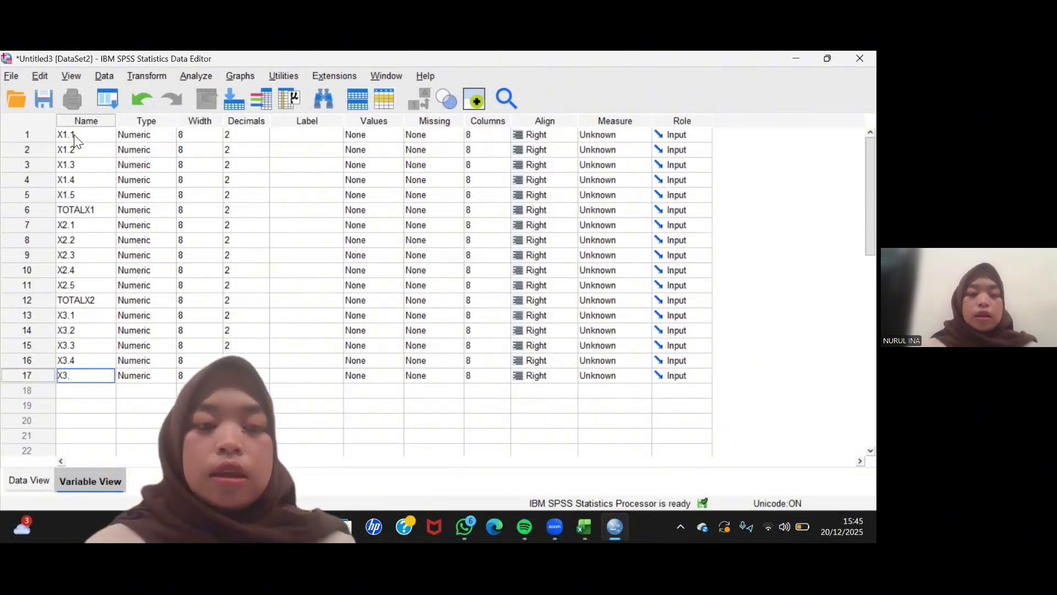
text(5)
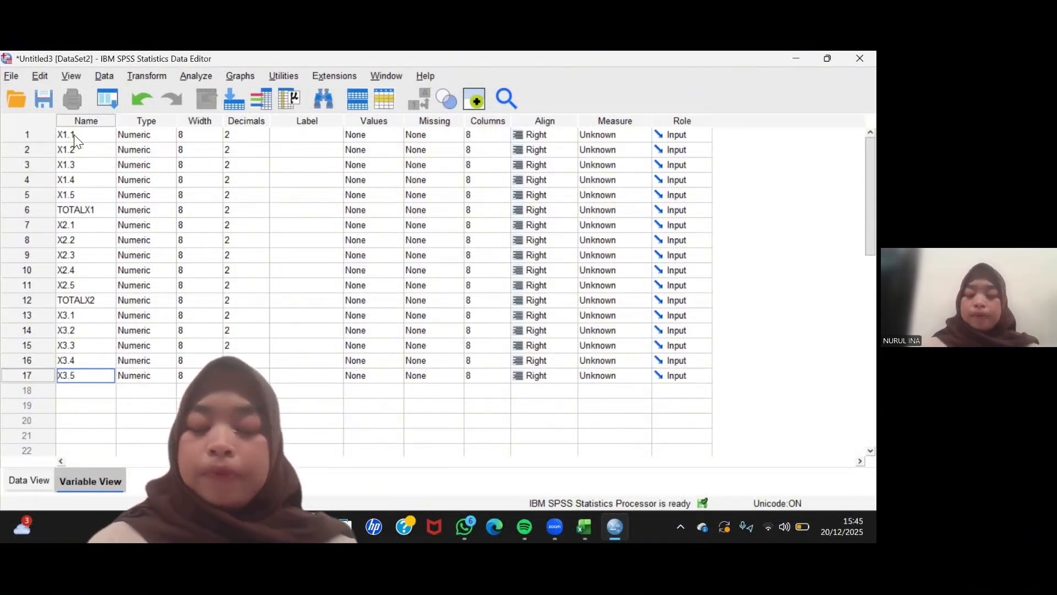
key(Return)
text(TOTALX3)
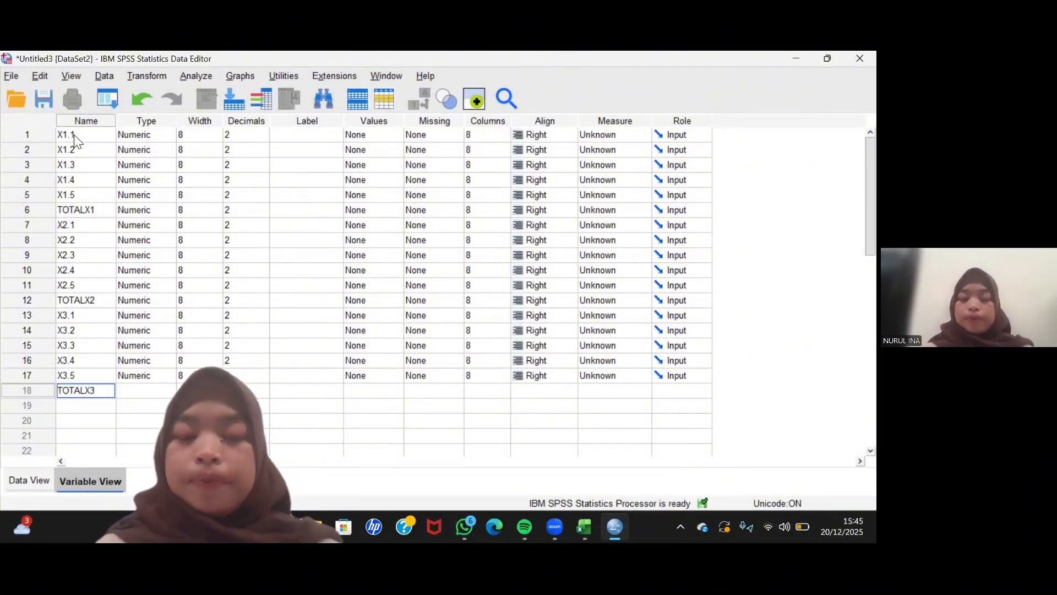
key(Return)
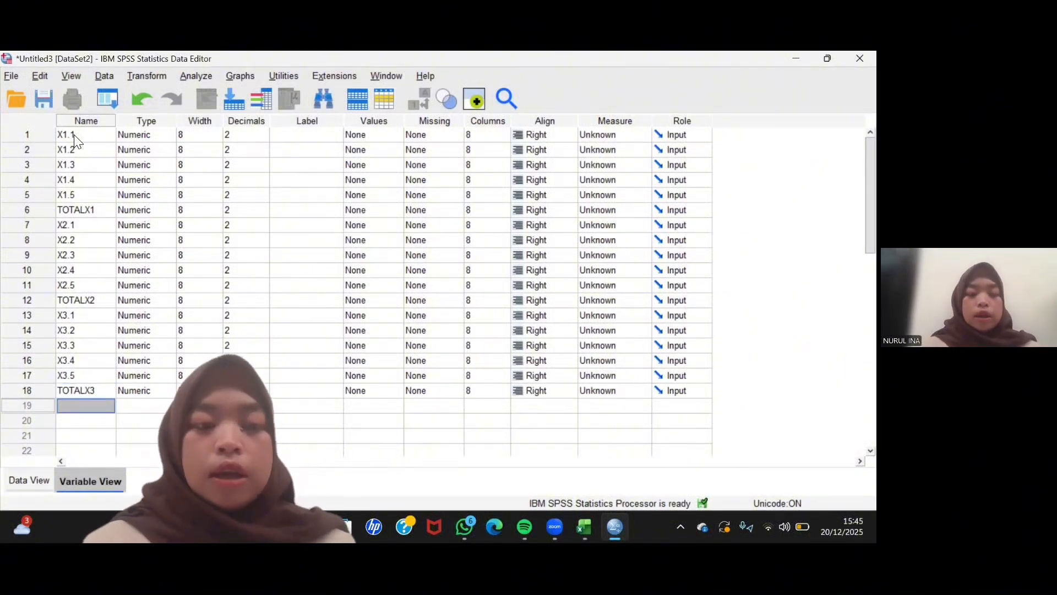
- Start the Y group by adding variables named Y1, Y2 and Y3 in rows 19 to 21
text(Y1)
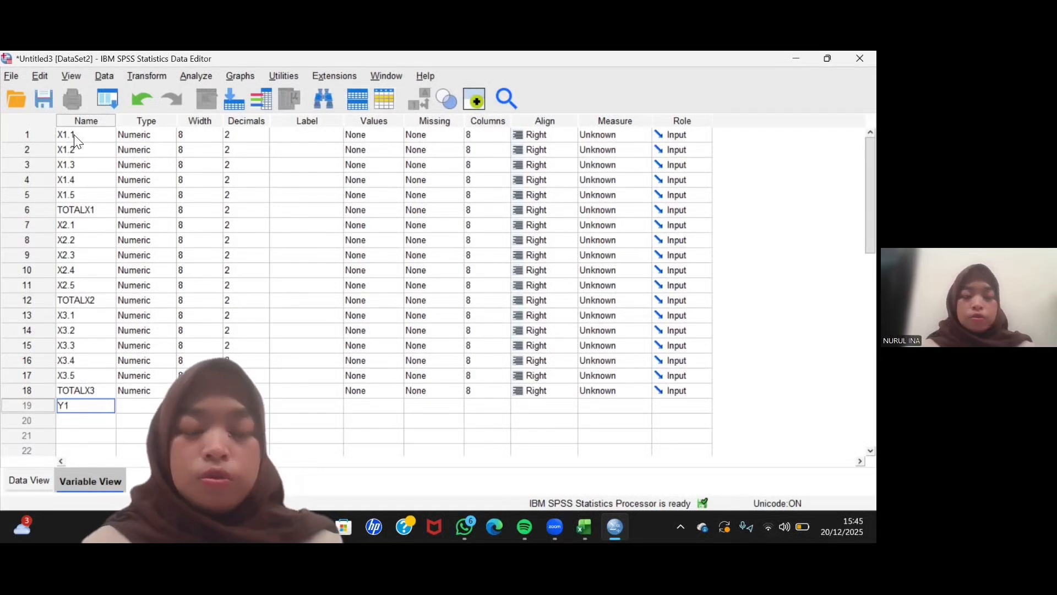
key(Return)
text(Y2)
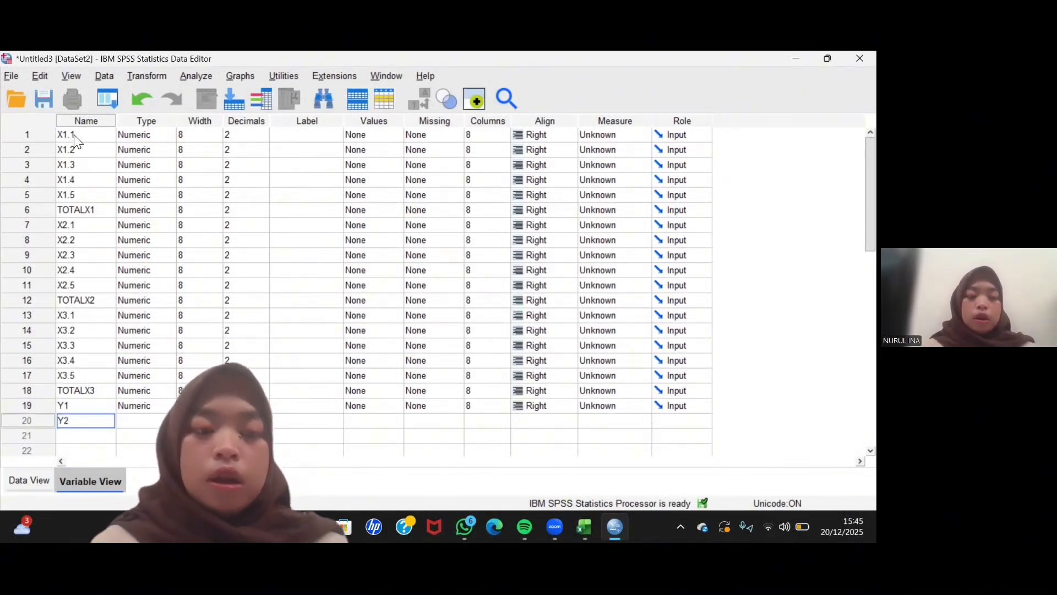
key(Return)
text(Y3)
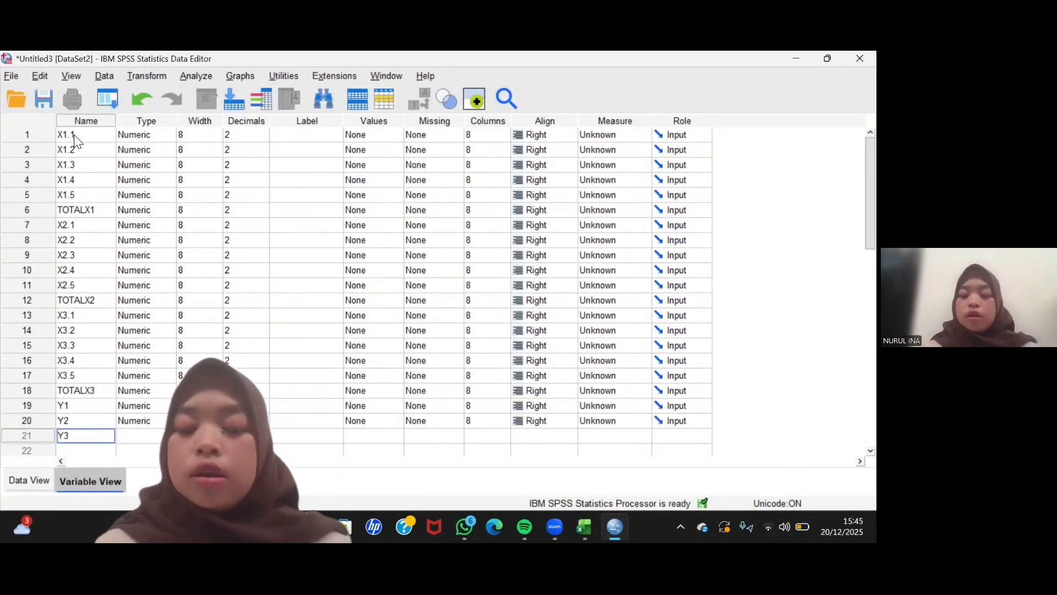
- Complete the Y group with variables named Y4, Y5 and TOTALY in rows 22 to 24
key(Return)
text(Y4)
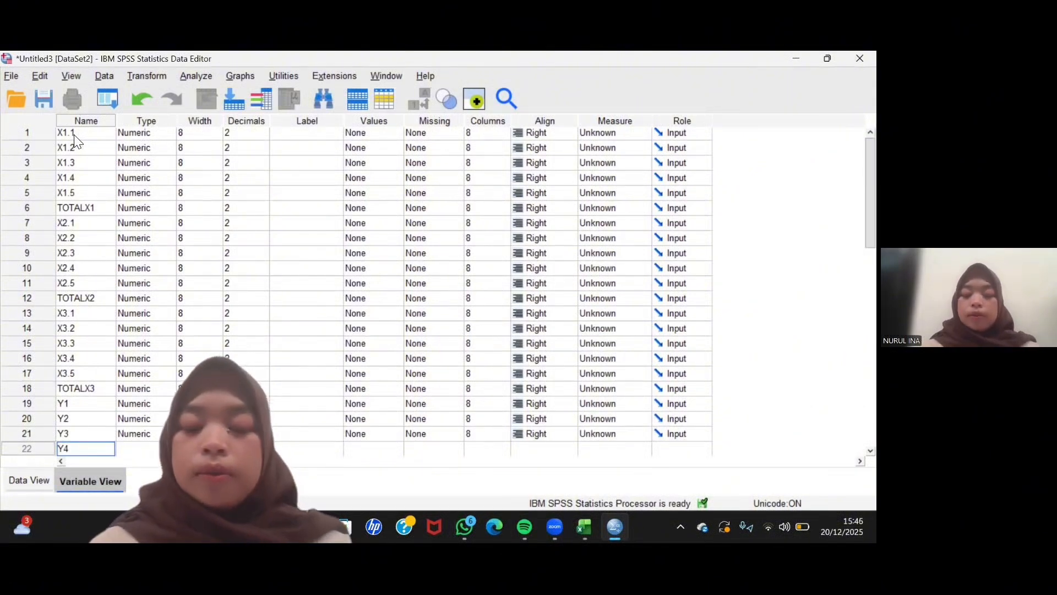
key(Return)
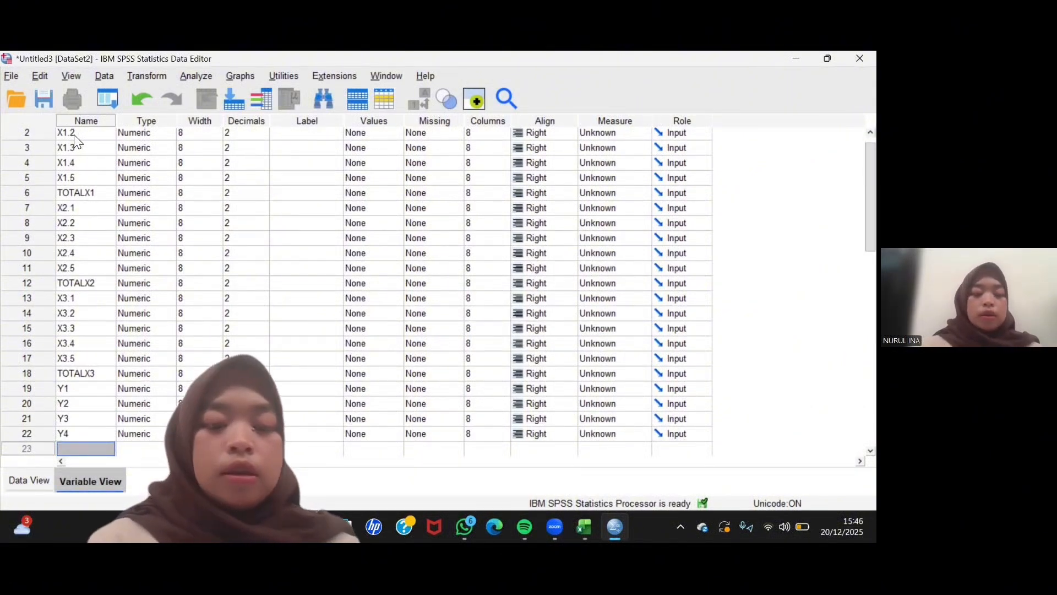
text(Y5)
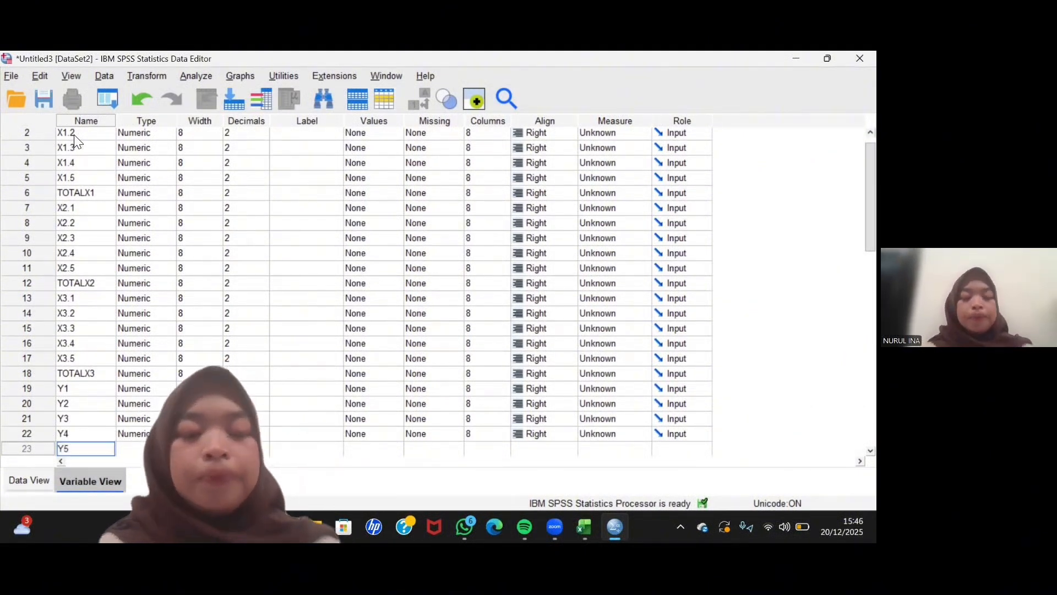
key(Return)
text(T)
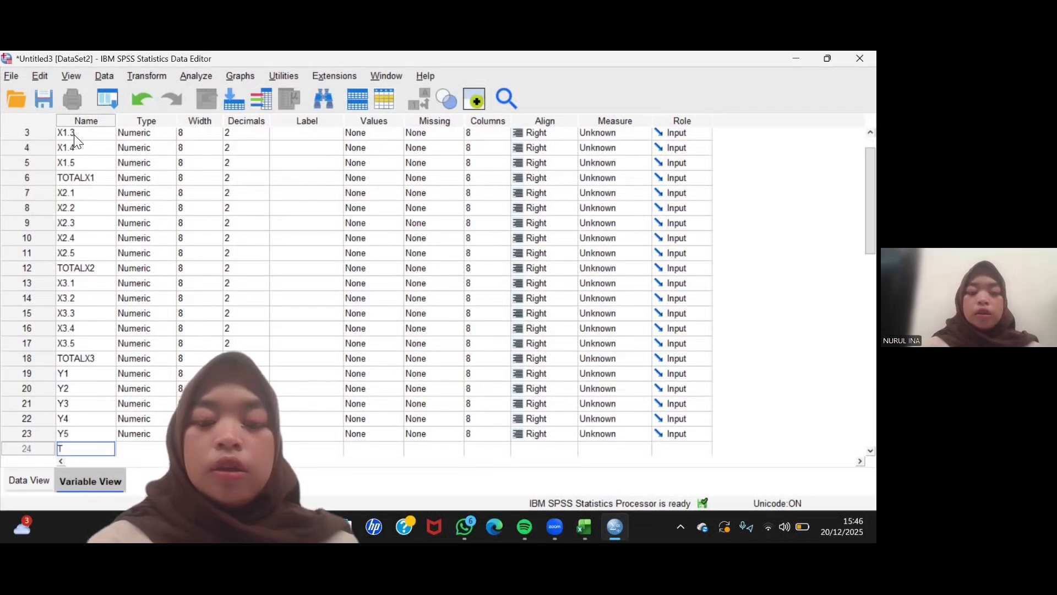
text(OTAL Y)
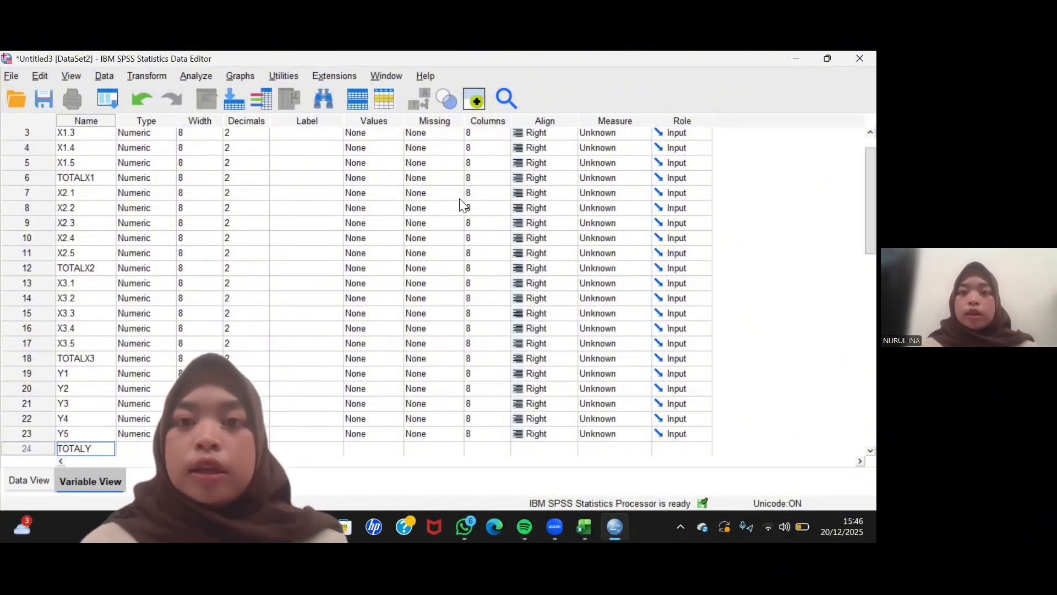
- Set the measurement level of variables X1.1 through X1.5 to Scale
click(644, 120)
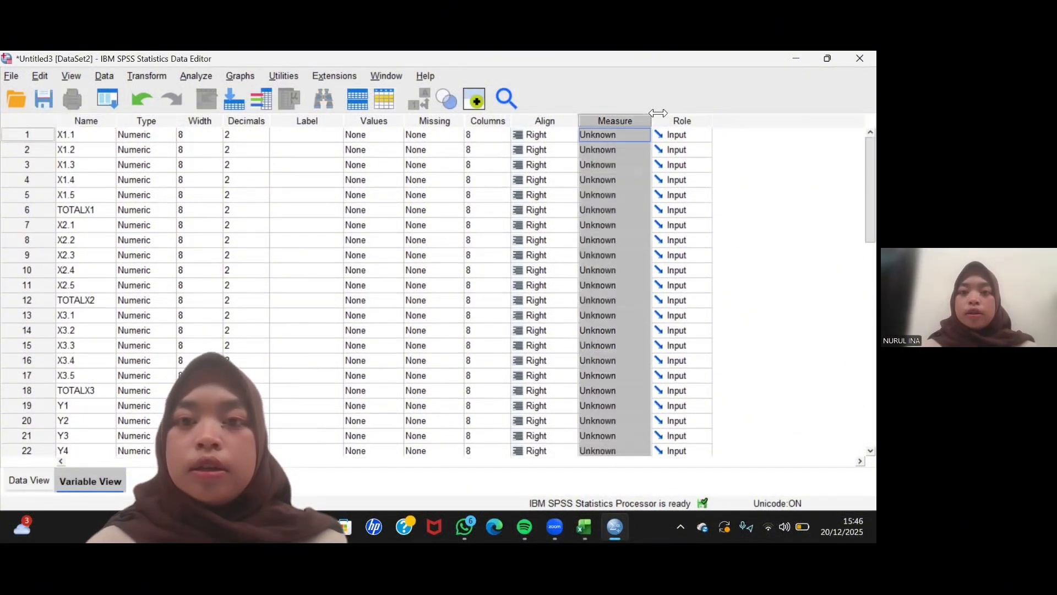
click(617, 132)
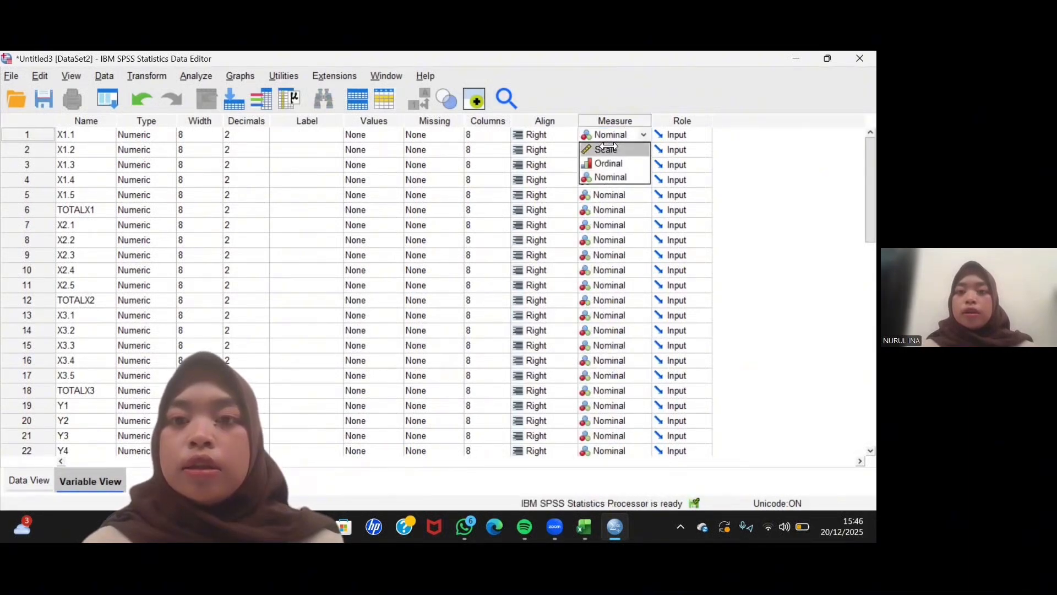
click(607, 148)
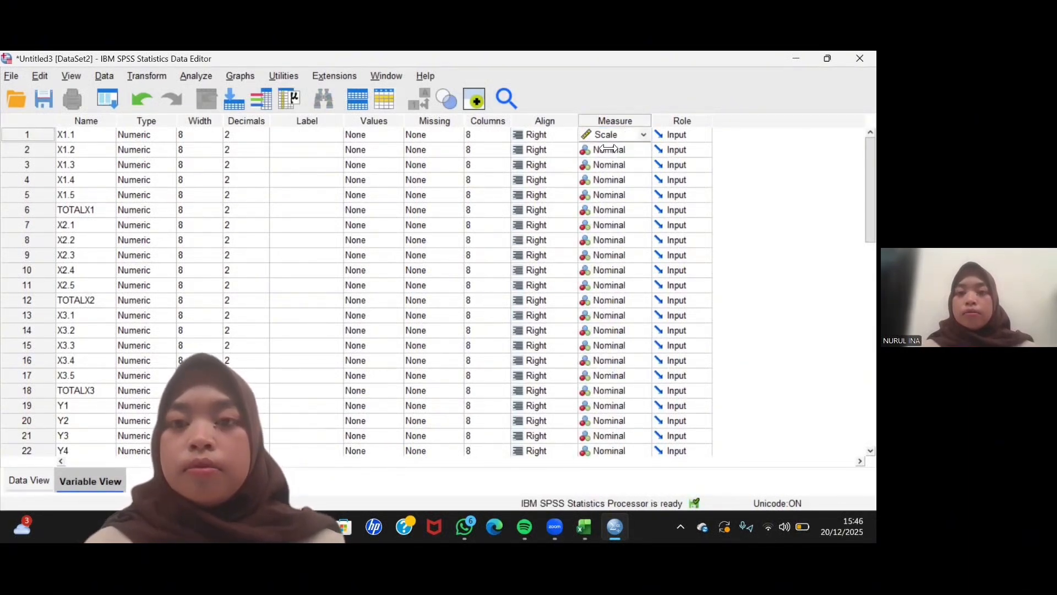
click(609, 148)
click(606, 164)
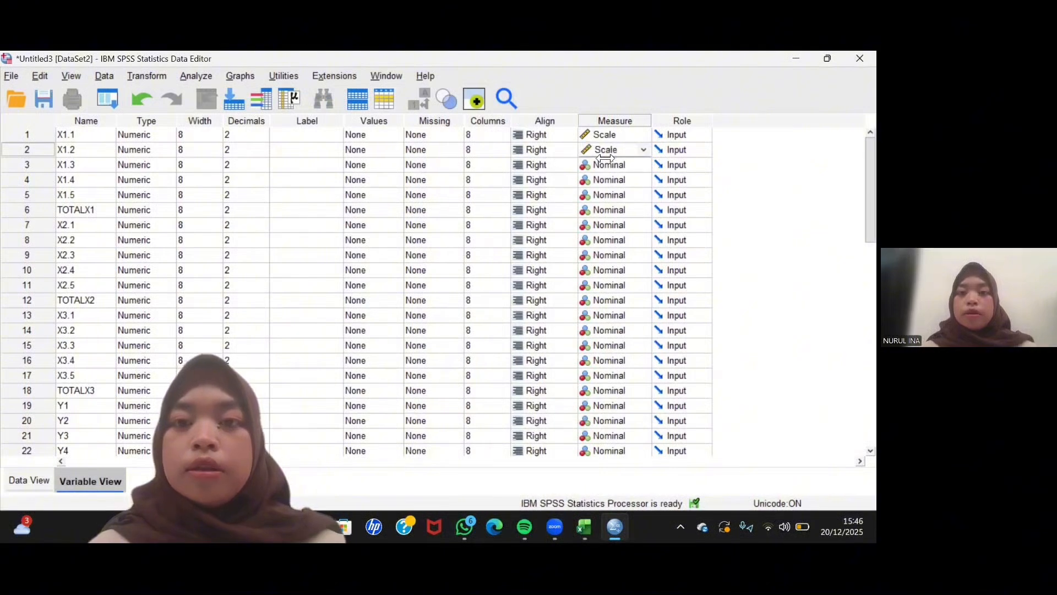
click(606, 165)
click(605, 179)
click(606, 180)
click(605, 196)
click(605, 196)
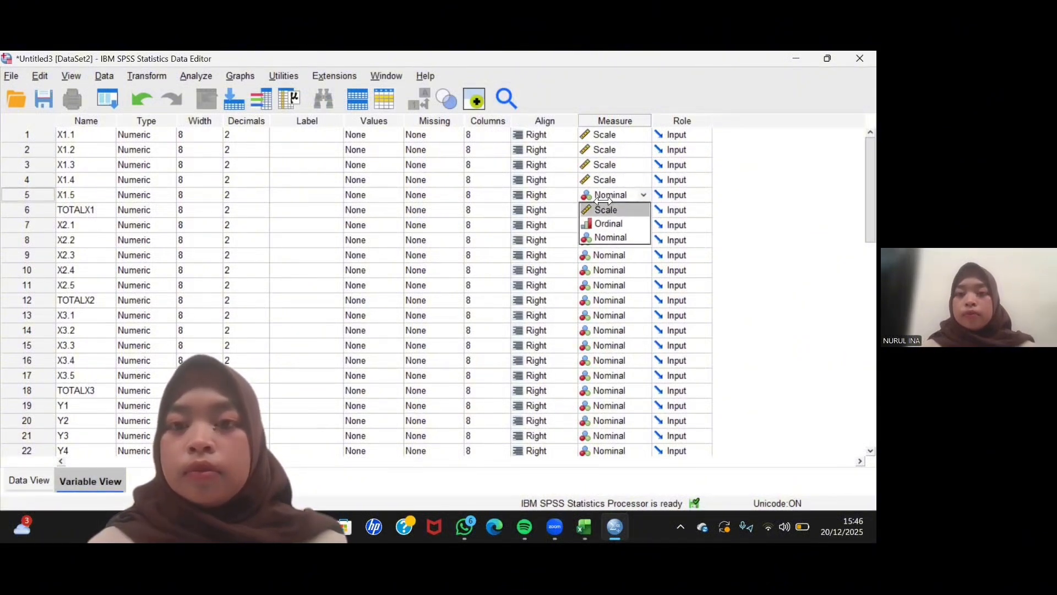
click(606, 210)
- Set the measurement level of TOTALX1, X2.1 through X2.5 and TOTALX2 to Scale
click(613, 124)
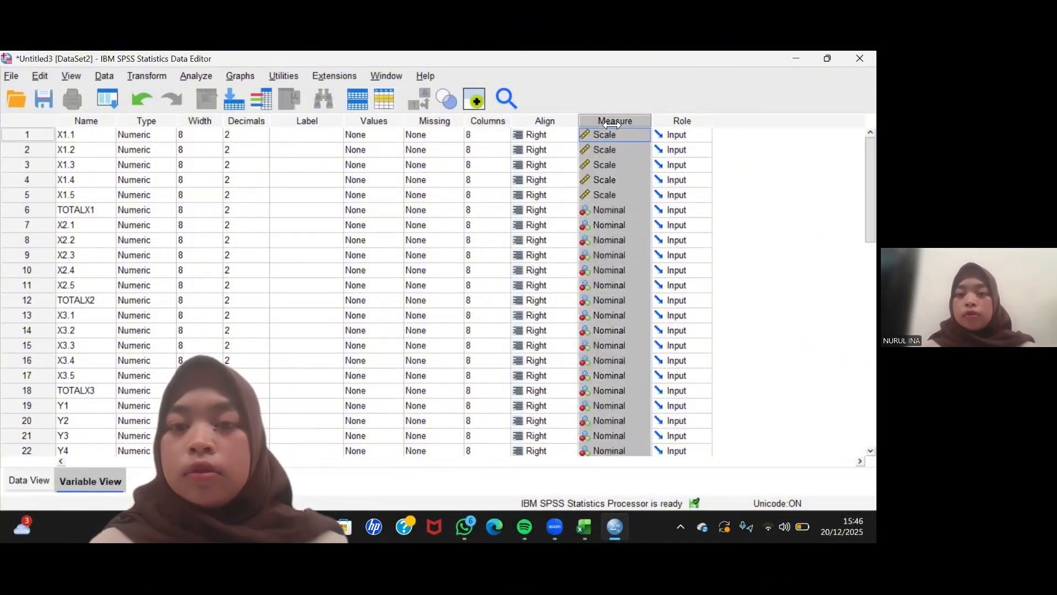
click(605, 210)
click(606, 225)
click(605, 225)
click(606, 241)
click(606, 240)
click(601, 254)
click(600, 255)
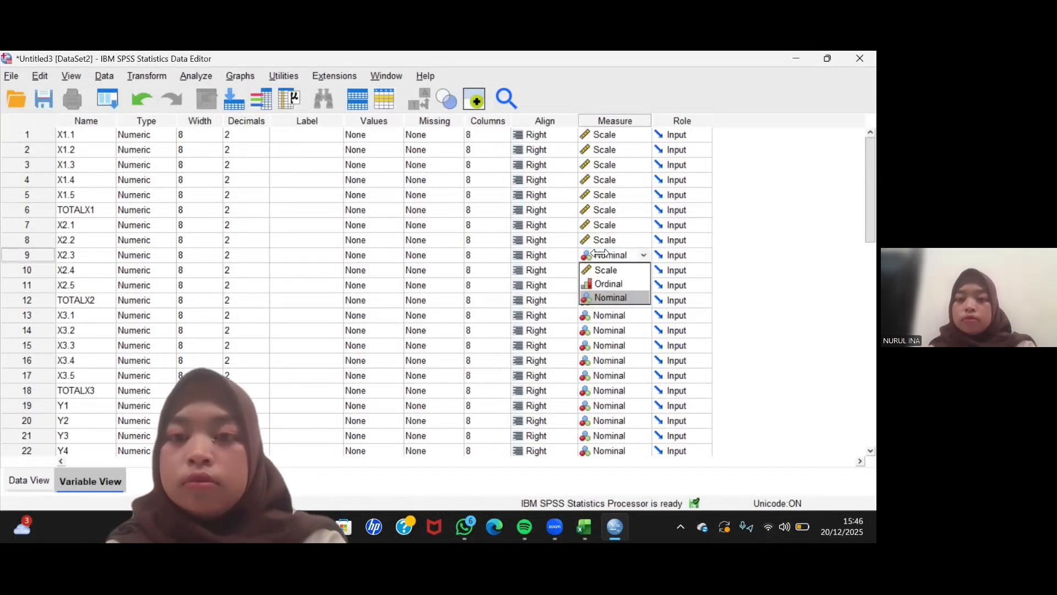
click(601, 270)
click(600, 270)
click(600, 285)
click(600, 285)
click(600, 300)
click(600, 300)
click(604, 315)
- Set the measurement level of variables X3.1 through X3.5 to Scale
click(604, 315)
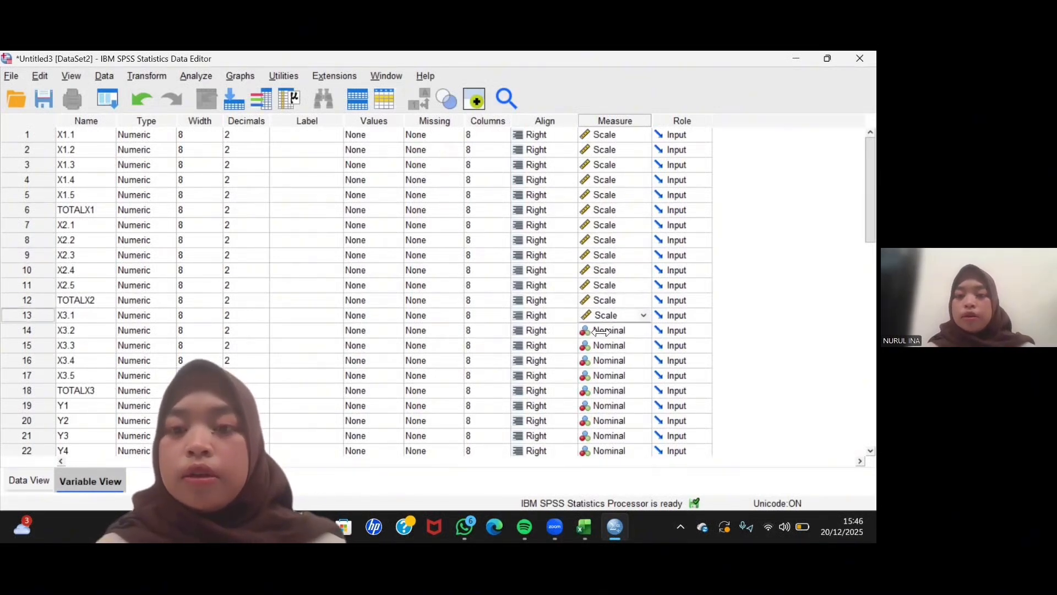
click(603, 330)
click(603, 330)
click(602, 345)
click(602, 345)
click(601, 360)
click(602, 360)
click(601, 375)
click(600, 375)
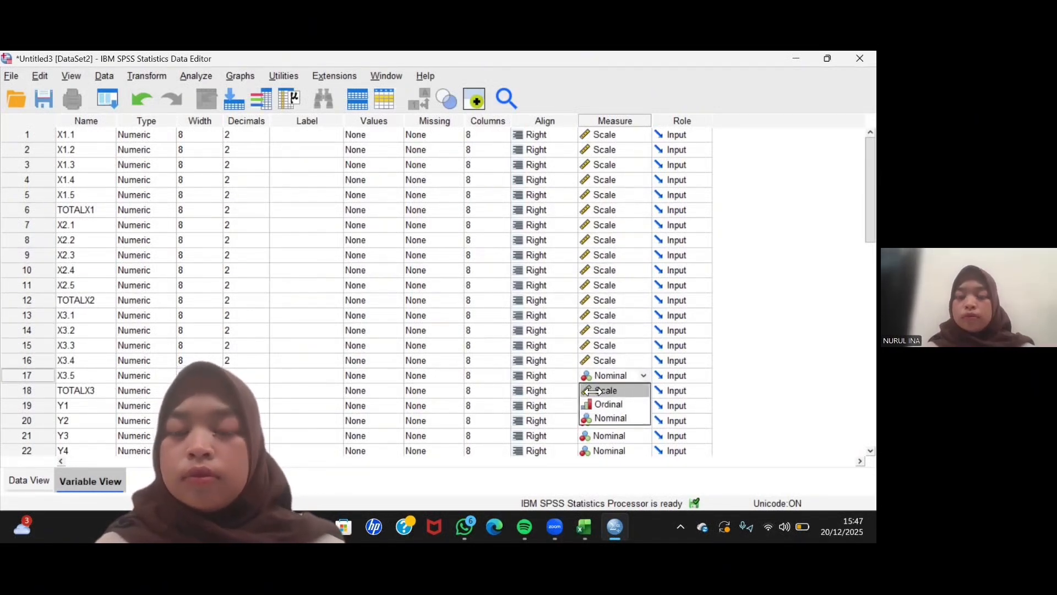
click(600, 390)
click(600, 390)
- Set the measurement level of TOTALX3, Y1 through Y5 and TOTALY to Scale
click(601, 405)
click(602, 405)
click(603, 420)
click(603, 421)
click(606, 435)
click(607, 345)
click(605, 360)
click(605, 360)
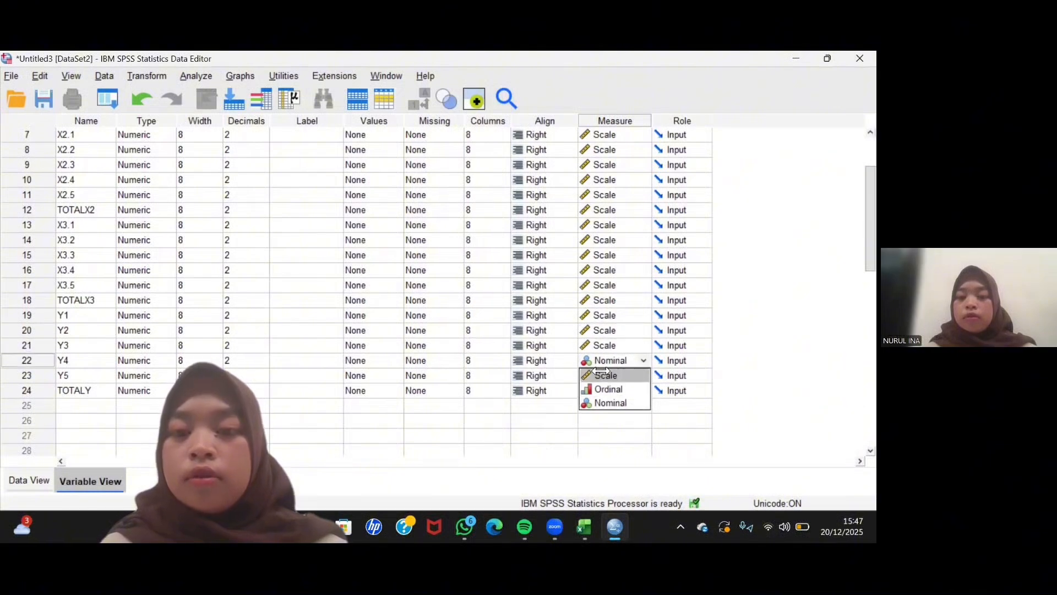
click(604, 375)
click(604, 375)
click(603, 390)
click(603, 390)
click(601, 405)
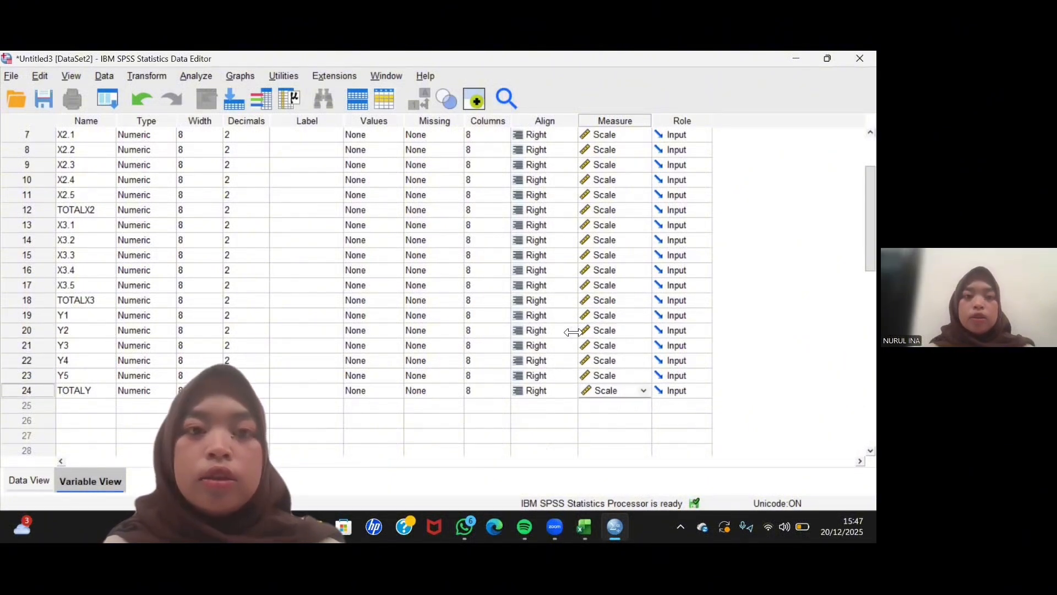
- Switch to the Excel workbook and copy the text MOTIVASI BISNIS from the X.1 heading in cell C1
scroll(365, 315, up, 2)
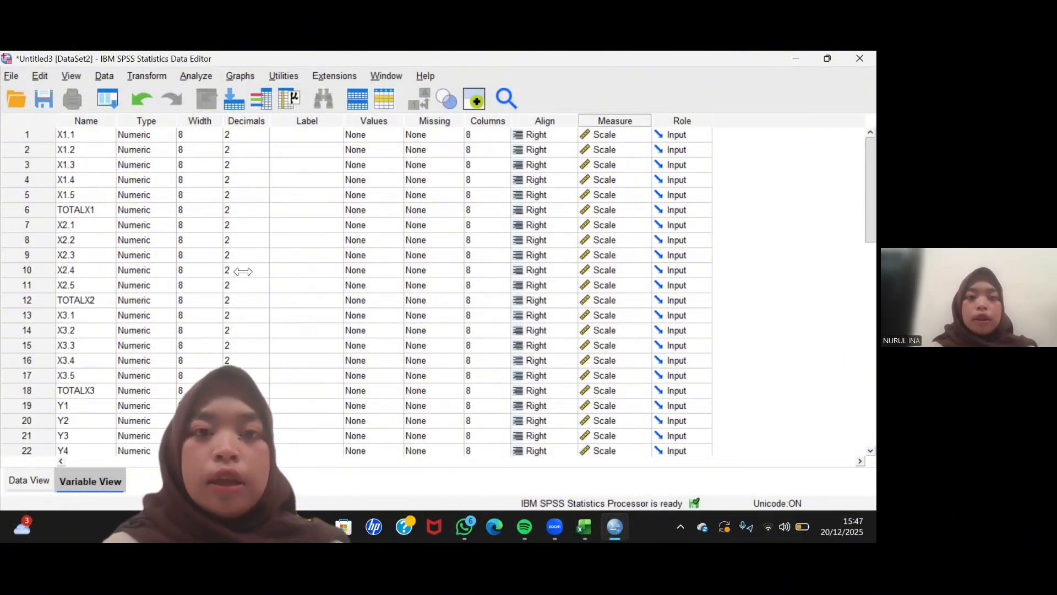
click(300, 205)
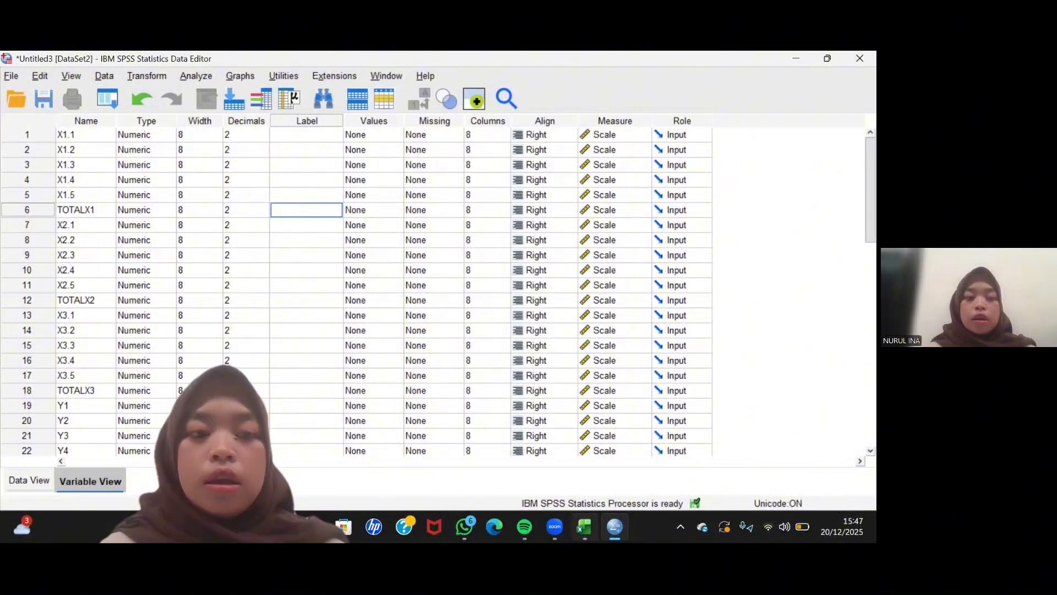
mouse_move(584, 527)
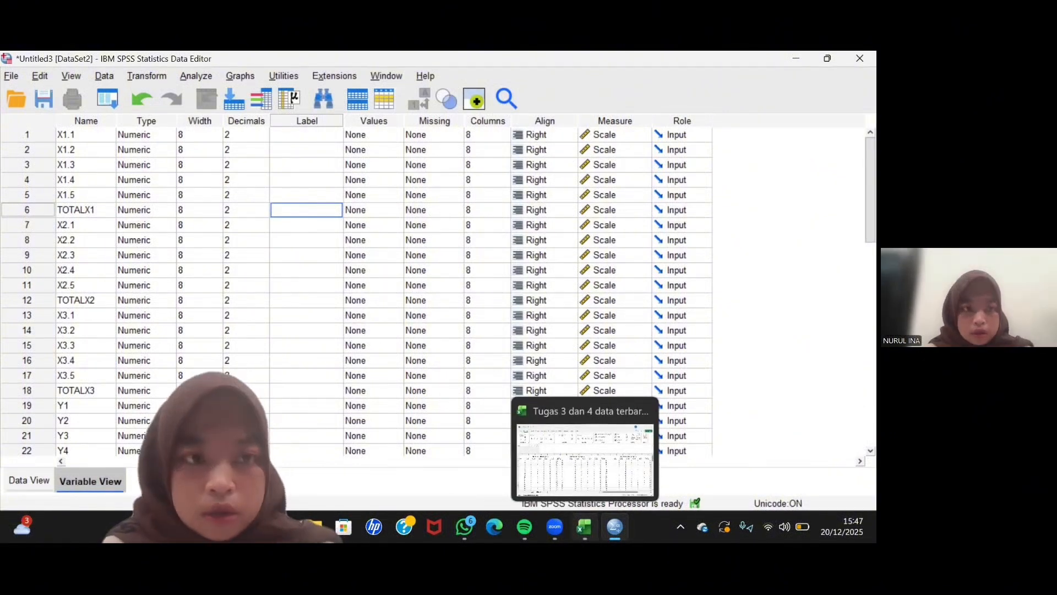
click(585, 460)
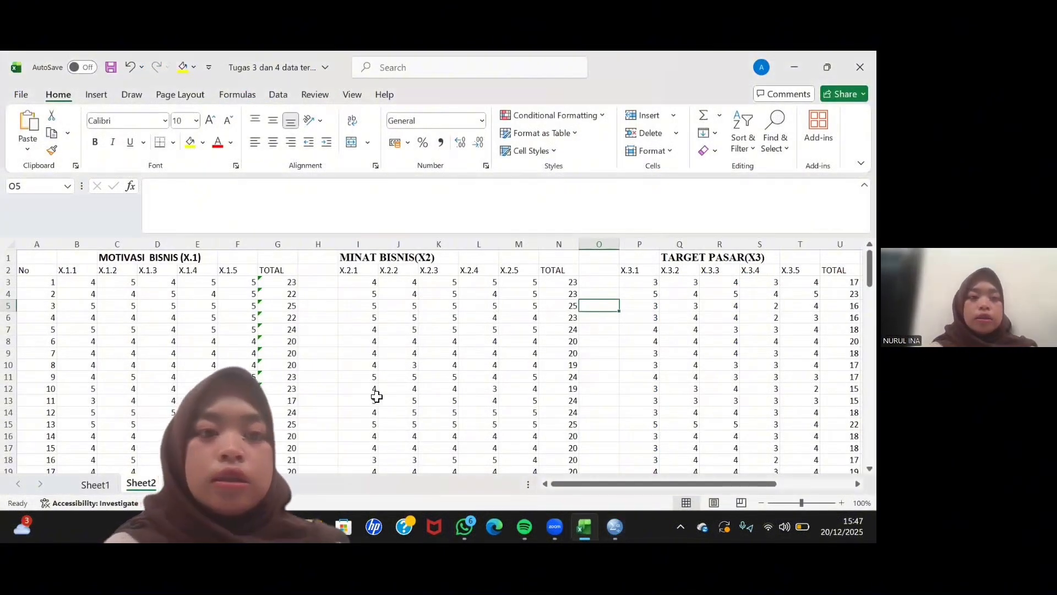
click(122, 259)
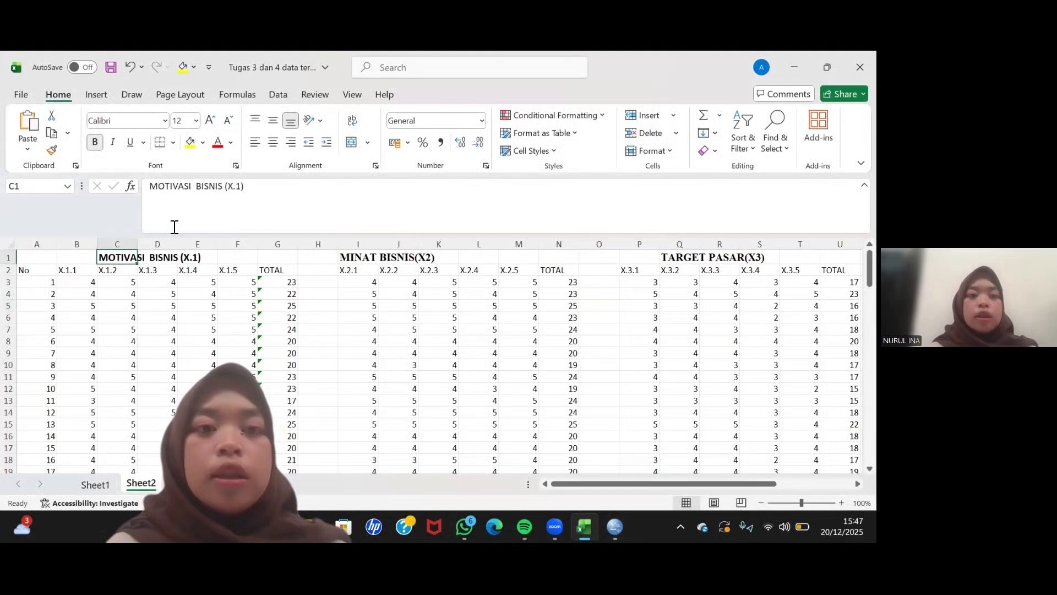
double_click(225, 188)
drag(225, 189, 165, 189)
key(ctrl+c)
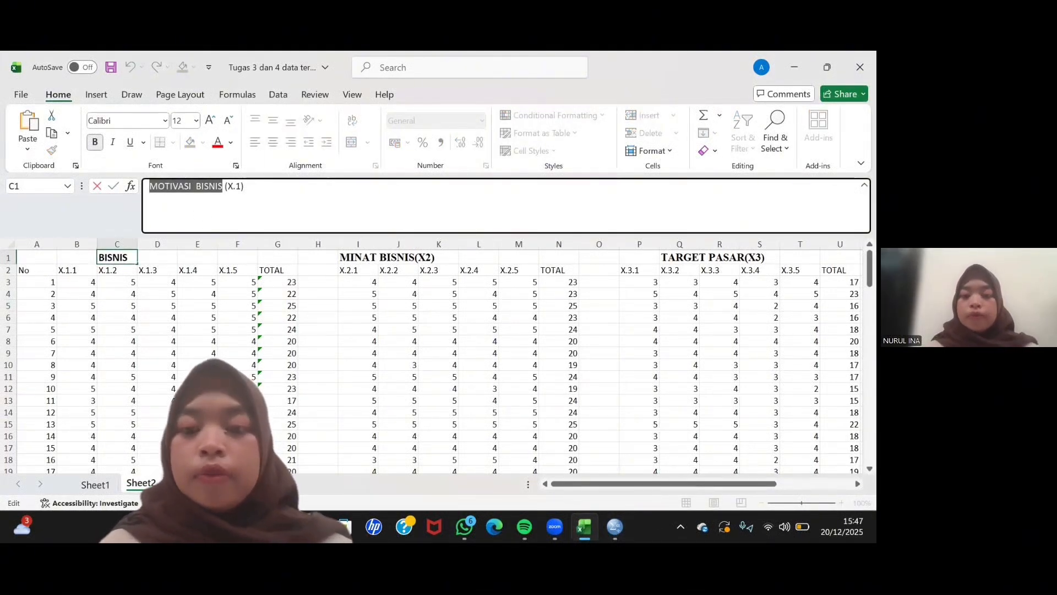
- Return to SPSS, paste MOTIVASI BISNIS as the label of TOTALX1, and select the label cell of TOTALX2
mouse_move(616, 527)
click(543, 427)
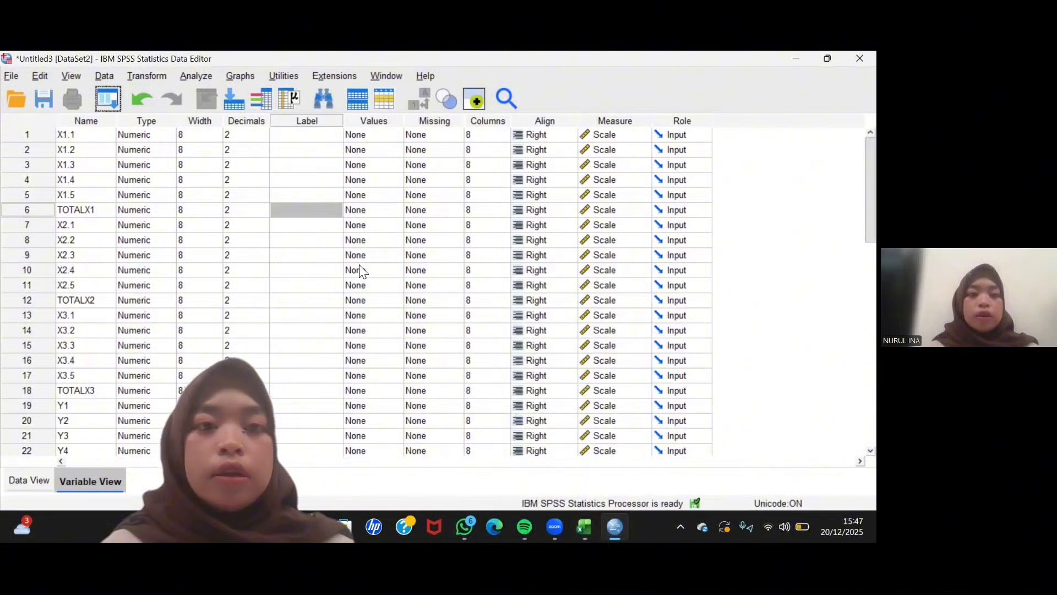
click(294, 204)
key(ctrl+v)
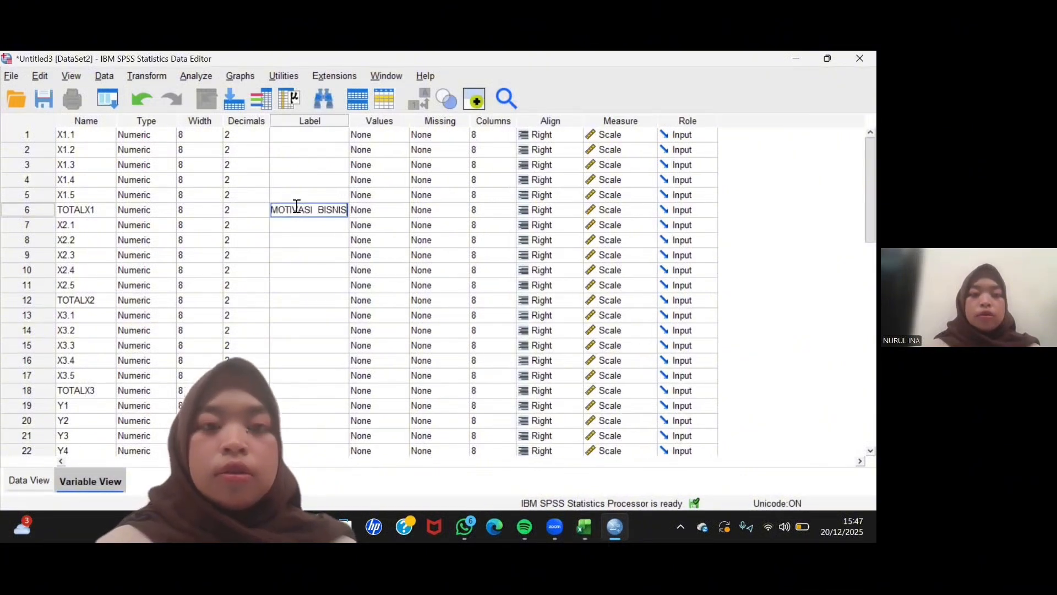
click(282, 302)
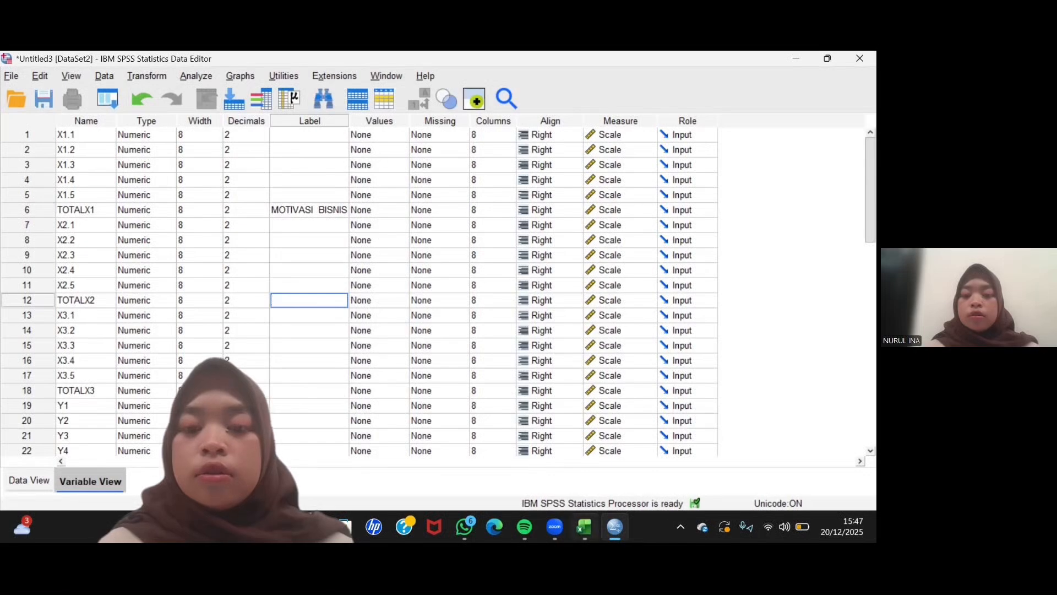
- Copy the text MINAT BISNIS from cell I1 of the Excel workbook and paste it in SPSS as the label of TOTALX2
click(584, 527)
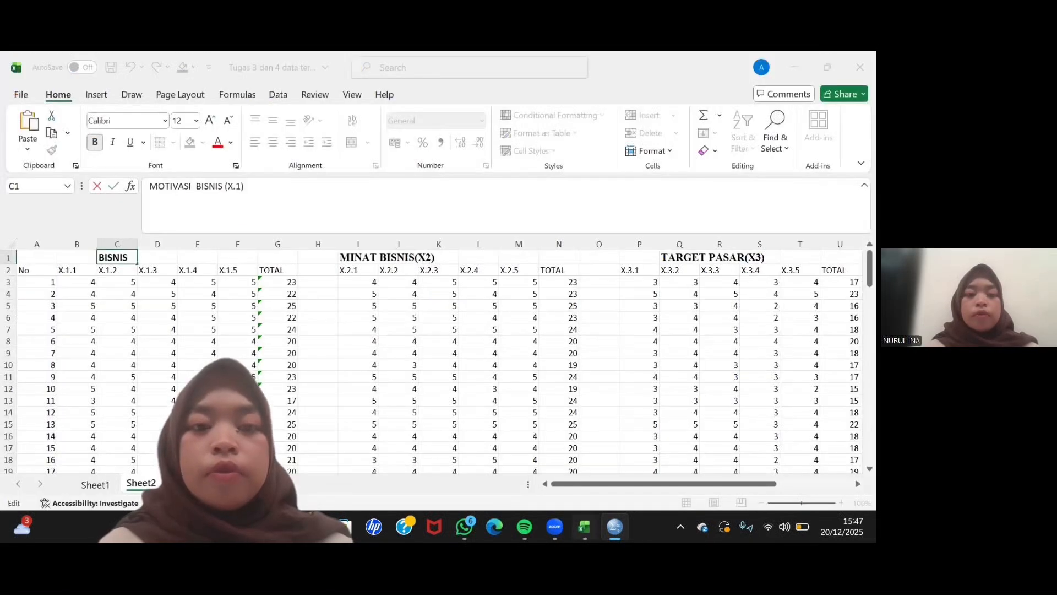
click(416, 260)
click(362, 259)
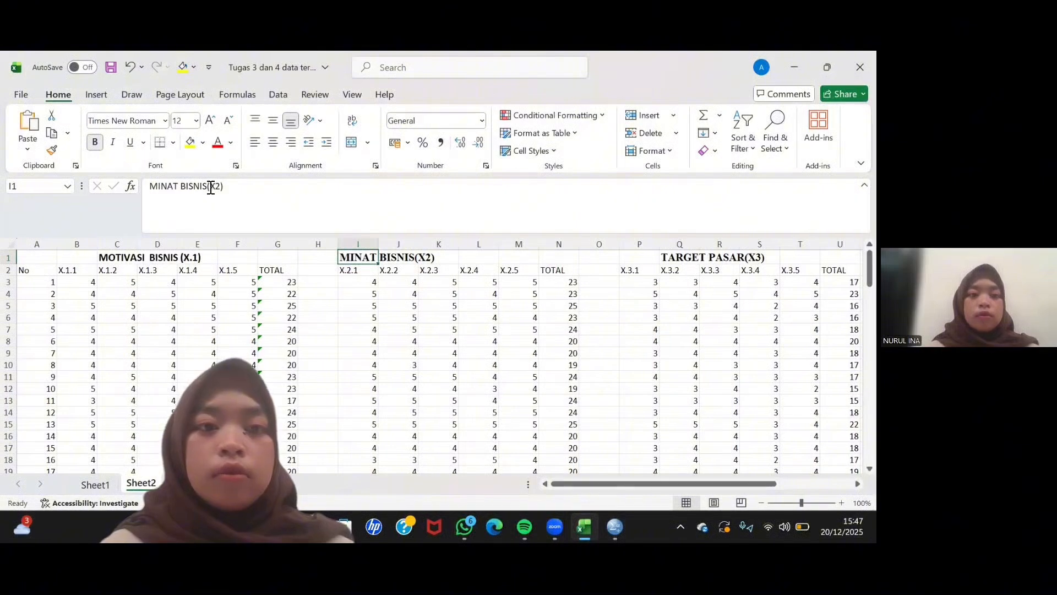
drag(207, 186, 134, 187)
key(ctrl+c)
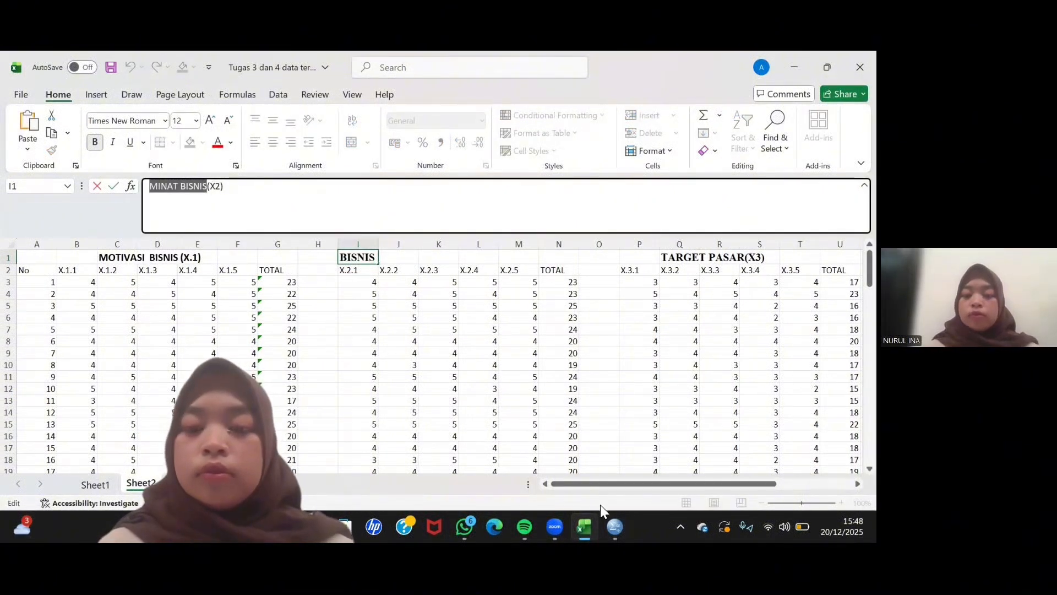
click(616, 528)
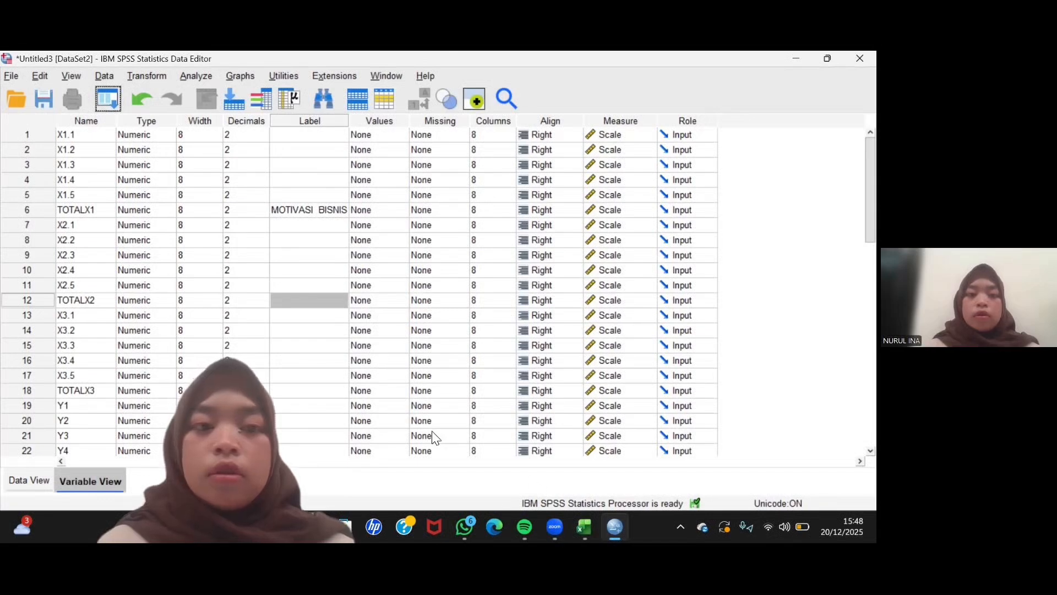
click(320, 300)
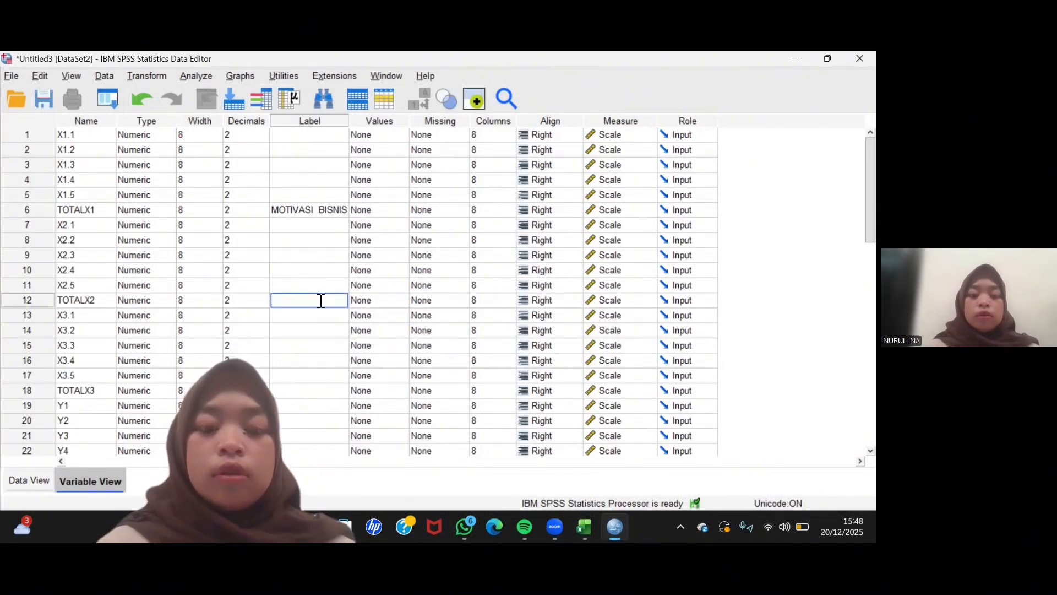
key(ctrl+v)
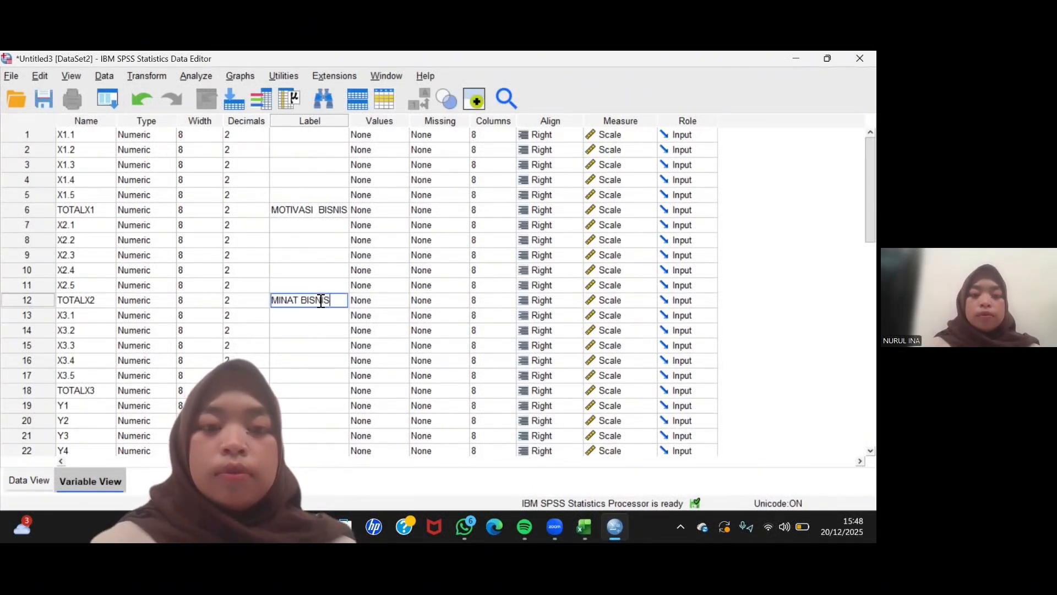
click(315, 380)
- Copy the text TARGET PASAR( from cell Q1 of the Excel workbook and paste it in SPSS as the label of TOTALX3
mouse_move(584, 527)
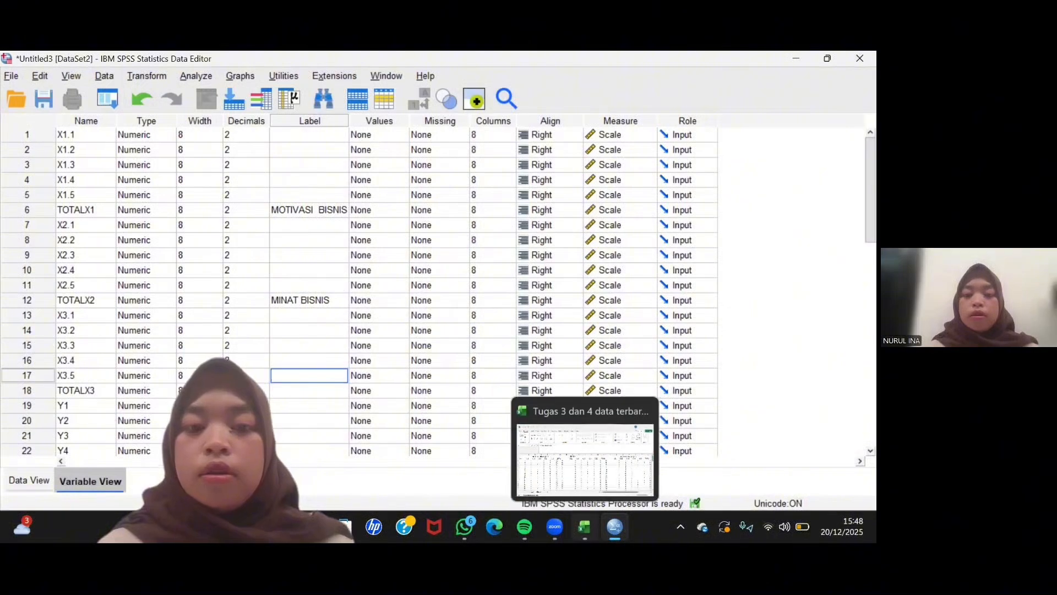
click(584, 460)
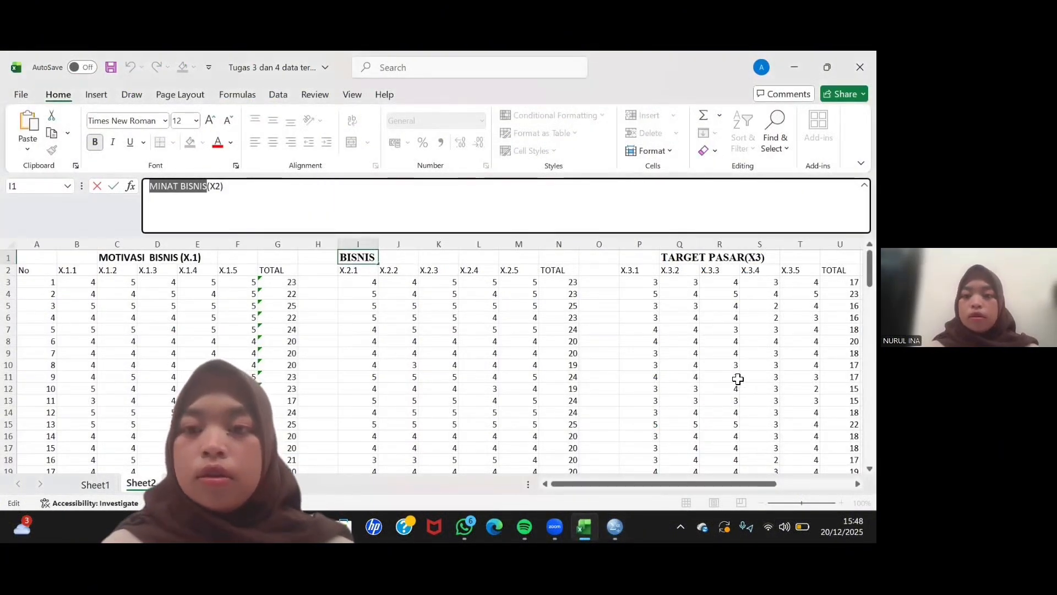
scroll(738, 379, down, 1)
scroll(737, 386, up, 1)
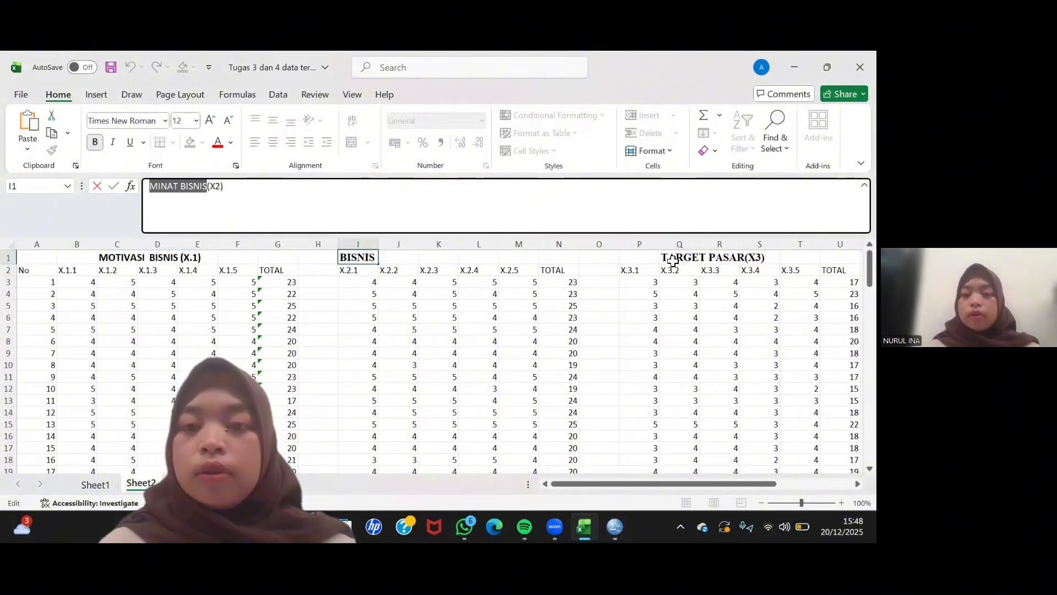
click(673, 261)
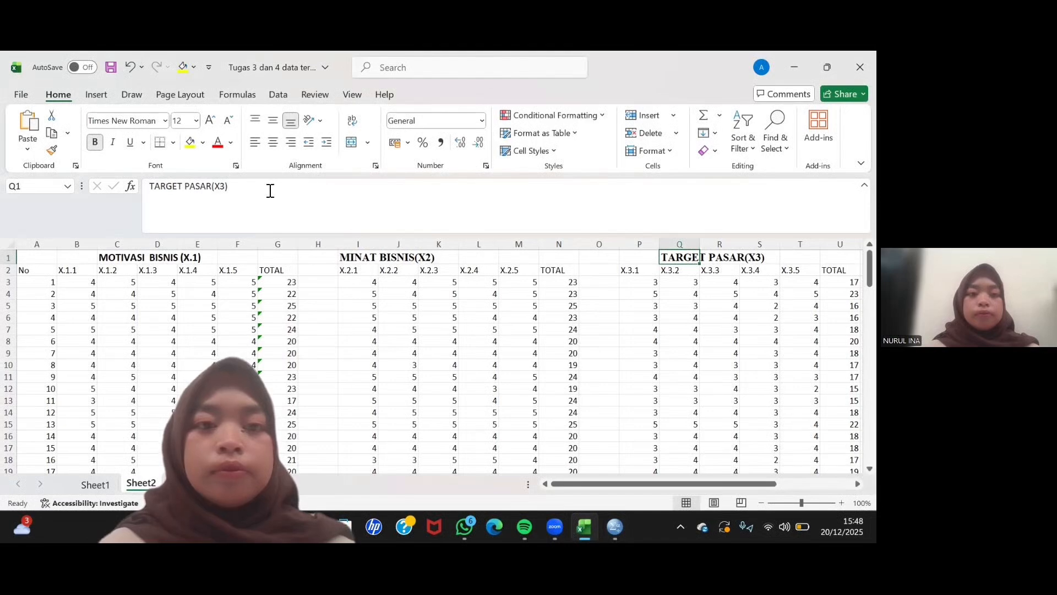
click(212, 188)
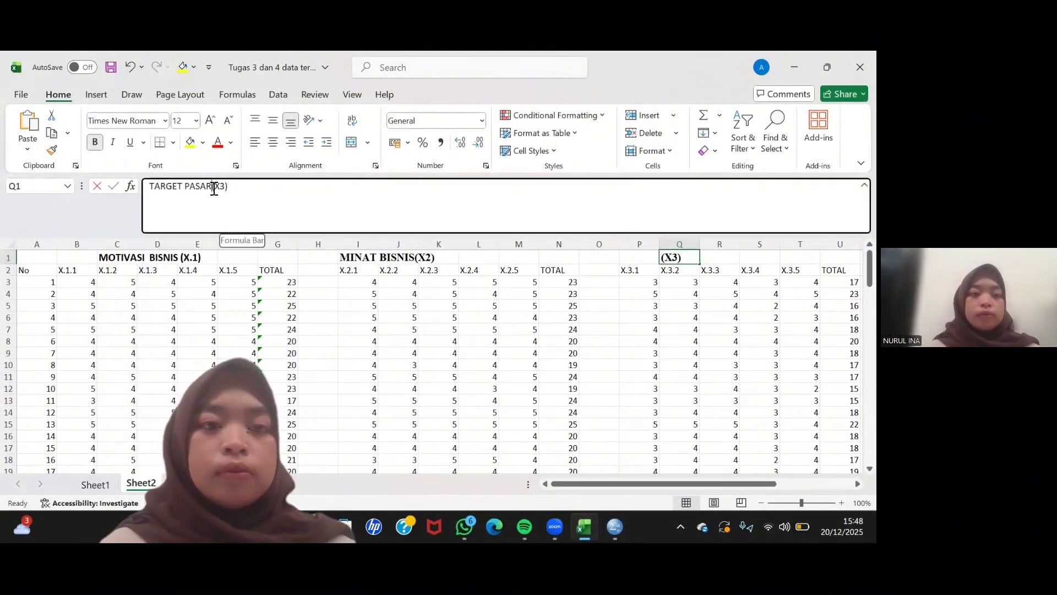
double_click(212, 187)
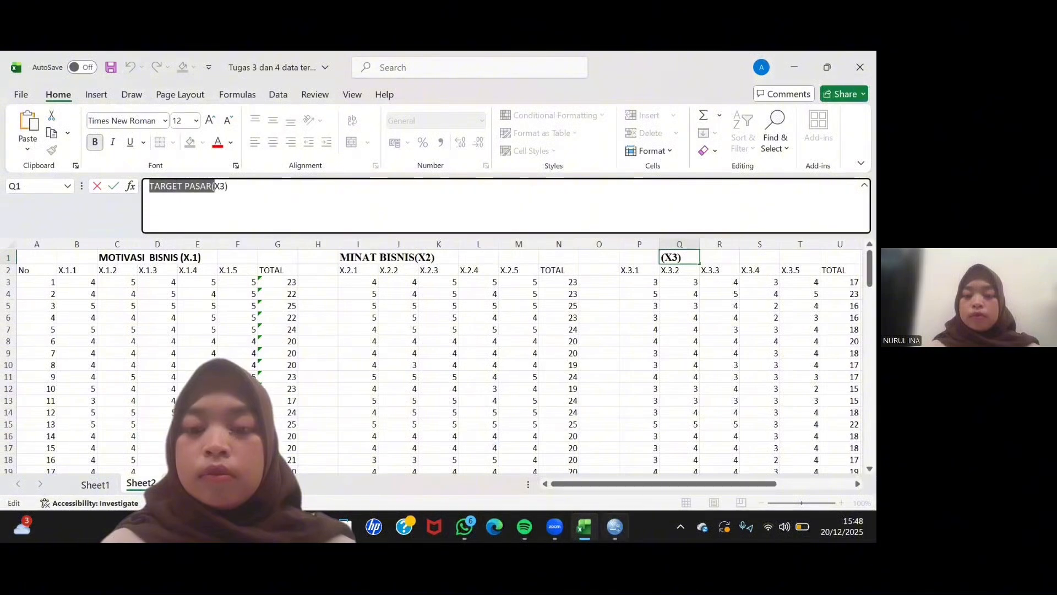
click(617, 477)
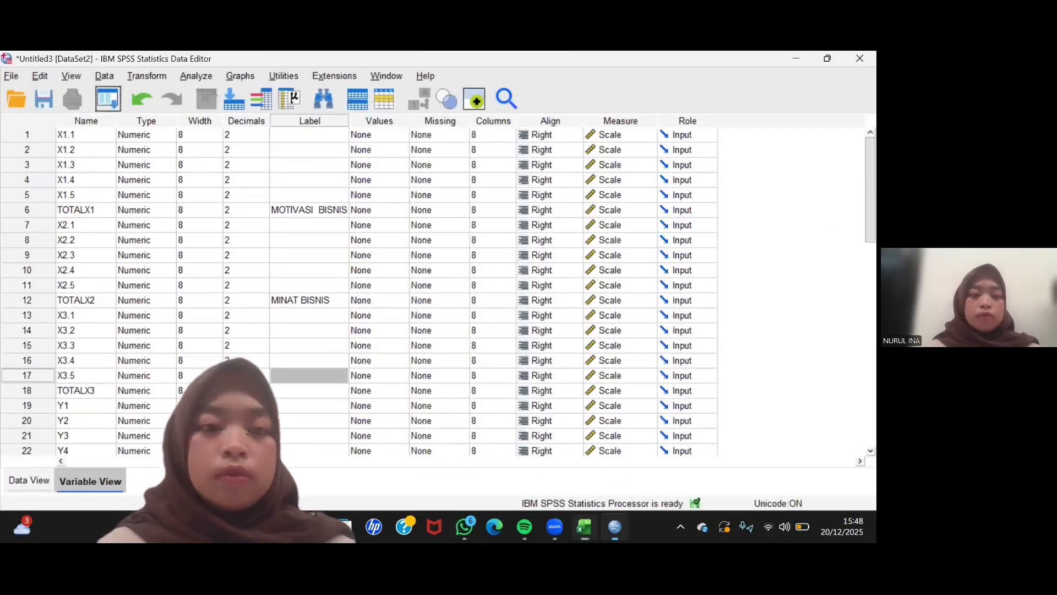
click(286, 387)
text(TARGET PASAR()
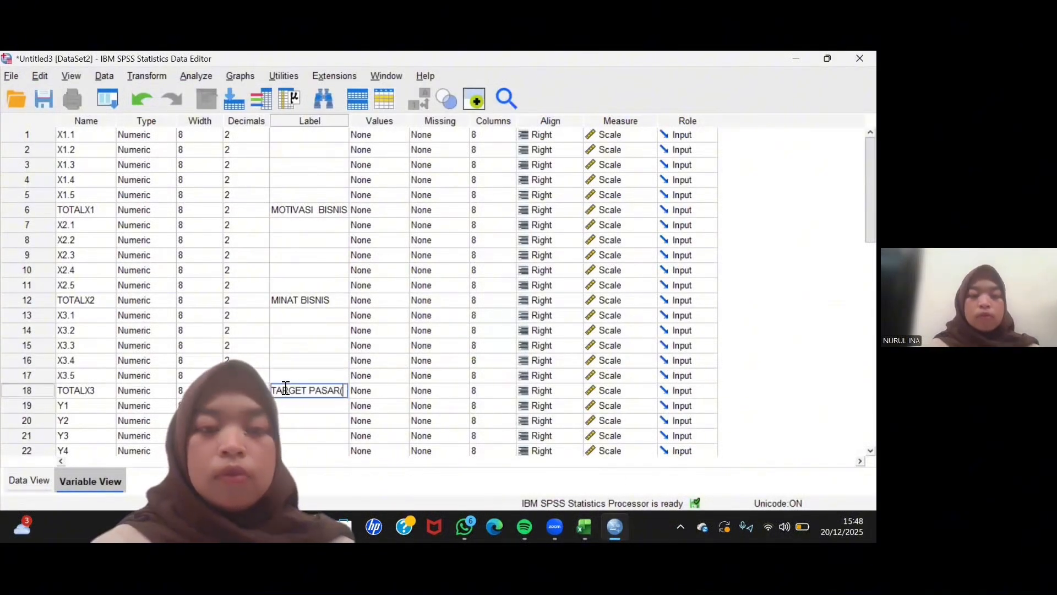
- Copy the heading Rencana Bisnis from cell X1 of the Excel workbook and paste it in SPSS as the label of TOTALY
scroll(286, 458, down, 4)
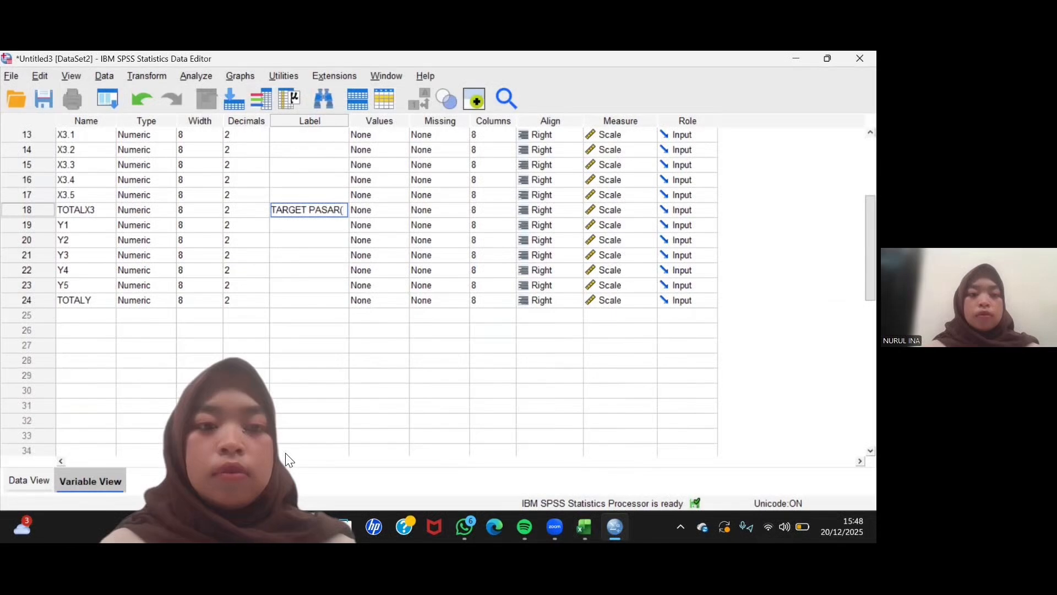
click(295, 300)
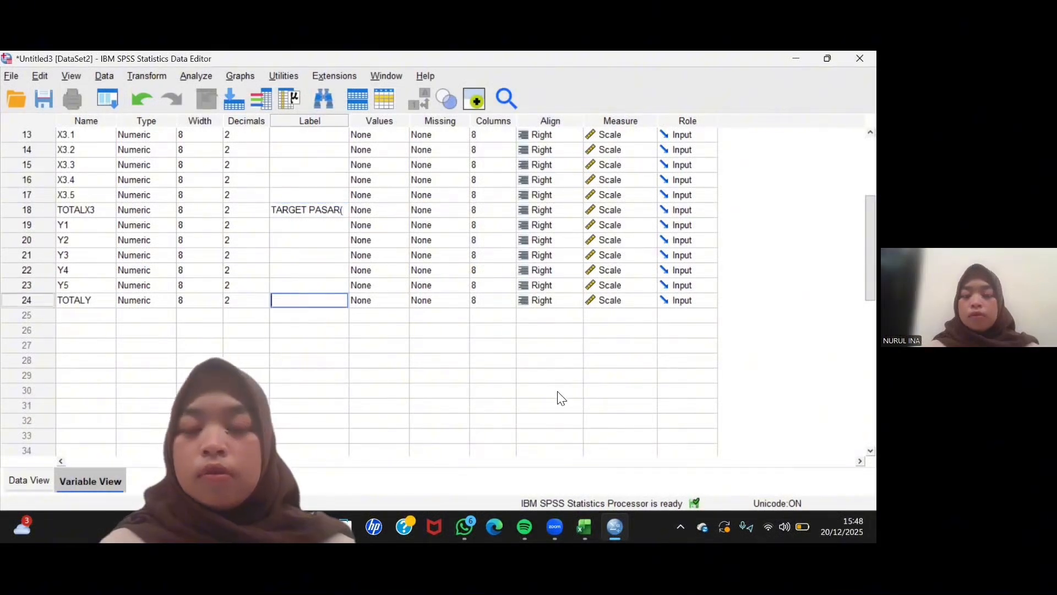
click(584, 527)
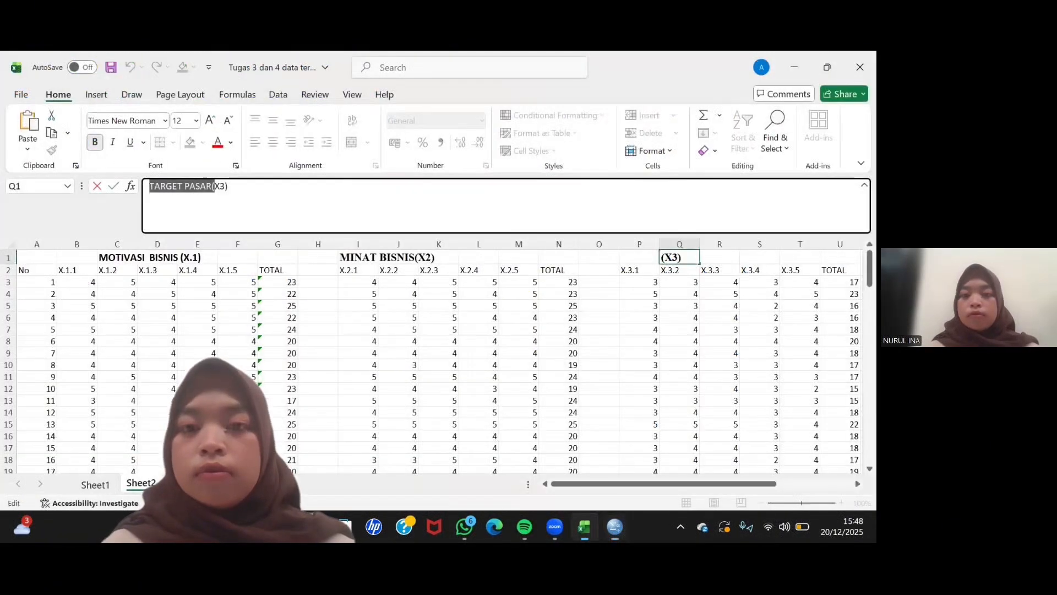
scroll(643, 374, right, 3)
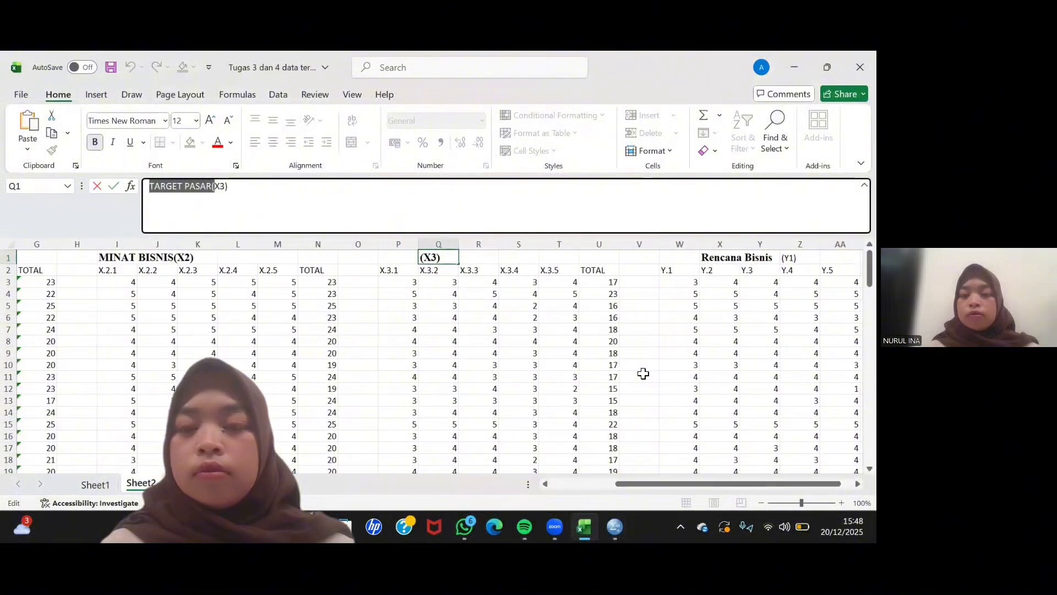
click(710, 263)
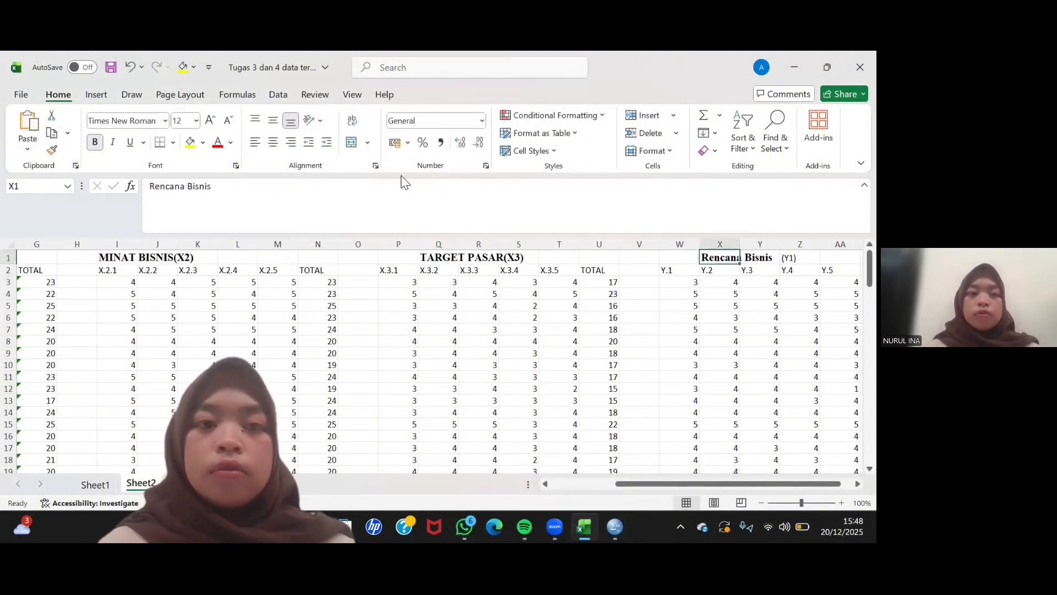
drag(217, 187, 144, 194)
key(ctrl+c)
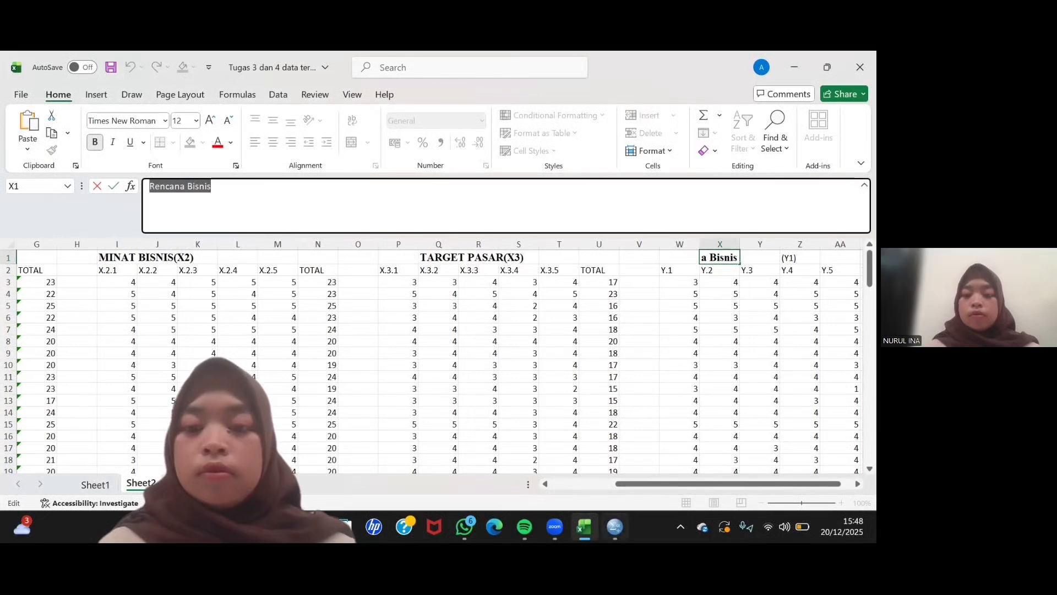
click(615, 527)
key(ctrl+v)
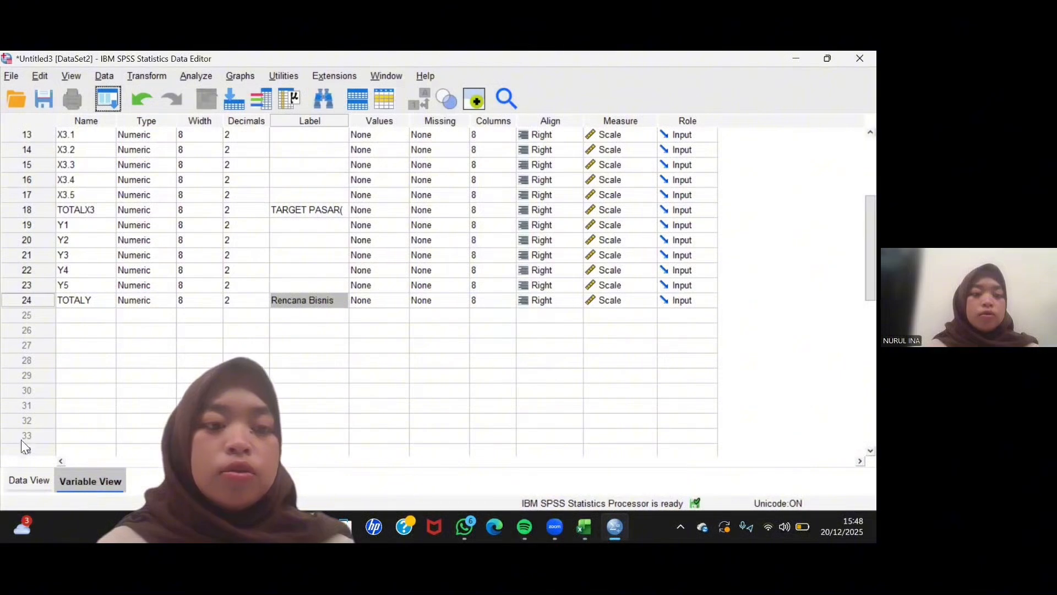
- Show the SPSS data view, switch to Excel and copy the X.1.1 to X.1.5 and TOTAL values of respondents 1 to 100, range B3:G102
click(55, 483)
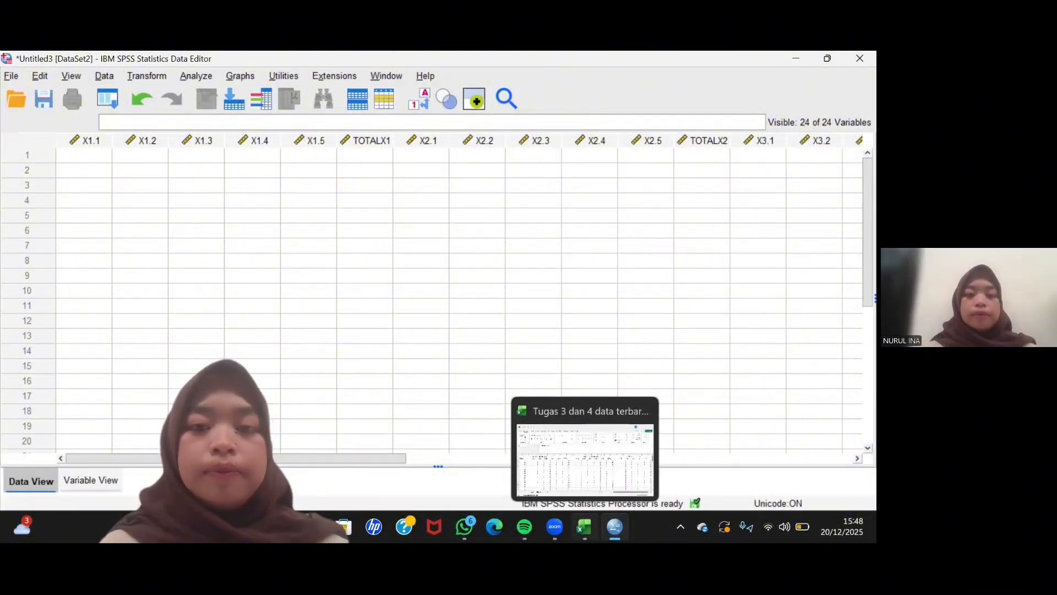
click(584, 527)
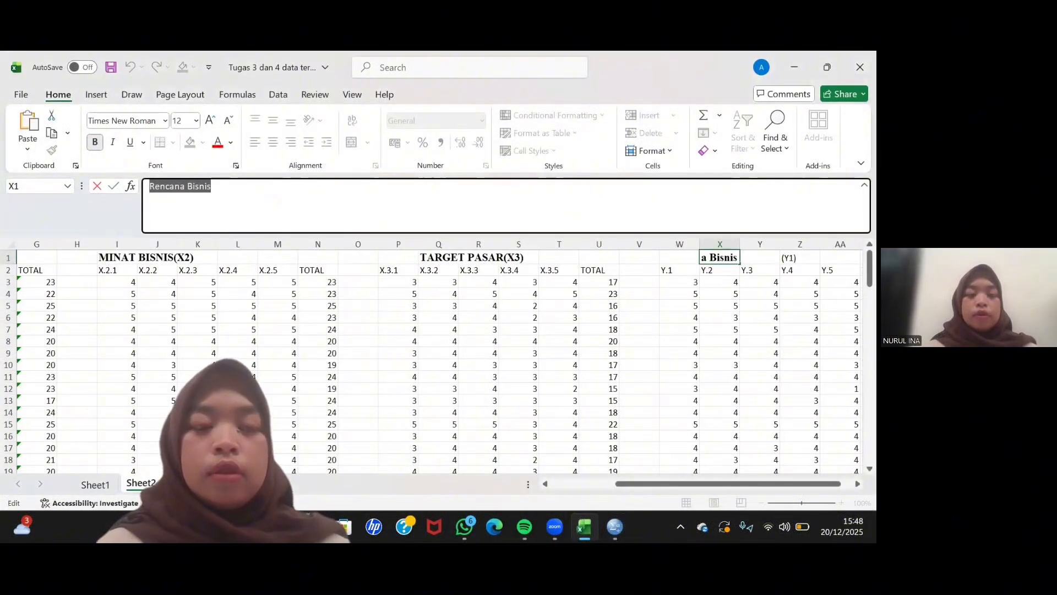
scroll(41, 264, left, 3)
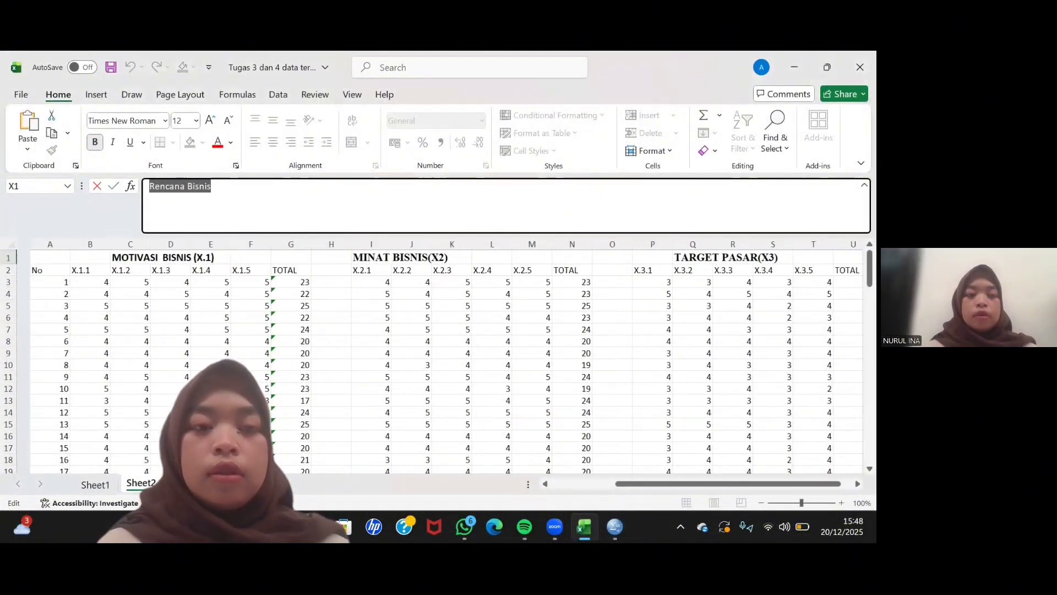
click(71, 285)
key(shift+Right)
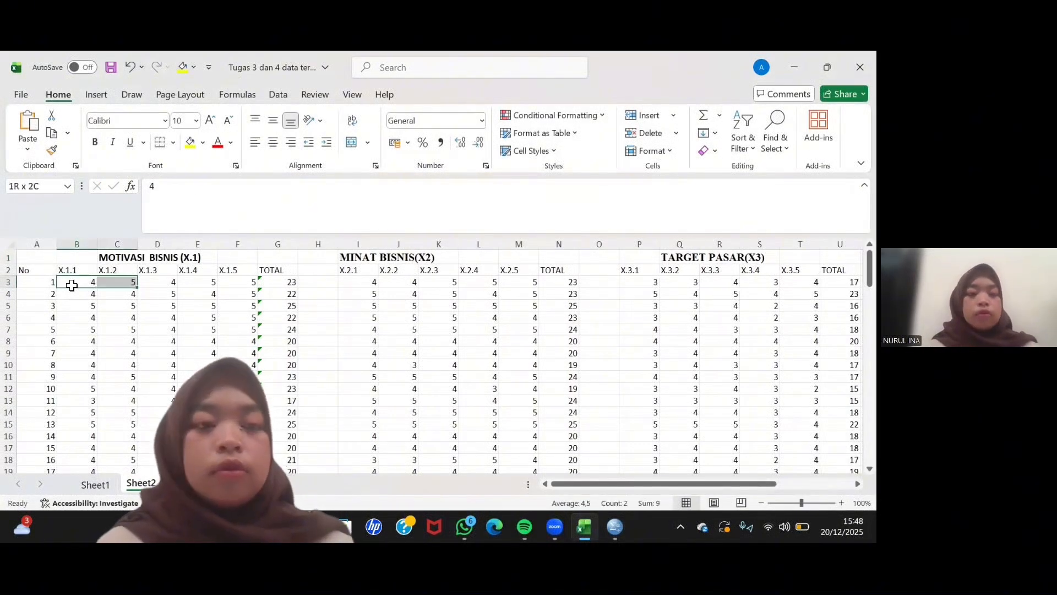
key(shift+Right)
key(shift+Right)
key(shift+Right)
key(shift+Right)
key(shift+Down)
key(shift+Down)
key(shift+Down)
key(shift+Down)
key(shift+Down)
key(shift+Down)
key(shift+Down)
key(shift+Down)
key(shift+Down)
key(shift+Down)
key(shift+Down)
key(shift+Down)
key(shift+Down)
key(shift+Down)
key(shift+Down)
key(shift+Down)
key(shift+Down)
key(shift+Down)
key(shift+Down)
key(shift+Down)
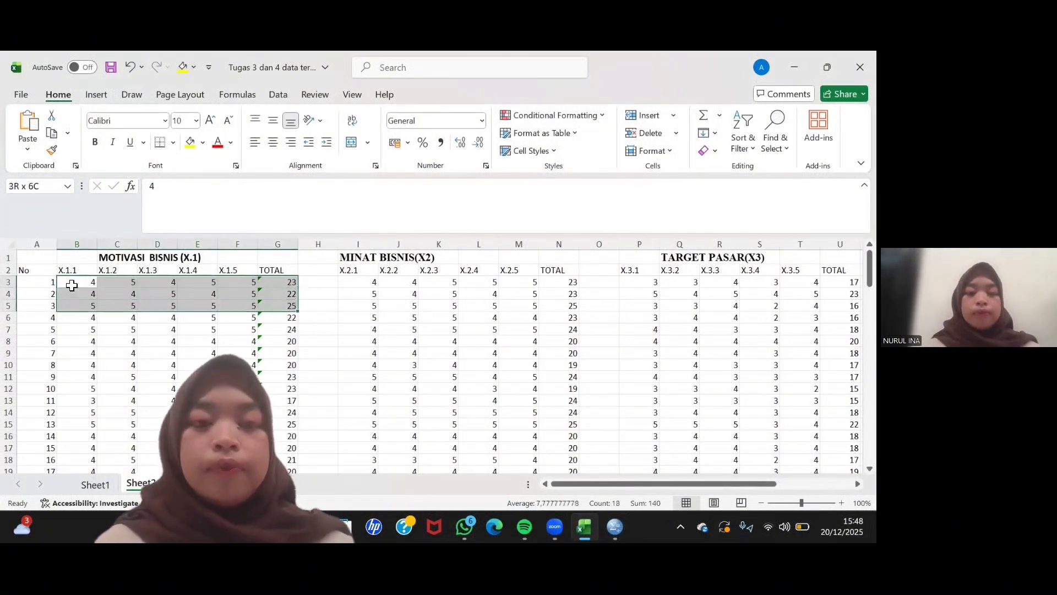
key(shift+Down)
key(shift+Down)
key(shift+Down)
key(shift+Down)
key(shift+Down)
key(shift+Down)
key(shift+Down)
key(shift+Down)
key(shift+Down)
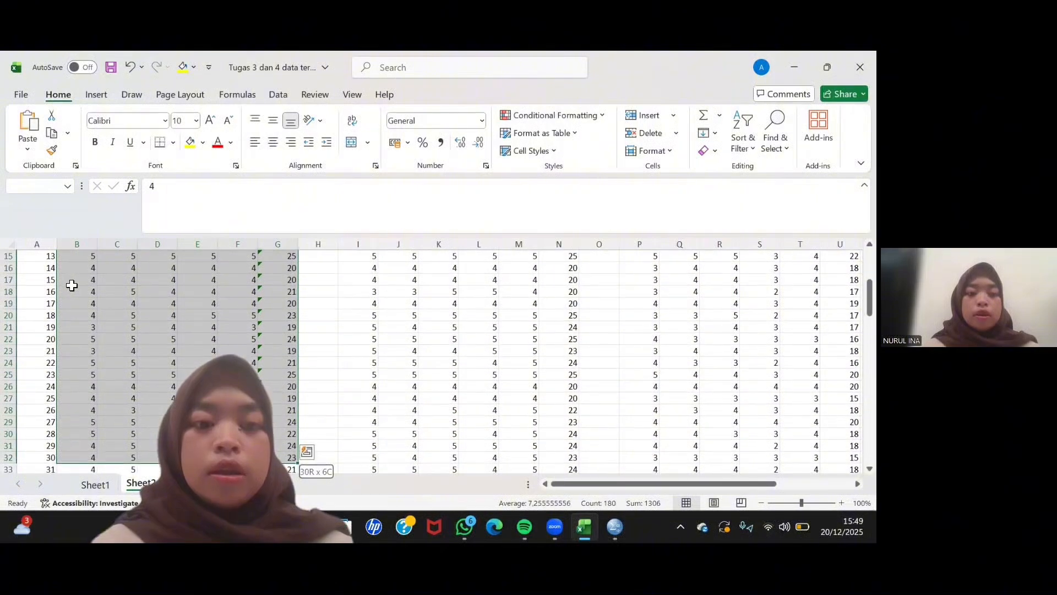
key(shift+Down)
key(shift+Down)
key(shift+Down)
key(shift+Down)
key(shift+Down)
key(shift+Down)
key(shift+Down)
key(shift+Down)
key(shift+Down)
key(shift+Down)
key(shift+Down)
key(shift+Down)
key(shift+Down)
key(shift+Down)
key(shift+Down)
key(shift+Down)
key(shift+Down)
key(shift+Down)
key(shift+Down)
key(shift+Down)
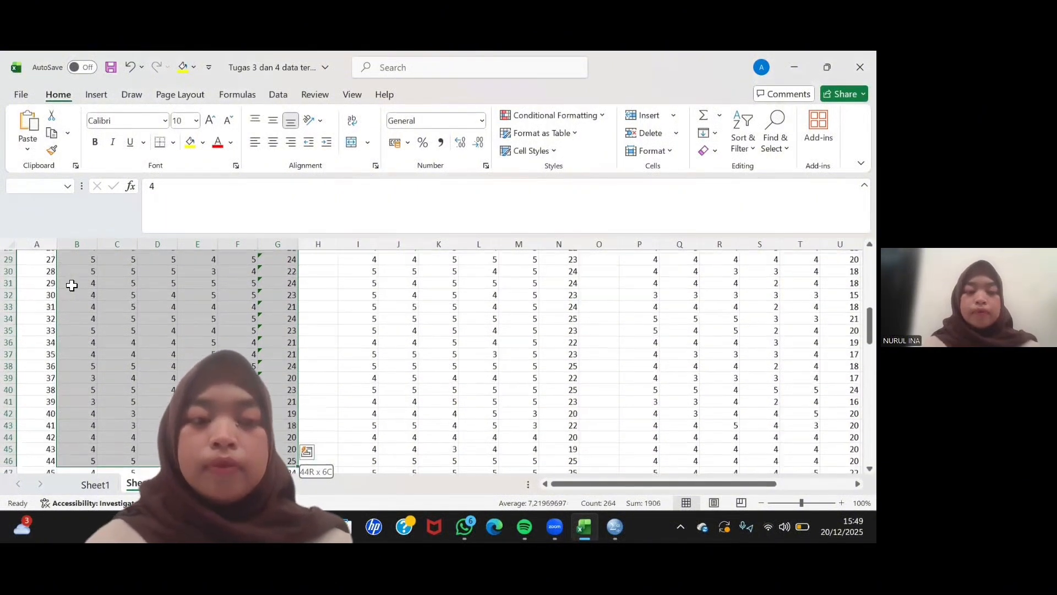
key(shift+Down)
key(shift+Down)
key(shift+Down)
key(shift+Down)
key(shift+Down)
key(shift+Down)
key(shift+Down)
key(shift+Down)
key(shift+Down)
key(shift+Down)
key(shift+Down)
key(shift+Down)
key(shift+Down)
key(shift+Down)
key(shift+Down)
key(shift+Down)
key(shift+Down)
key(shift+Down)
key(shift+Down)
key(shift+Down)
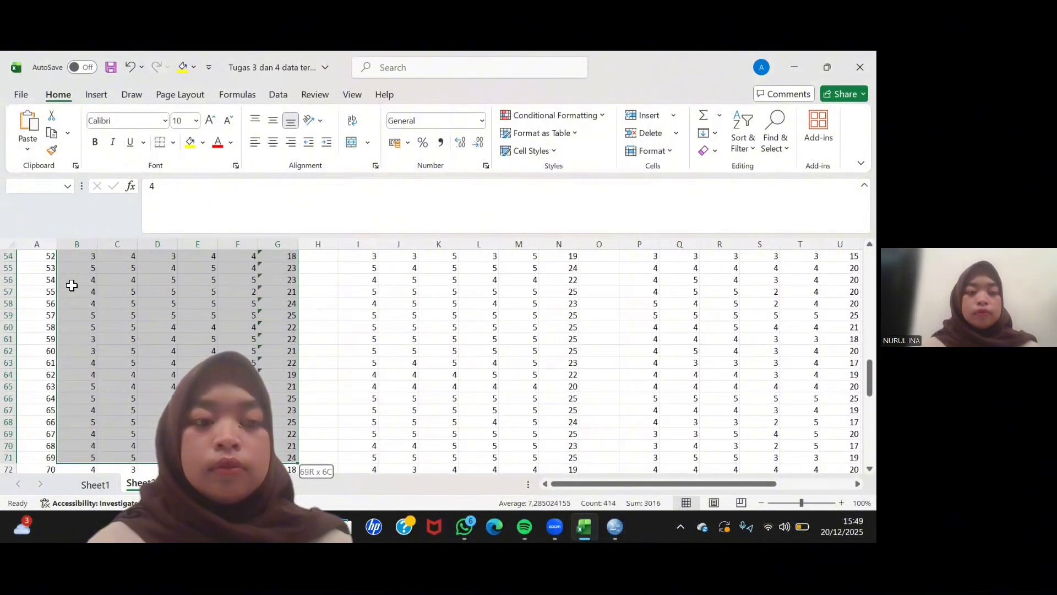
key(shift+Down)
key(shift+Down)
key(shift+Down)
key(shift+Down)
key(shift+Down)
key(shift+Down)
key(shift+Down)
key(shift+Down)
key(shift+Down)
key(shift+Down)
key(shift+Down)
key(shift+Down)
key(shift+Down)
key(shift+Down)
key(shift+Down)
key(shift+Down)
key(shift+Down)
key(shift+Down)
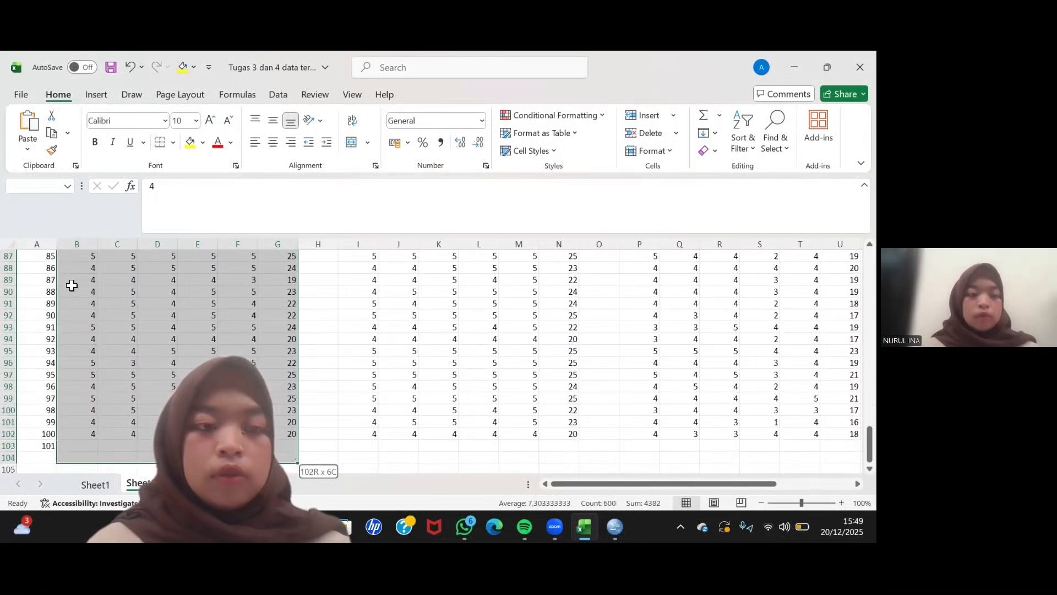
key(shift+Up)
key(shift+Up)
key(shift+Up)
key(shift+Up)
key(shift+Up)
key(shift+Up)
key(shift+Up)
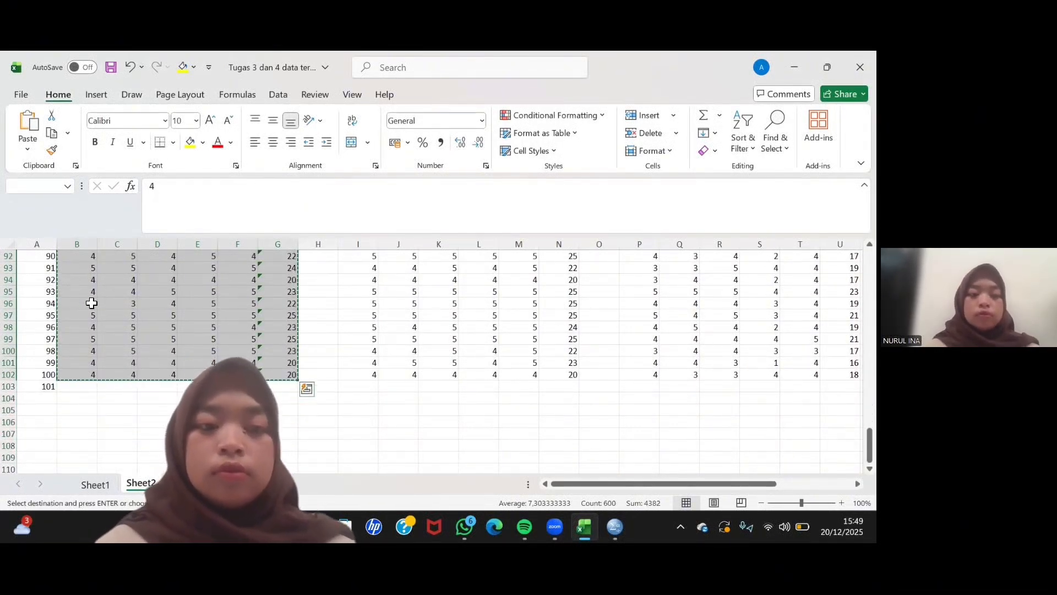
- Return to SPSS, paste the copied X1 values starting at case 1 of X1.1, and select case 1 of X2.1
click(616, 527)
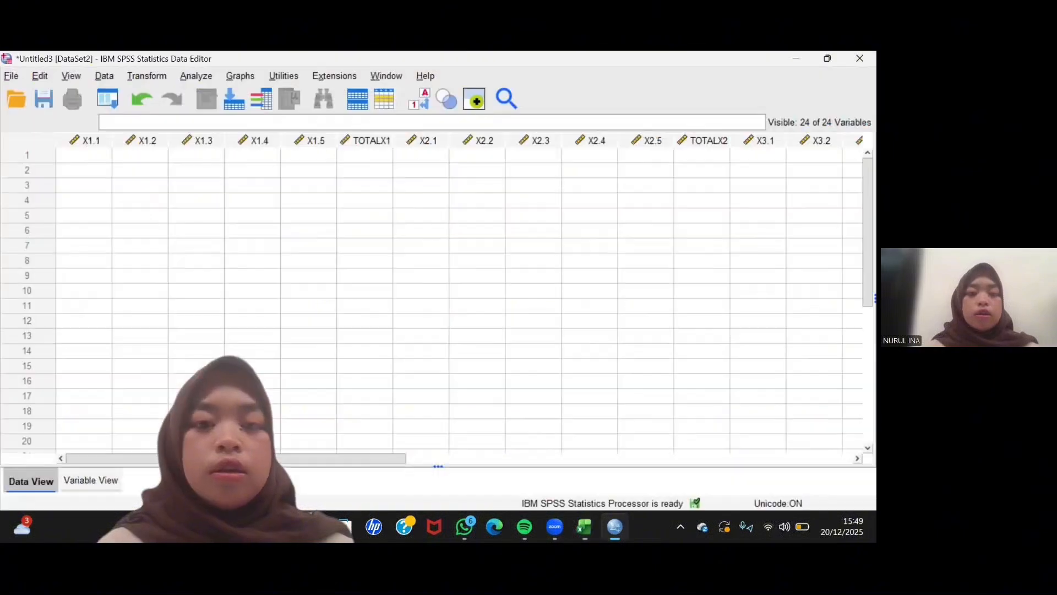
click(95, 158)
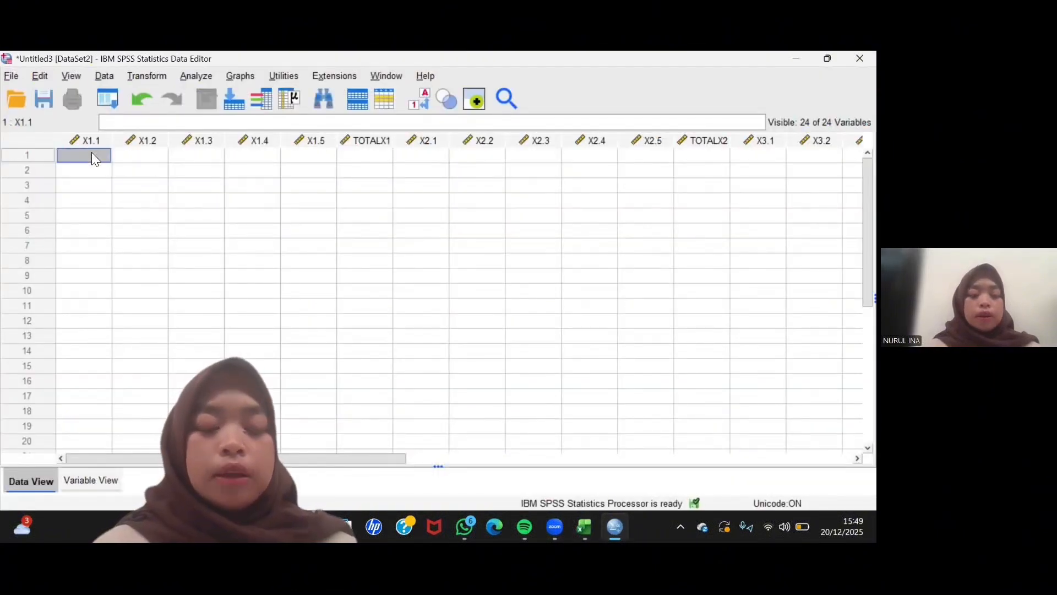
key(ctrl+v)
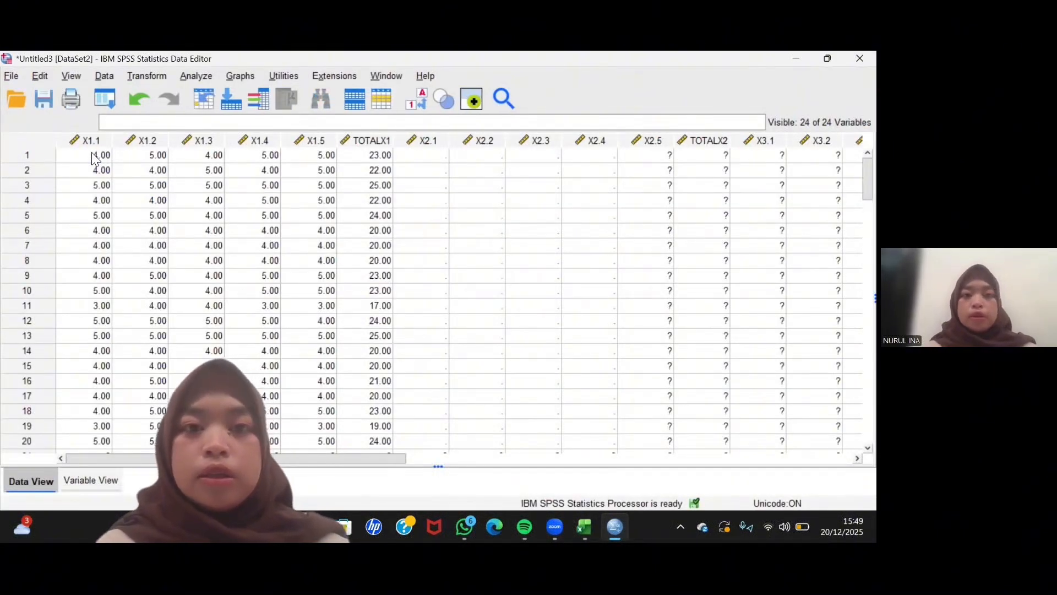
click(433, 157)
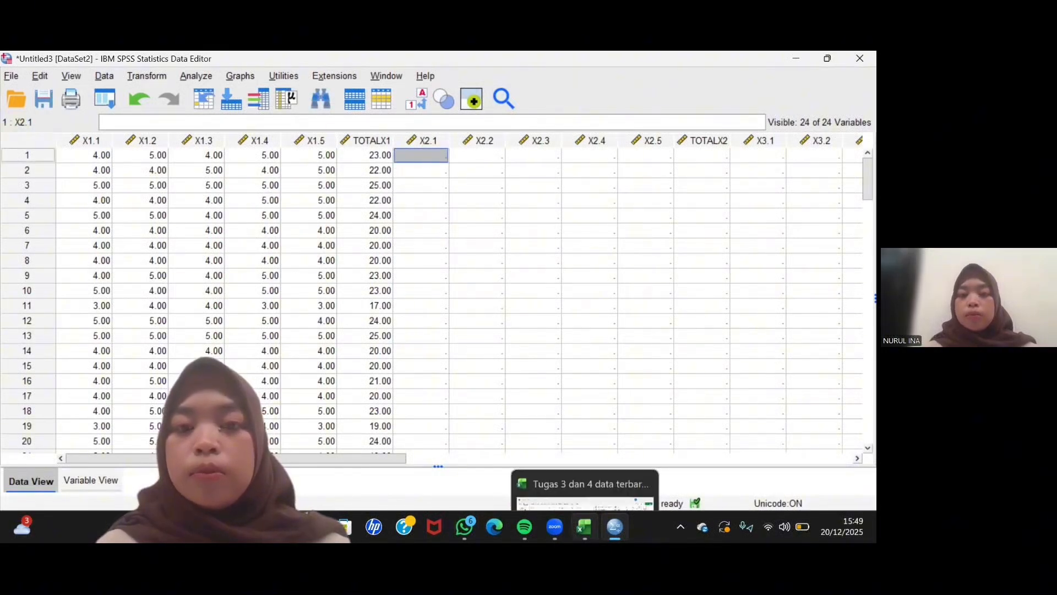
- Copy the X.2.1 to X.2.5 and TOTAL values, range I3:N102, from Excel and paste them in SPSS starting at case 1 of X2.1
click(585, 527)
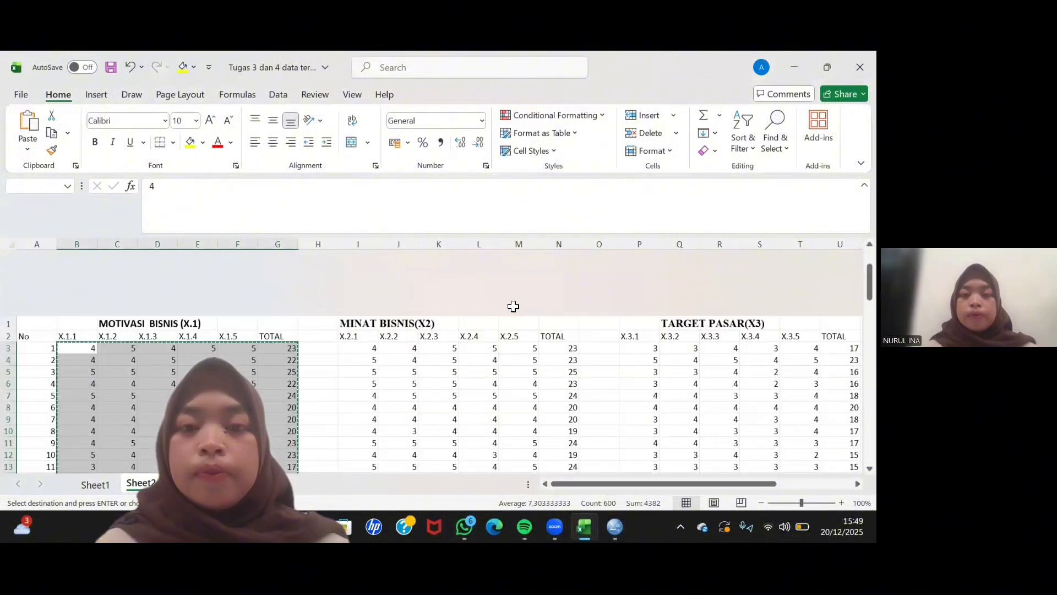
click(366, 282)
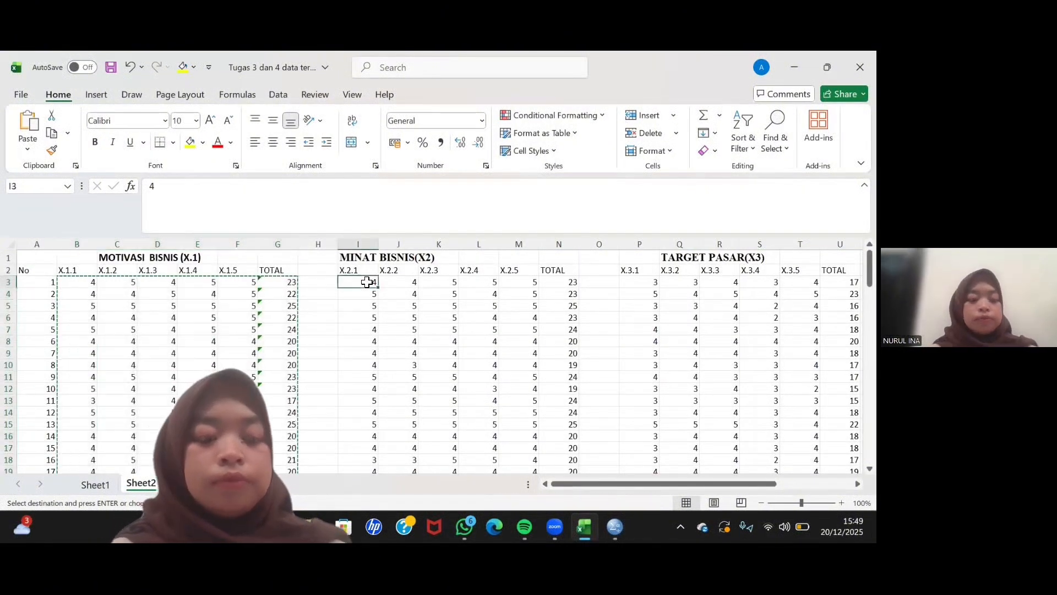
key(shift+Right)
key(shift+Right)
key(shift+Right)
key(shift+Right)
key(shift+Right)
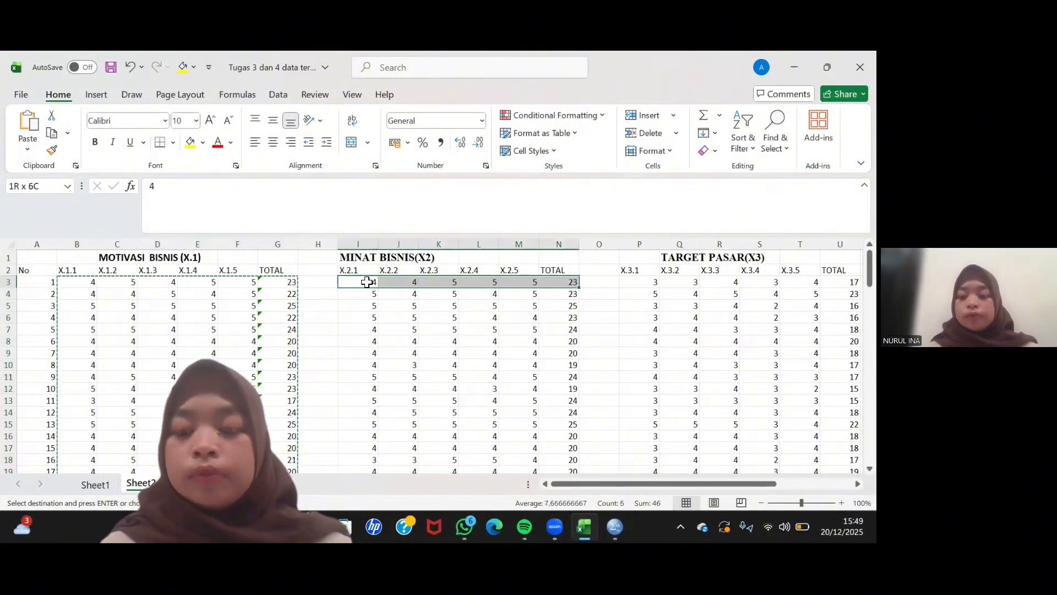
key(shift+Down)
key(shift+Down)
key(shift+Down)
key(shift+Down)
key(shift+Down)
key(shift+Down)
key(shift+Down)
key(shift+Down)
key(shift+Down)
key(shift+Down)
key(shift+Down)
key(shift+Down)
key(shift+Down)
key(shift+Down)
key(shift+Down)
key(shift+Down)
key(shift+Down)
key(shift+Down)
key(shift+Down)
key(shift+Down)
key(shift+Down)
key(shift+Down)
key(shift+Down)
key(shift+Down)
key(shift+Down)
key(shift+Down)
key(shift+Down)
key(shift+Down)
key(shift+Down)
key(shift+Down)
key(shift+Down)
key(shift+Down)
key(shift+Down)
key(shift+Down)
key(shift+Down)
key(shift+Down)
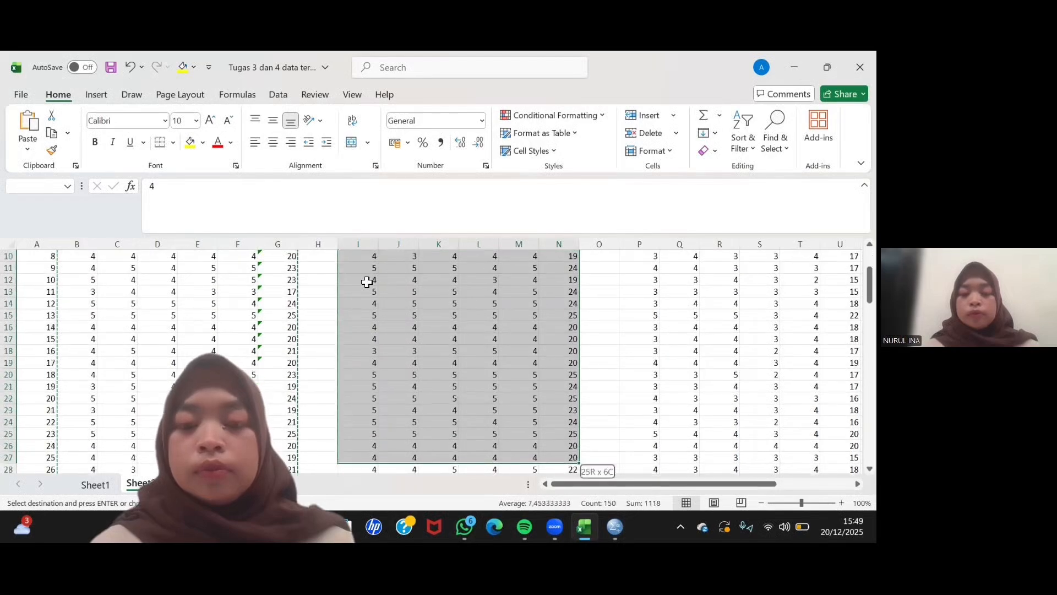
key(shift+Down)
key(shift+Down)
key(shift+Down)
key(shift+Down)
key(shift+Down)
key(shift+Down)
key(shift+Down)
key(shift+Down)
key(shift+Down)
key(shift+Down)
key(shift+Down)
key(shift+Down)
key(shift+Down)
key(shift+Down)
key(shift+Down)
key(shift+Down)
key(shift+Down)
key(shift+Down)
key(shift+Down)
key(shift+Down)
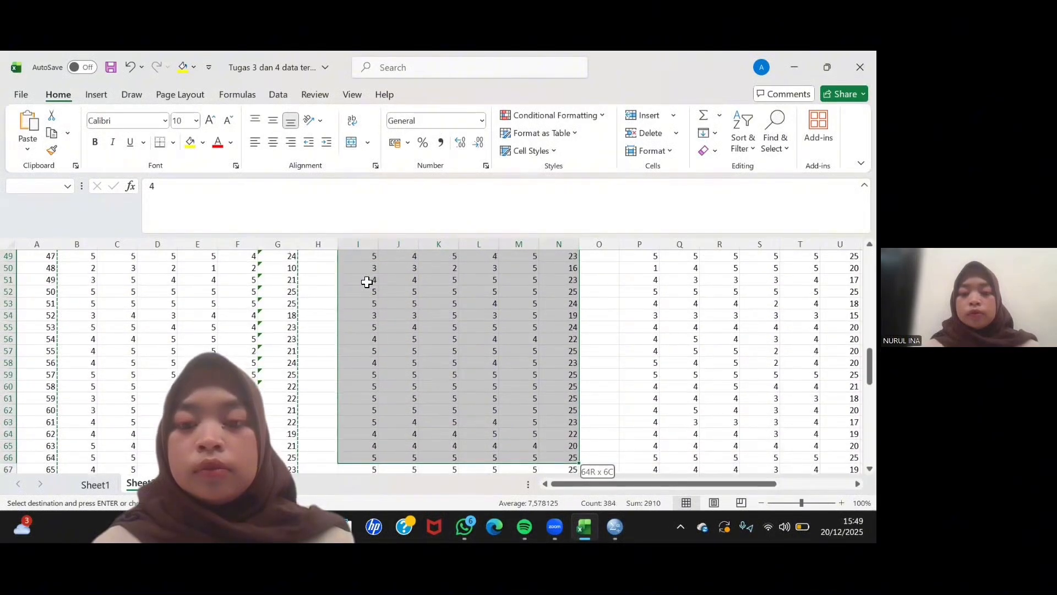
key(shift+Down)
key(shift+Down)
key(shift+Down)
key(shift+Down)
key(shift+Down)
key(shift+Down)
key(shift+Down)
key(shift+Down)
key(shift+Down)
key(shift+Down)
key(shift+Down)
key(shift+Down)
key(shift+Down)
key(shift+Down)
key(shift+Down)
key(shift+Down)
key(shift+Down)
key(shift+Down)
key(shift+Down)
key(shift+Down)
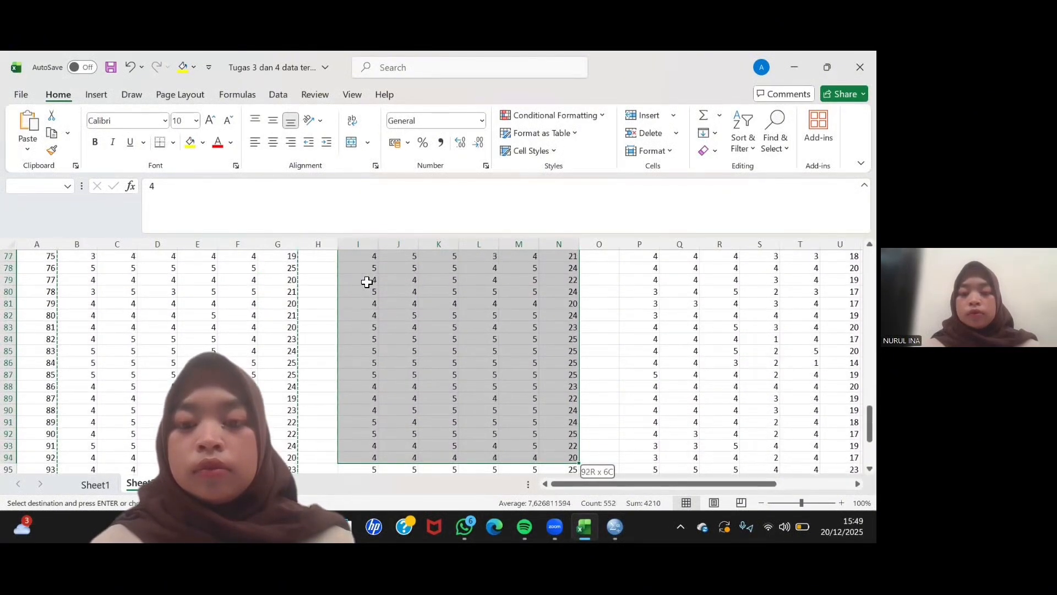
key(shift+Up)
key(shift+Up)
key(shift+Up)
key(shift+Up)
key(shift+Up)
key(shift+Up)
key(shift+Up)
key(shift+Up)
key(shift+Up)
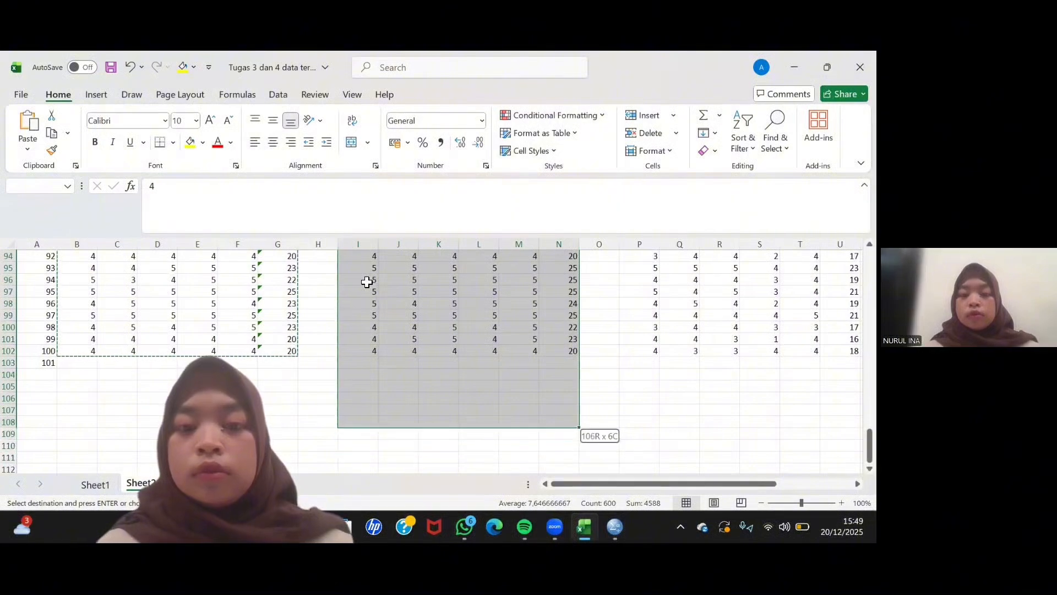
key(ctrl+v)
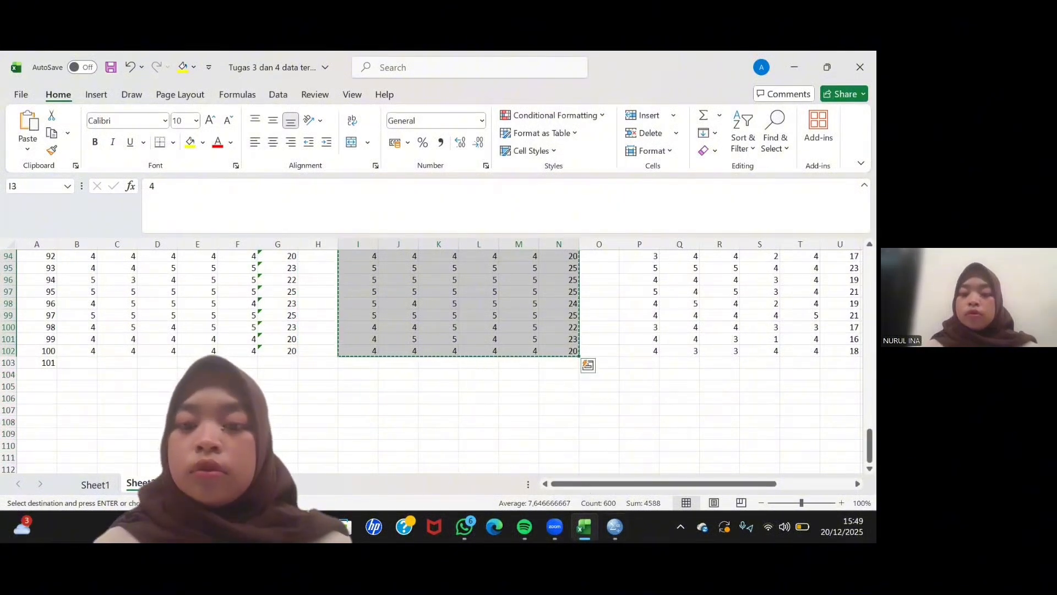
click(615, 526)
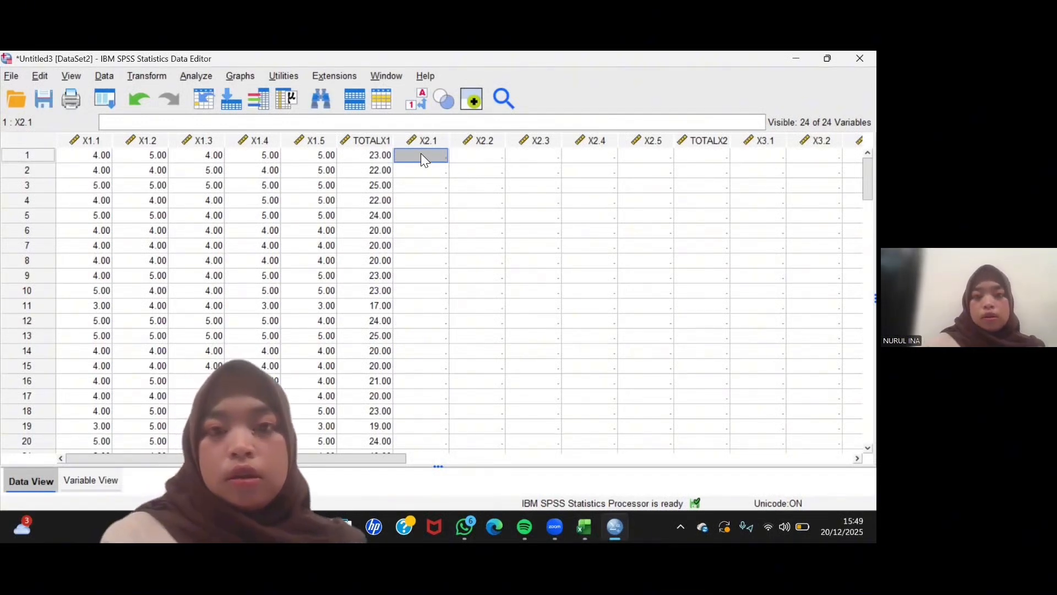
key(ctrl+v)
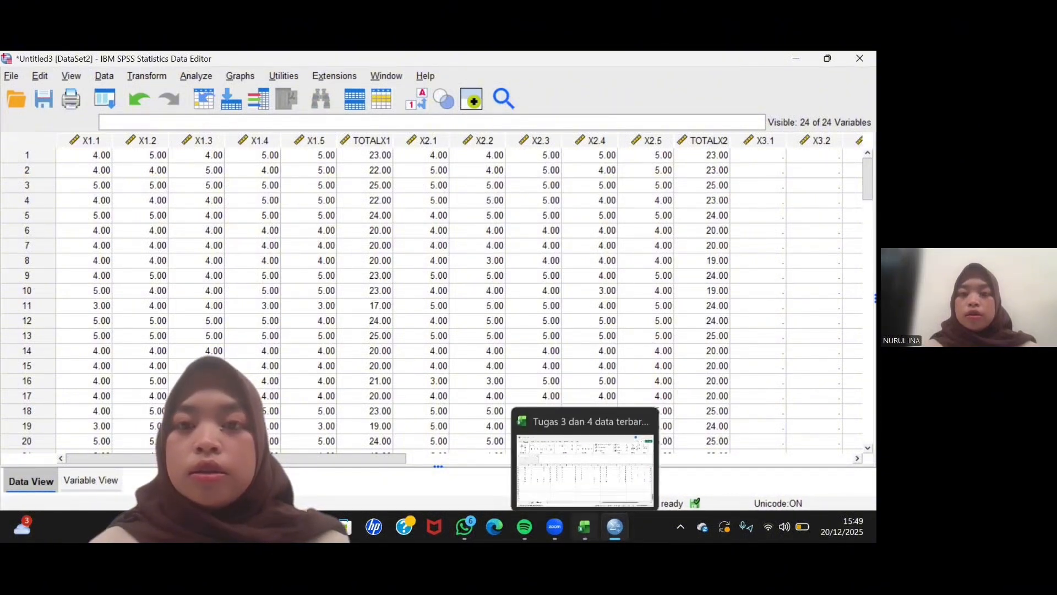
- Switch to Excel and copy the X.3.1 to X.3.5 and TOTAL values of all 100 respondents, range P3:U102
click(584, 526)
scroll(637, 303, up, 20)
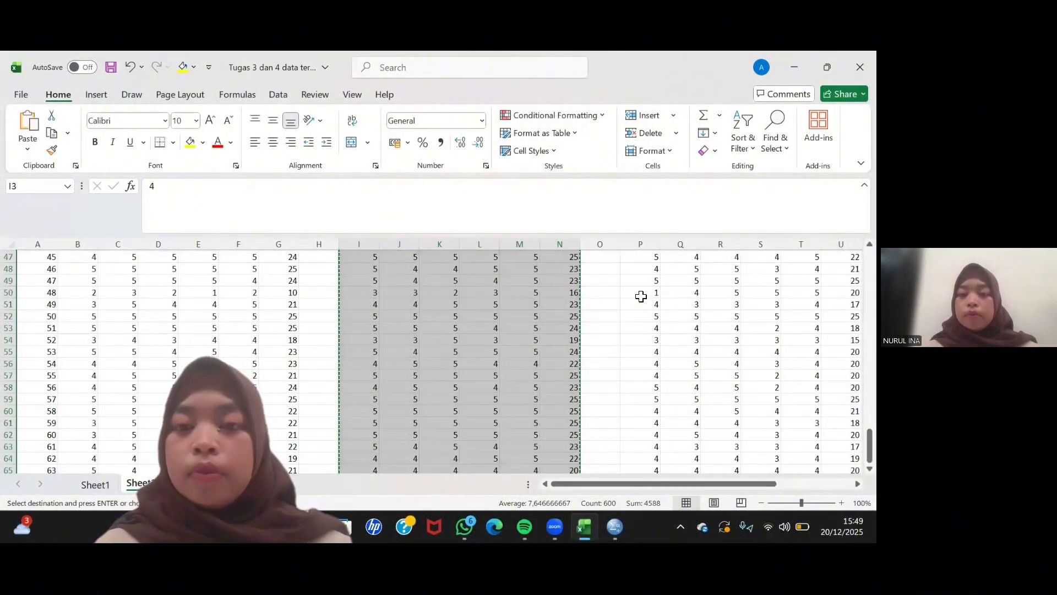
scroll(640, 297, right, 6)
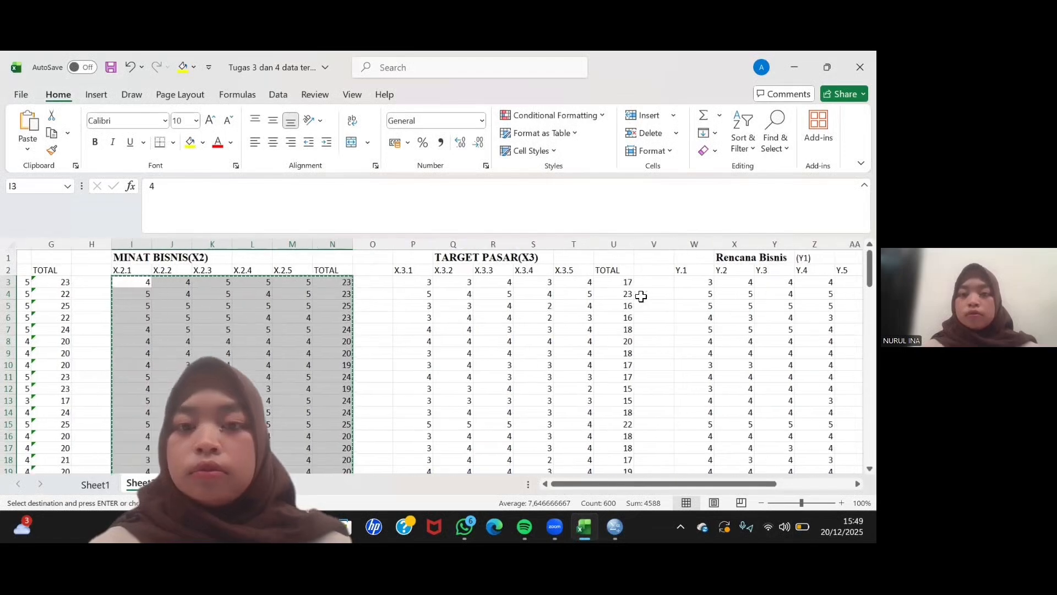
click(407, 282)
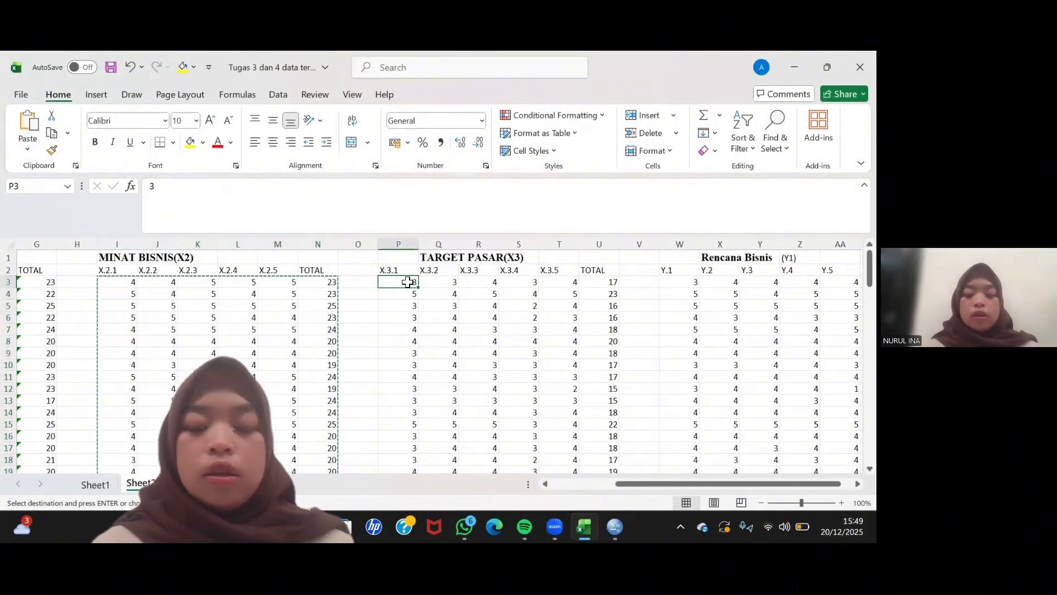
key(shift+Right)
key(shift+Right)
key(shift+Right)
key(shift+Right)
key(shift+Right)
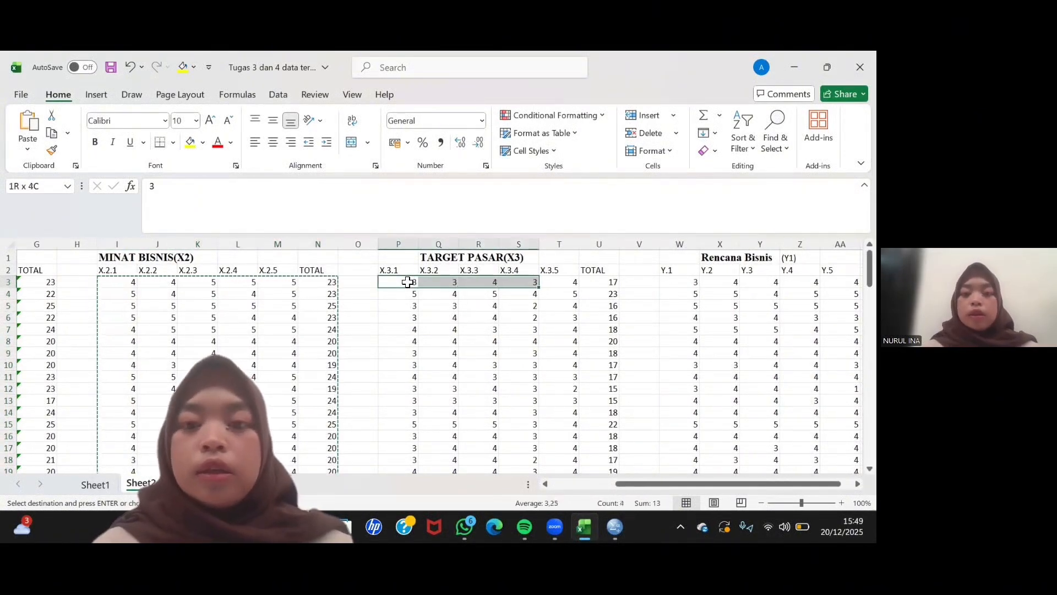
key(shift+Down)
key(shift+Down)
key(shift+Down)
key(shift+Down)
key(shift+Down)
key(shift+Down)
key(shift+Down)
key(shift+Down)
key(shift+Down)
key(shift+Down)
key(shift+Down)
key(shift+Down)
key(shift+Down)
key(shift+Down)
key(shift+Down)
key(shift+Down)
key(shift+Down)
key(shift+Down)
key(shift+Down)
key(shift+Down)
key(shift+Down)
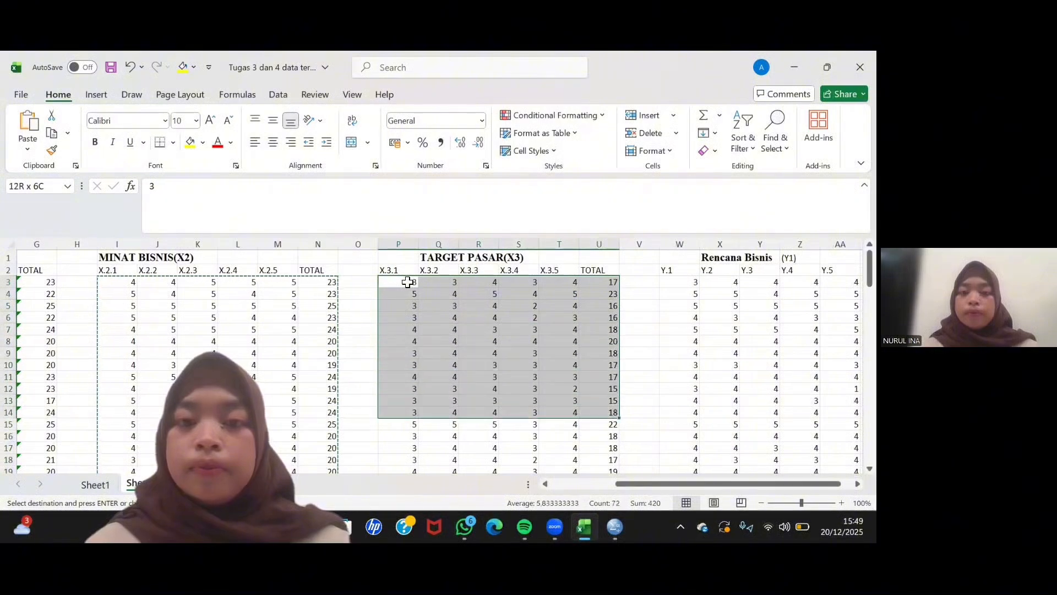
key(shift+Down)
key(shift+Down)
key(shift+Down)
key(shift+Down)
key(shift+Down)
key(shift+Down)
key(shift+Down)
key(shift+Down)
key(shift+Down)
key(shift+Down)
key(shift+Down)
key(shift+Down)
key(shift+Down)
key(shift+Down)
key(shift+Down)
key(shift+Down)
key(shift+Down)
key(shift+Down)
key(shift+Down)
key(shift+Down)
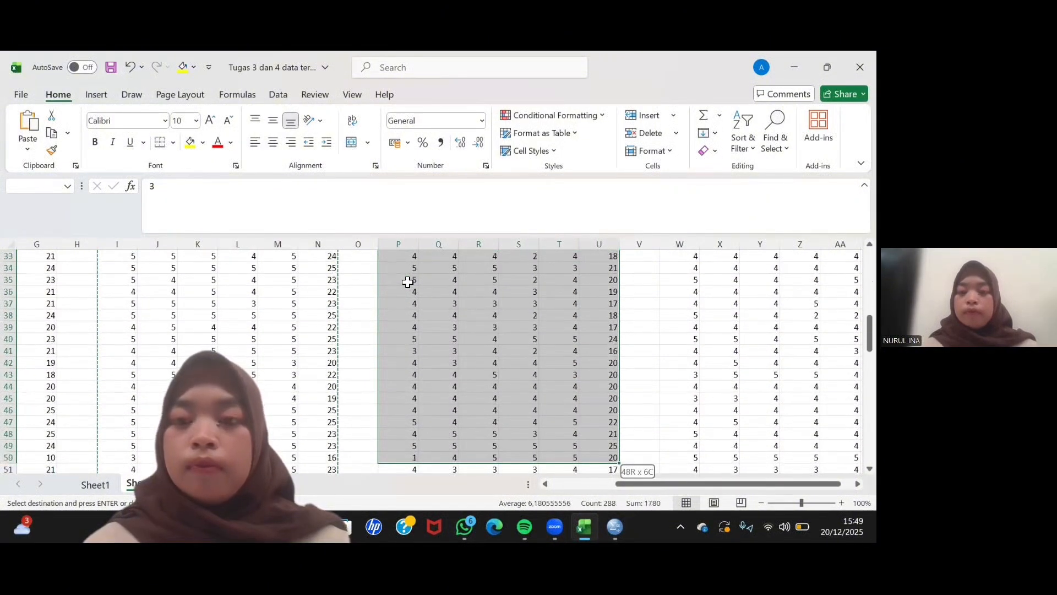
key(shift+Down)
key(shift+Down)
key(shift+Down)
key(shift+Down)
key(shift+Down)
key(shift+Down)
key(shift+Down)
key(shift+Down)
key(shift+Down)
key(shift+Down)
key(shift+Down)
key(shift+Down)
key(shift+Down)
key(shift+Down)
key(shift+Down)
key(shift+Down)
key(shift+Down)
key(shift+Down)
key(shift+Down)
key(shift+Down)
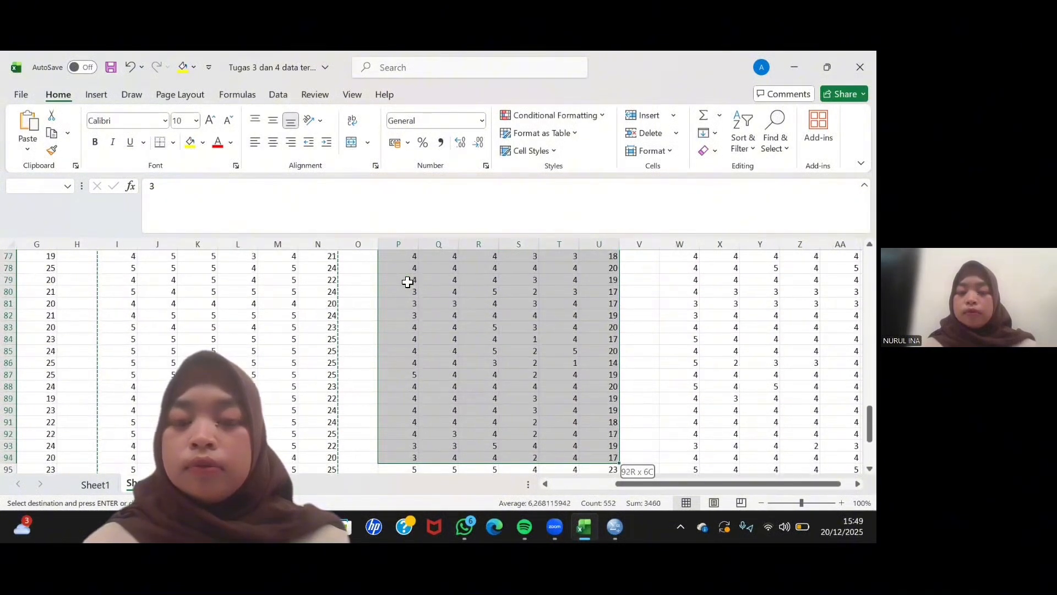
key(shift+Up)
key(shift+Up)
key(shift+Up)
key(shift+Up)
key(shift+Up)
key(shift+Up)
key(shift+Up)
key(shift+Up)
key(shift+Up)
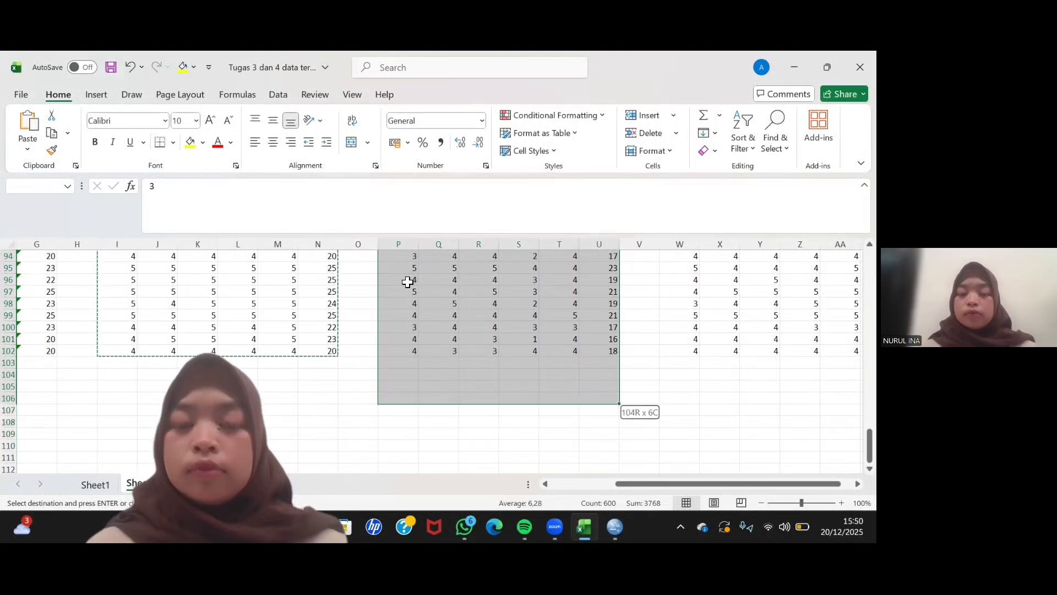
key(ctrl+v)
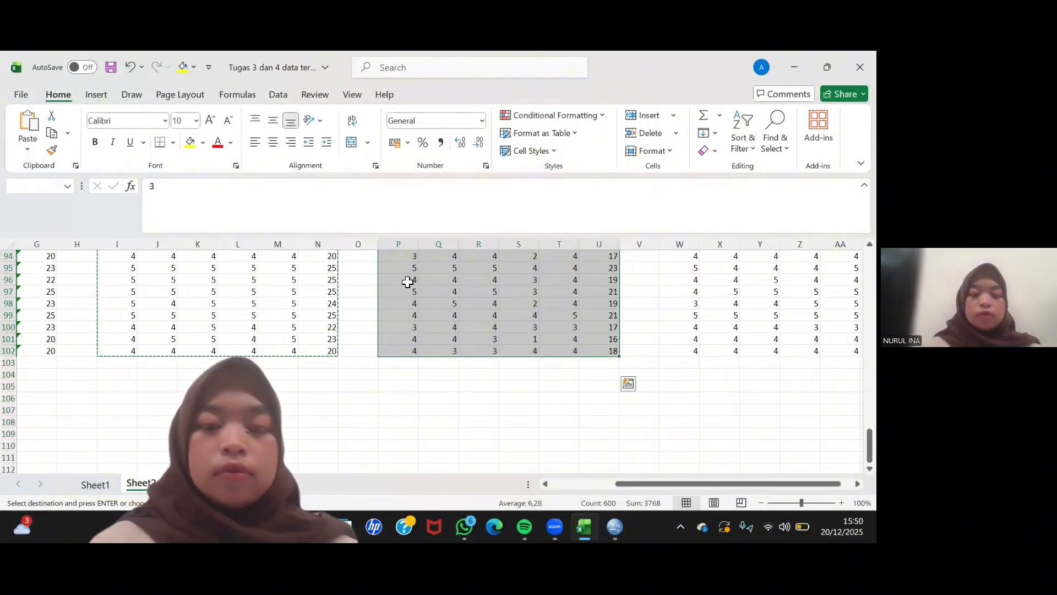
key(ctrl+c)
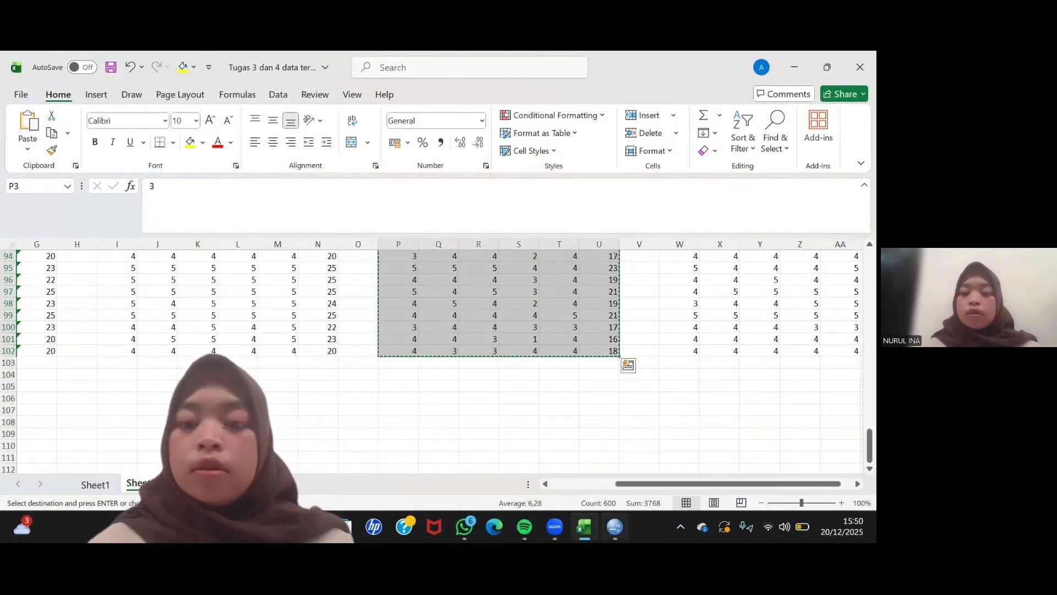
- Return to SPSS and paste the copied X3 values starting at case 1 of X3.1
click(616, 527)
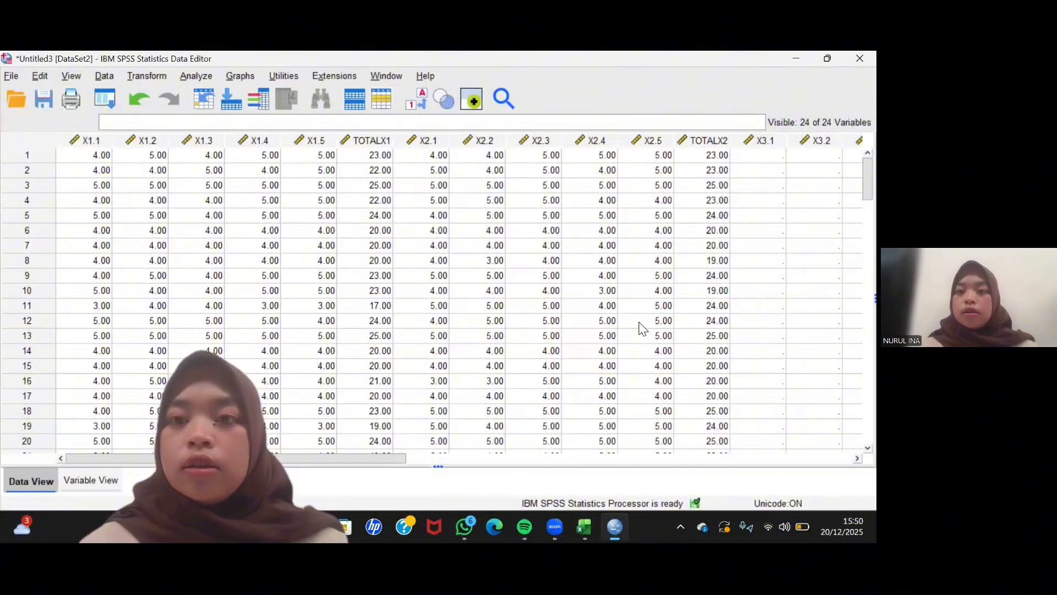
drag(370, 458, 515, 471)
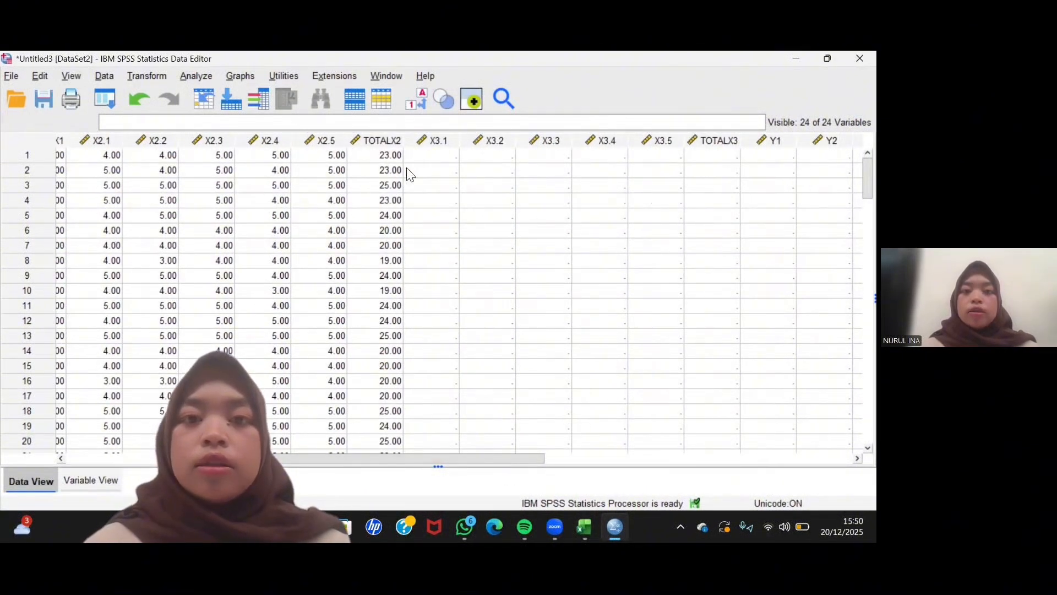
click(435, 156)
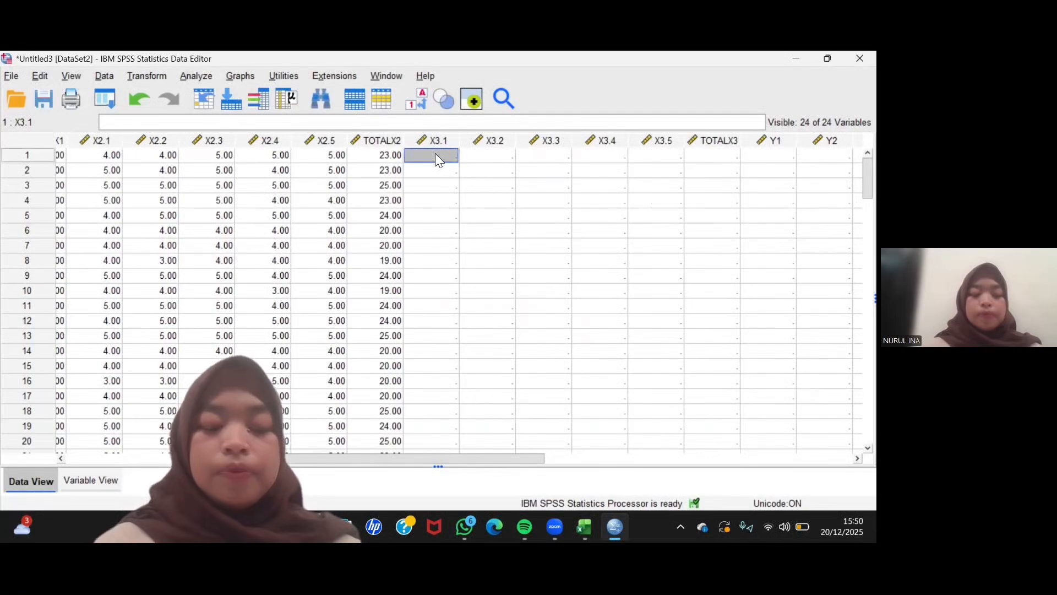
key(ctrl+v)
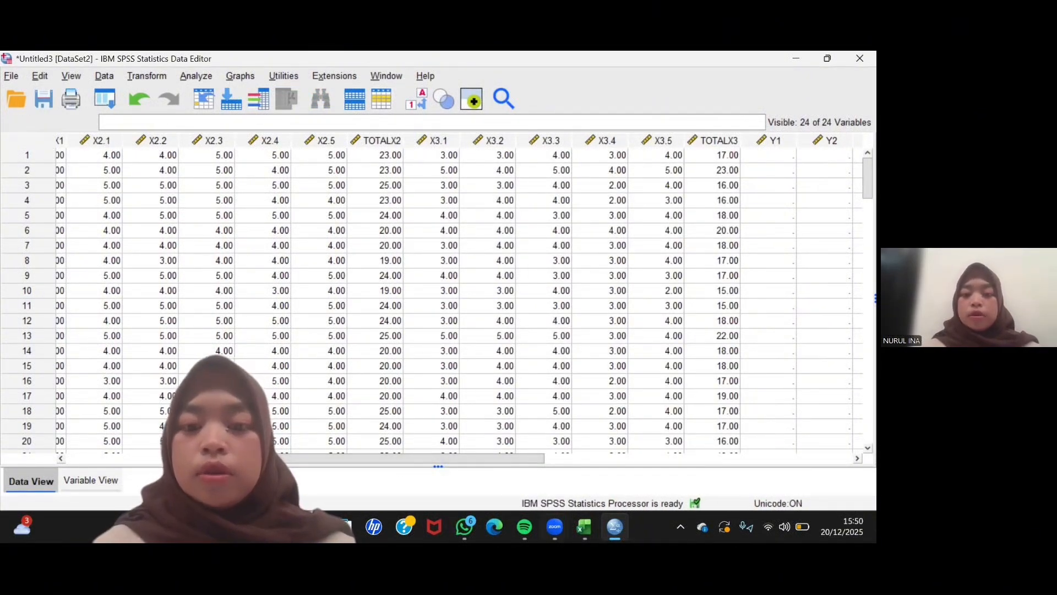
- Switch to Excel and copy the Y.1 to Y.5 and TOTAL values of all 100 respondents, range W3:AB102
click(585, 527)
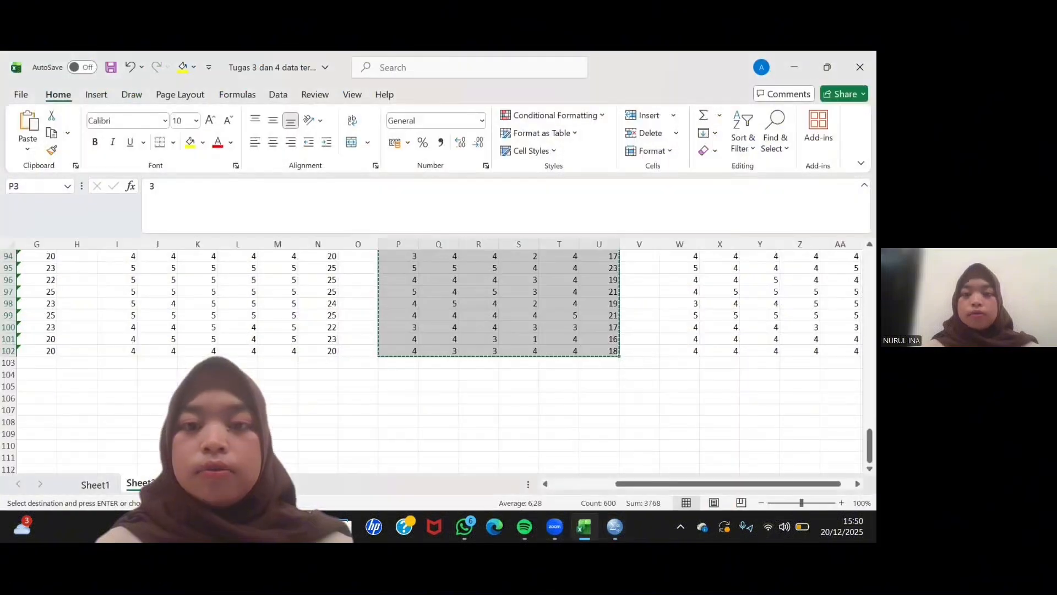
scroll(654, 368, up, 20)
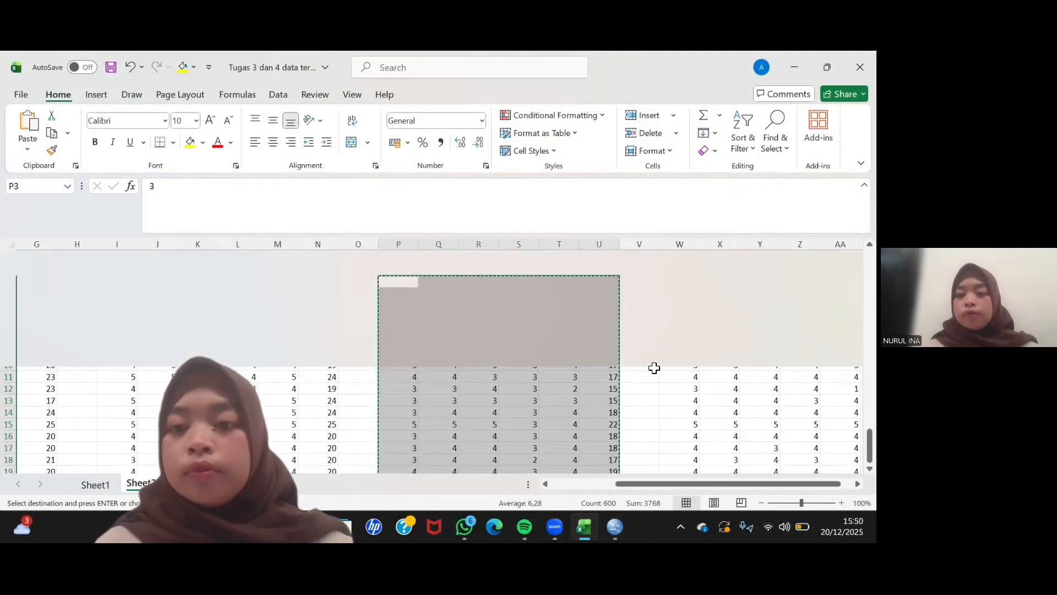
scroll(654, 368, right, 5)
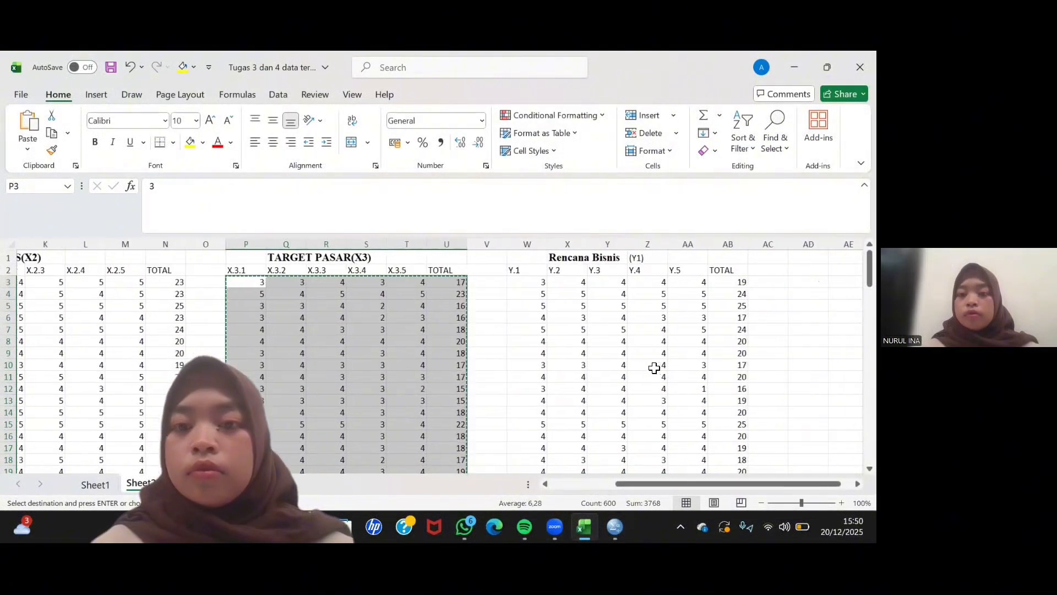
click(484, 282)
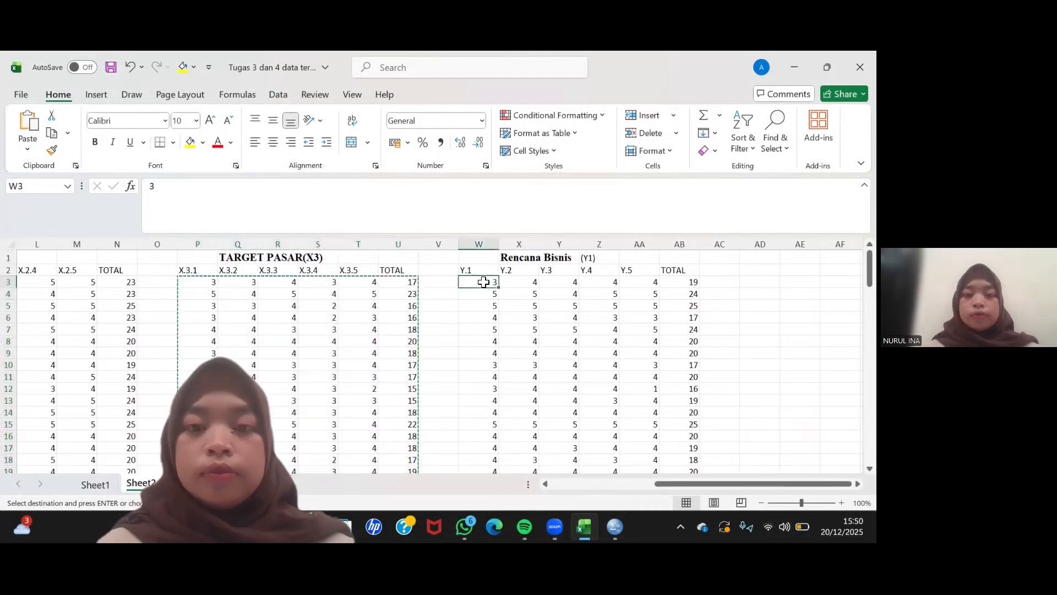
key(shift+Right)
key(shift+Right)
key(shift+Right)
key(shift+Right)
key(shift+Right)
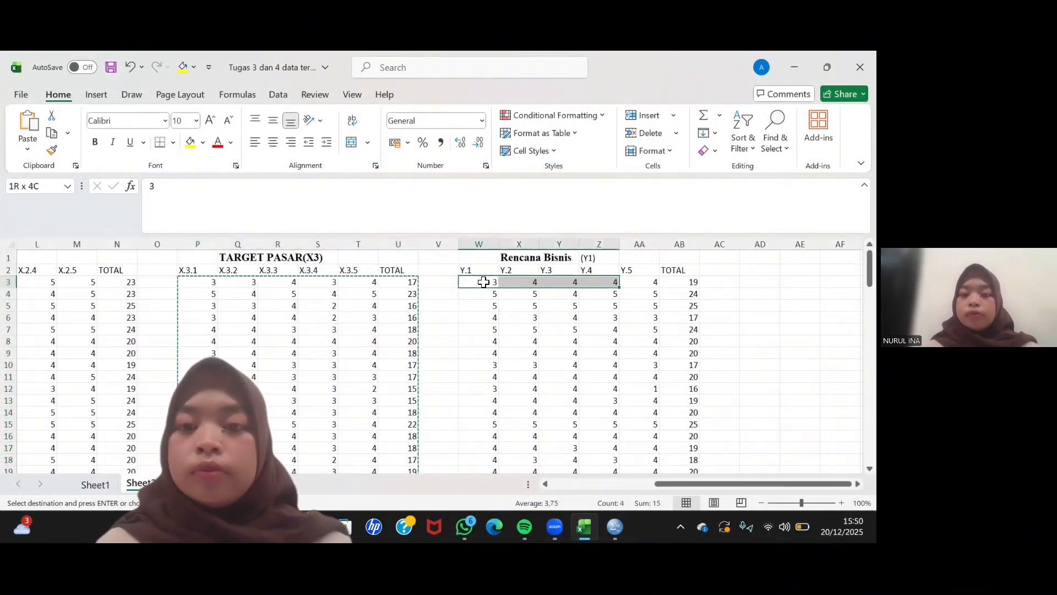
key(shift+Down)
key(shift+Down)
key(shift+Down)
key(shift+Down)
key(shift+Down)
key(shift+Down)
key(shift+Down)
key(shift+Down)
key(shift+Down)
key(shift+Down)
key(shift+Down)
key(shift+Down)
key(shift+Down)
key(shift+Down)
key(shift+Down)
key(shift+Down)
key(shift+Down)
key(shift+Down)
key(shift+Down)
key(shift+Down)
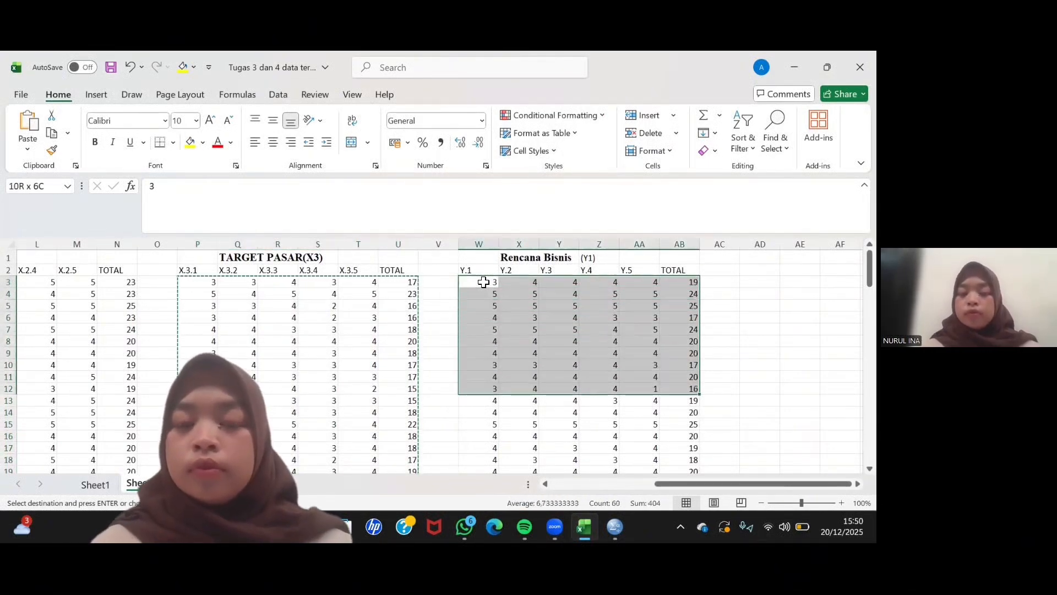
key(shift+Down)
key(shift+Down)
key(shift+Down)
key(shift+Down)
key(shift+Down)
key(shift+Down)
key(shift+Down)
key(shift+Down)
key(shift+Down)
key(shift+Down)
key(shift+Down)
key(shift+Down)
key(shift+Down)
key(shift+Down)
key(shift+Down)
key(shift+Down)
key(shift+Down)
key(shift+Down)
key(shift+Down)
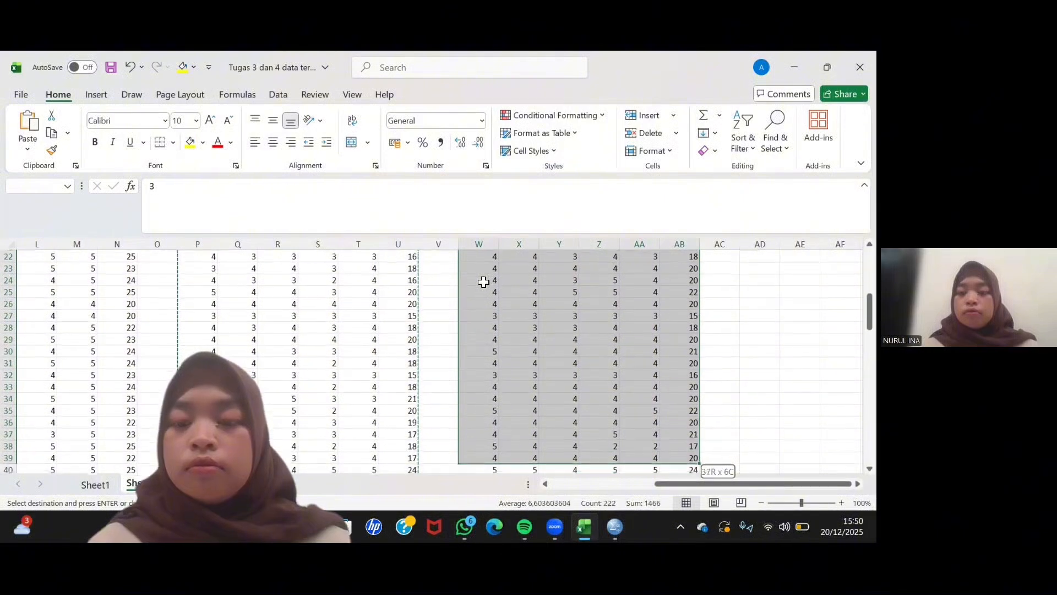
key(shift+Down)
key(shift+Down)
key(shift+Down)
key(shift+Down)
key(shift+Down)
key(shift+Down)
key(shift+Down)
key(shift+Down)
key(shift+Down)
key(shift+Down)
key(shift+Down)
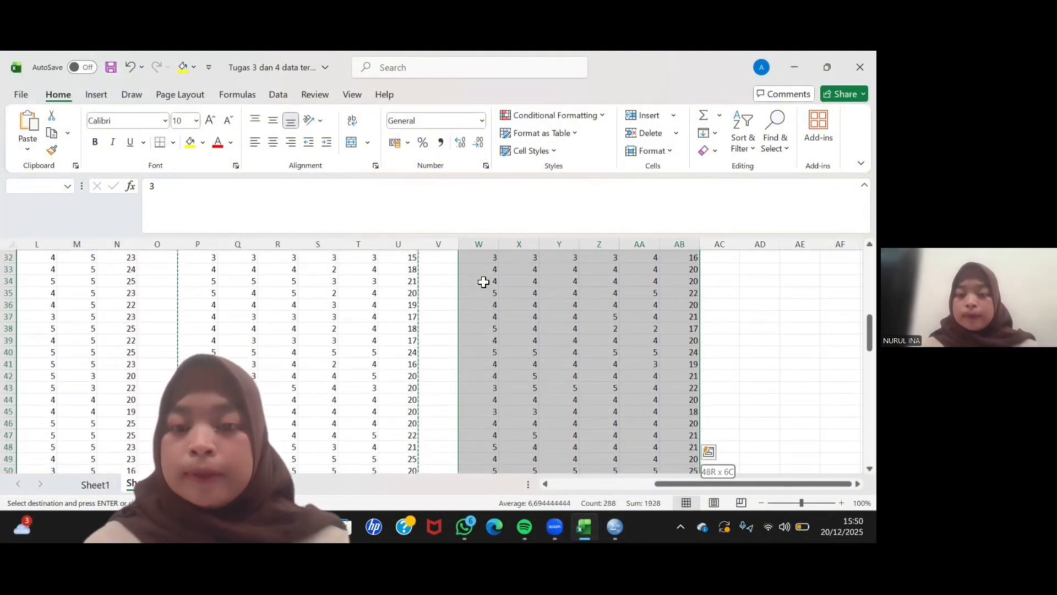
key(shift+Down)
key(shift+Down)
key(shift+Down)
key(shift+Down)
key(shift+Down)
key(shift+Down)
key(shift+Down)
key(shift+Down)
key(shift+Down)
key(shift+Down)
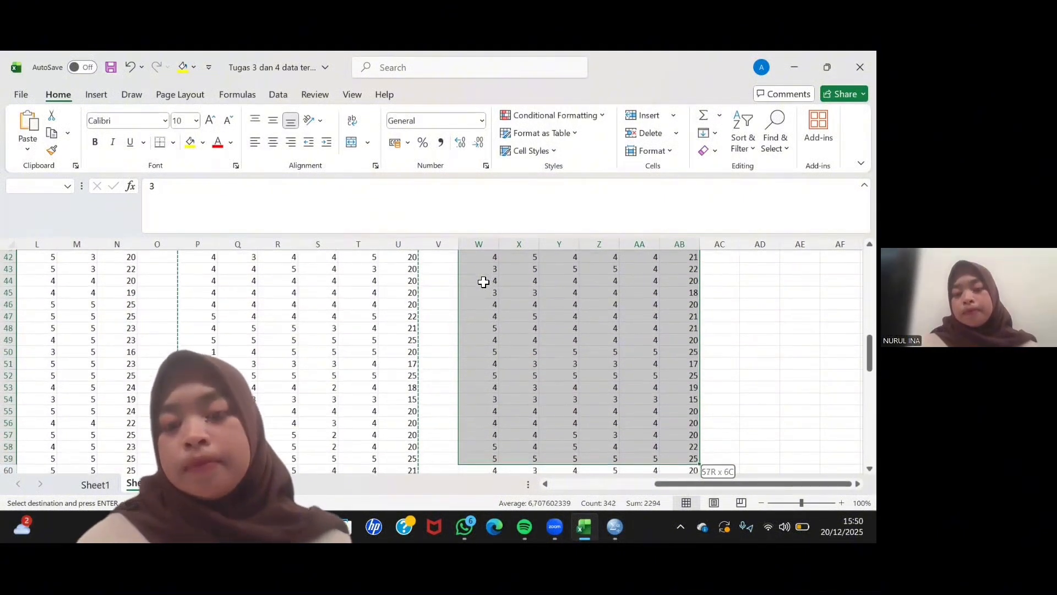
key(shift+Down)
key(shift+Down)
key(shift+Down)
key(shift+Down)
key(shift+Down)
key(shift+Down)
key(shift+Down)
key(shift+Down)
key(shift+Down)
key(shift+Down)
key(shift+Down)
key(shift+Down)
key(shift+Down)
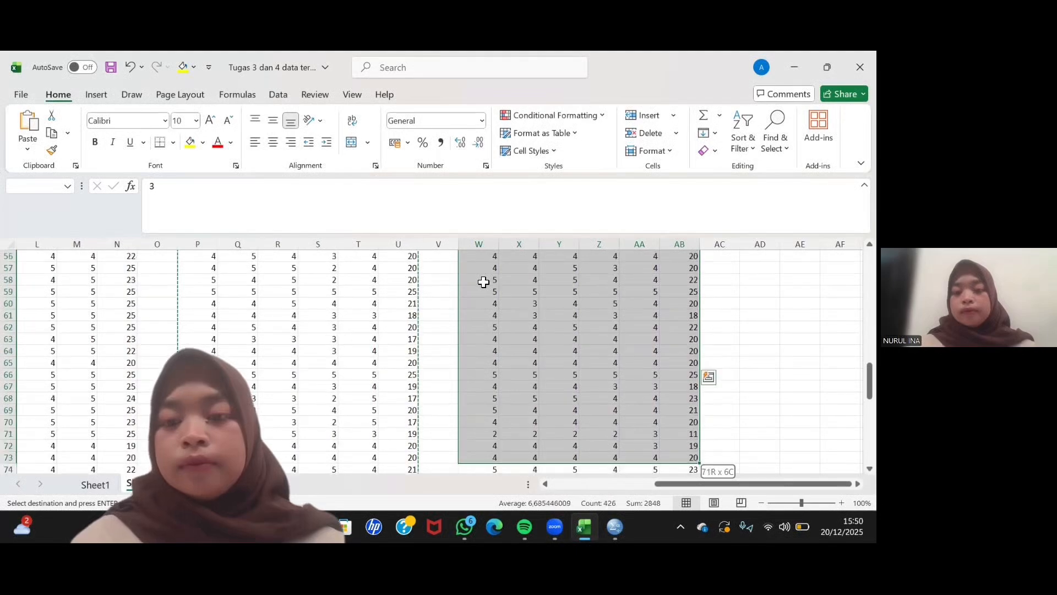
key(shift+Down)
key(shift+Down)
key(shift+Down)
key(shift+Down)
key(shift+Down)
key(shift+Down)
key(shift+Down)
key(shift+Down)
key(shift+Down)
key(shift+Down)
key(shift+Down)
key(shift+Down)
key(shift+Down)
key(shift+Down)
key(shift+Down)
key(shift+Down)
key(shift+Down)
key(shift+Down)
key(shift+Down)
key(shift+Down)
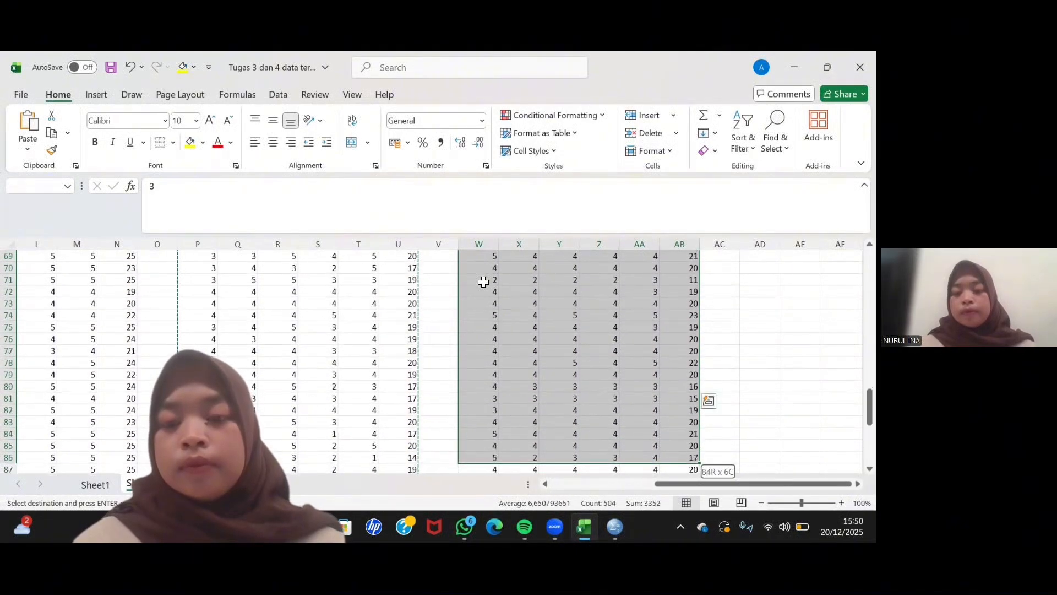
key(shift+Down)
key(shift+Down)
key(shift+Down)
key(shift+Down)
key(shift+Down)
key(shift+Down)
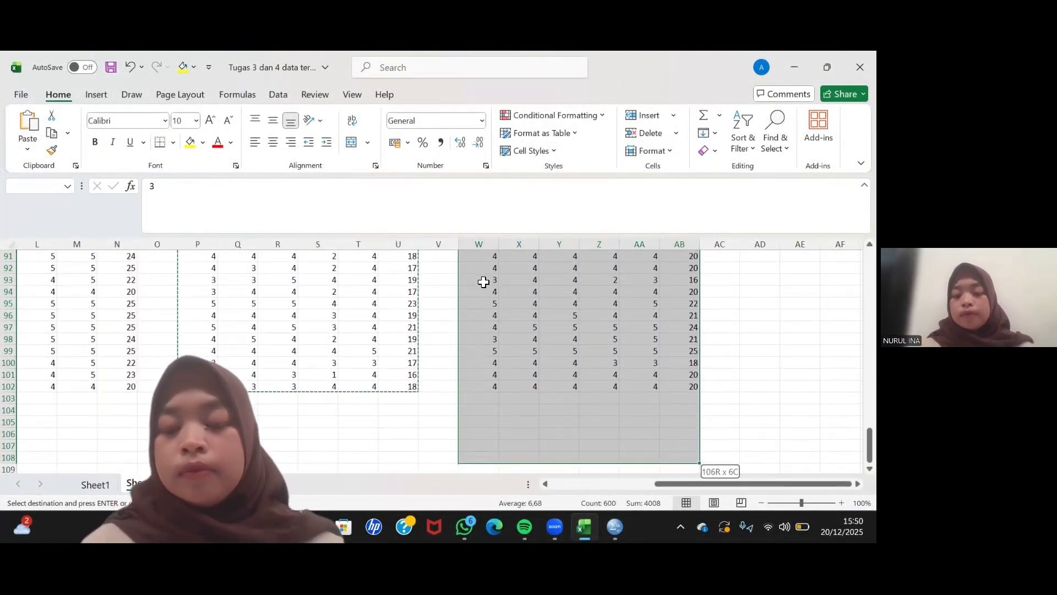
key(shift+Up)
key(shift+Up)
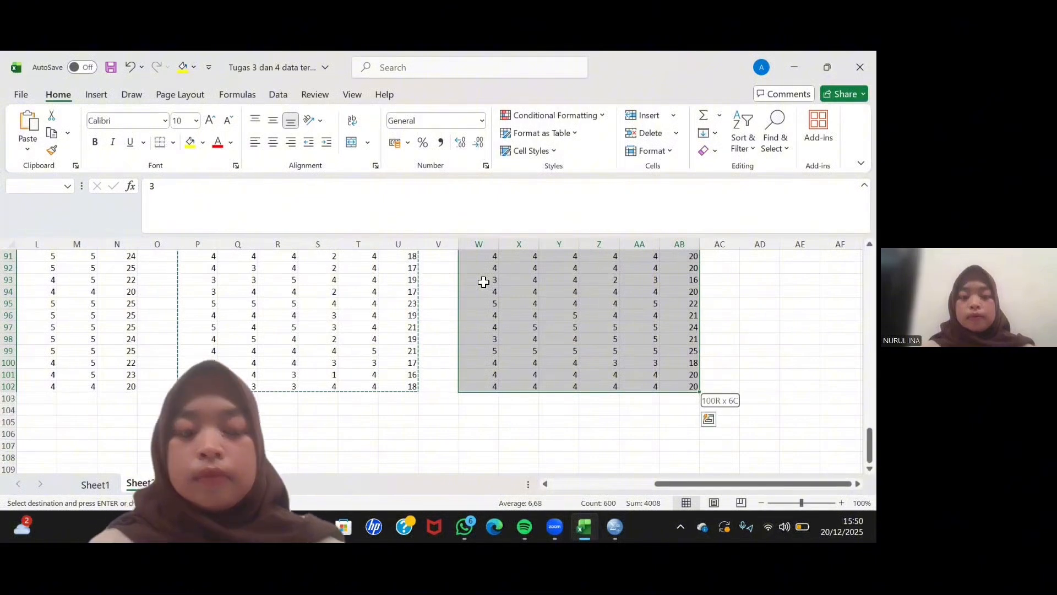
key(ctrl+c)
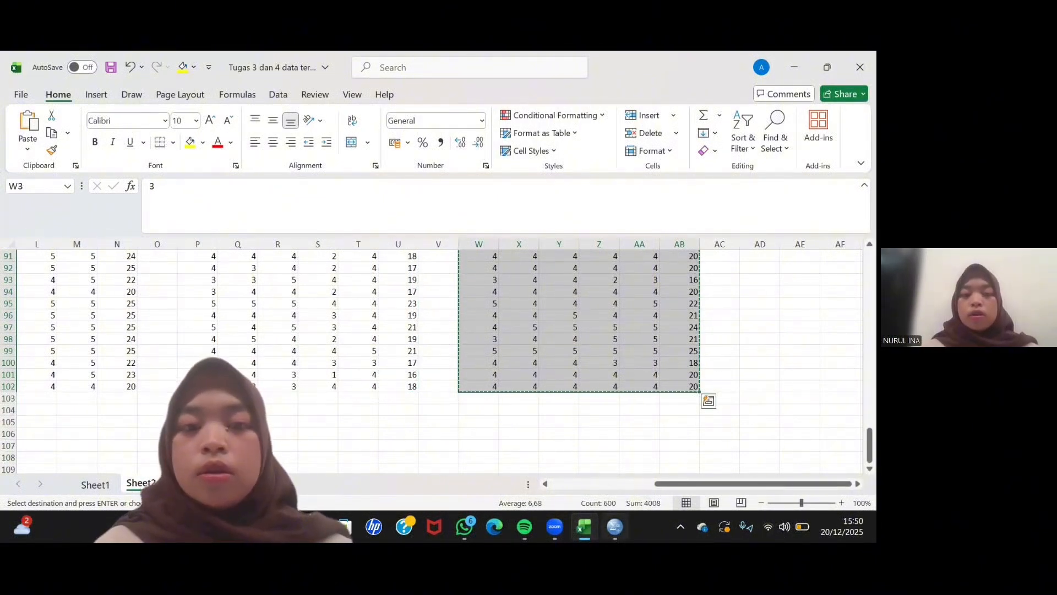
- Return to SPSS and paste the copied Y values starting at case 1 of Y1
key(alt+Tab)
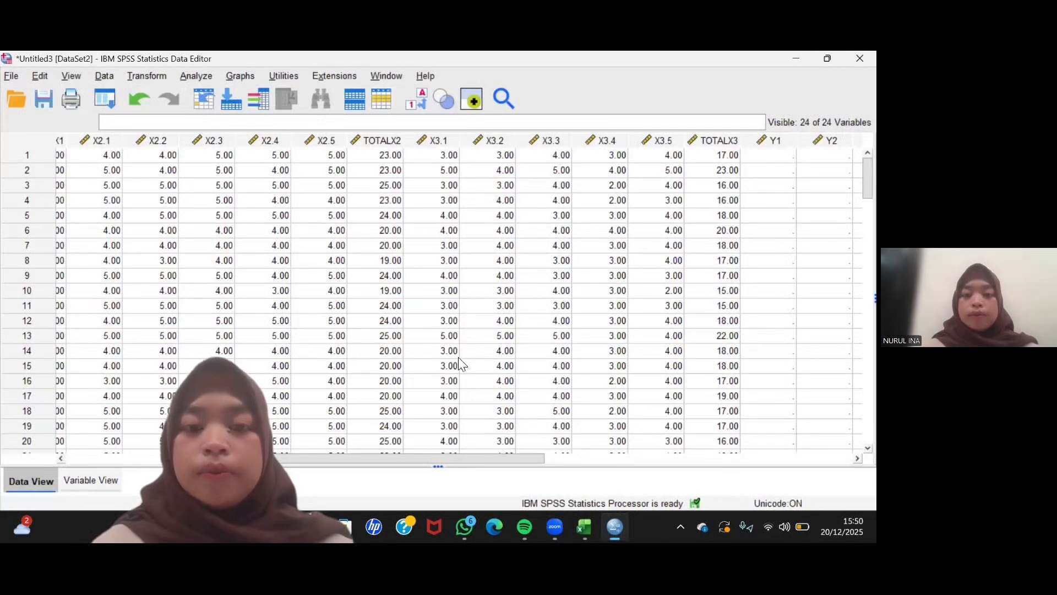
drag(420, 455, 550, 459)
click(465, 157)
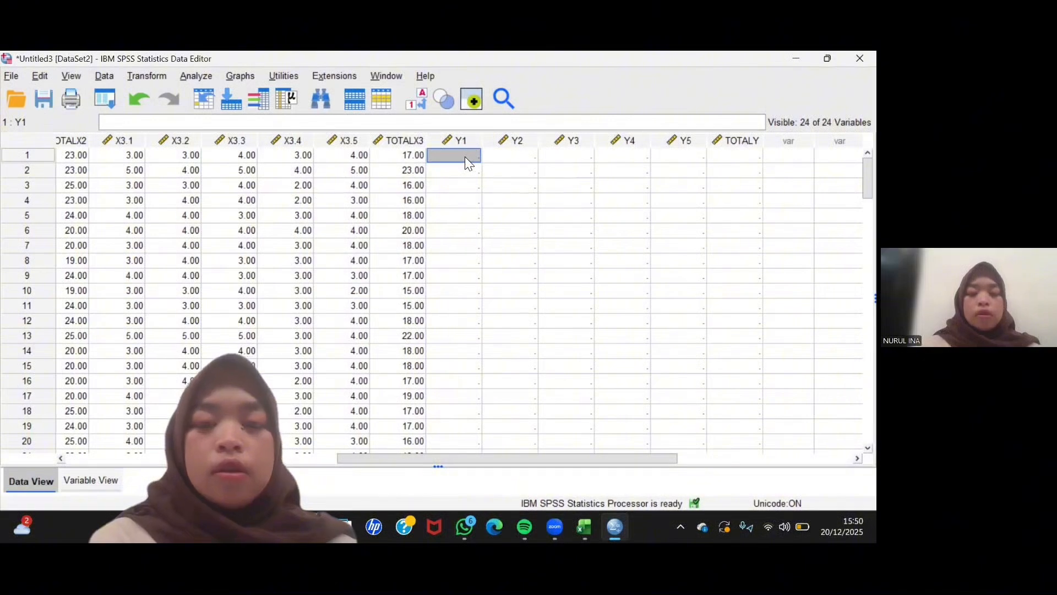
key(ctrl+v)
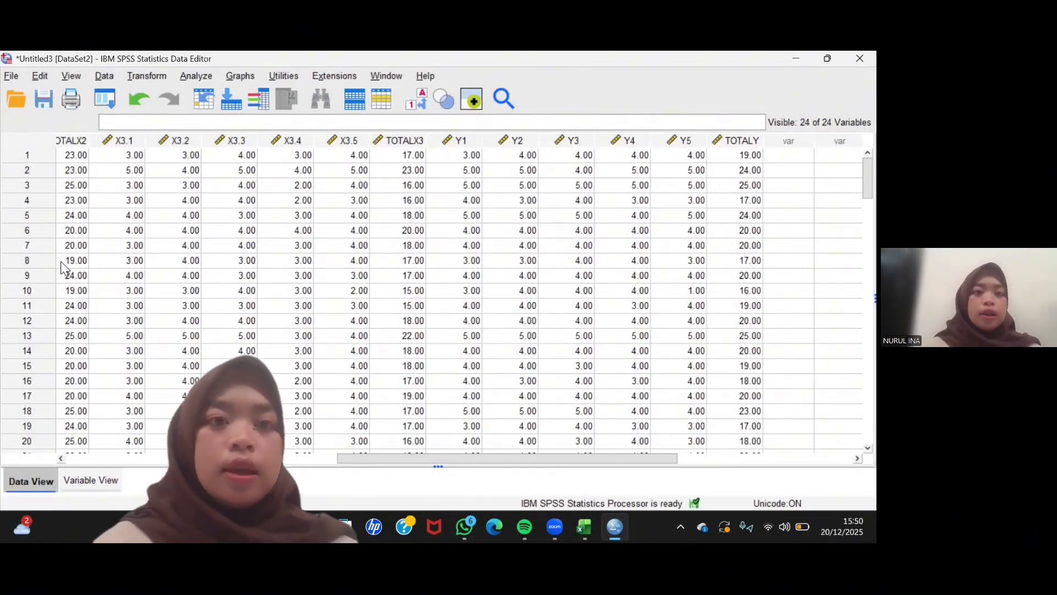
- Start a Reliability Analysis and add X1.1 to X1.5 and the MOTIVASI BISNIS total as its items
click(184, 77)
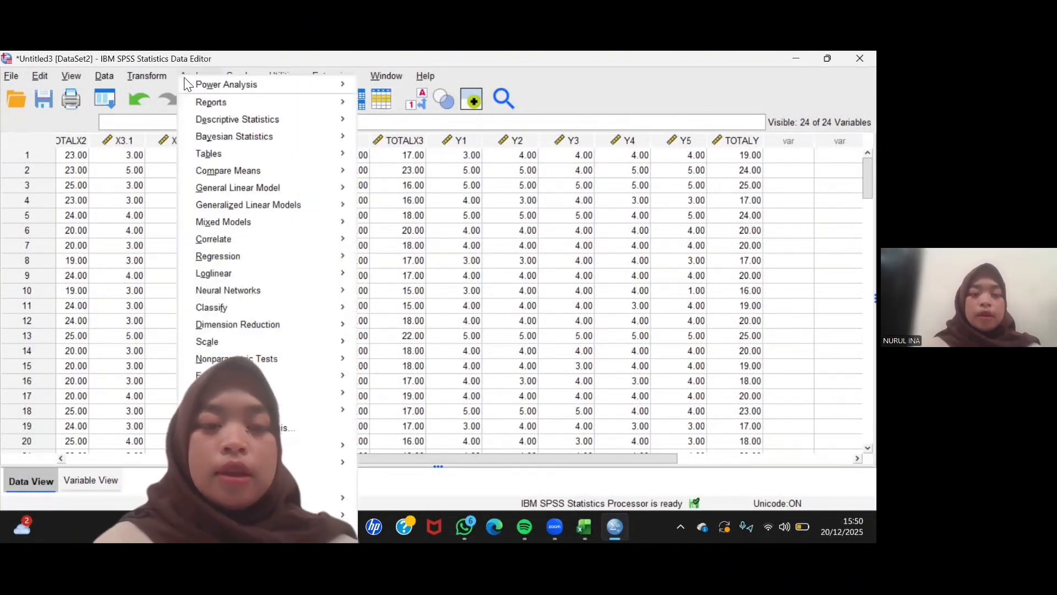
mouse_move(212, 246)
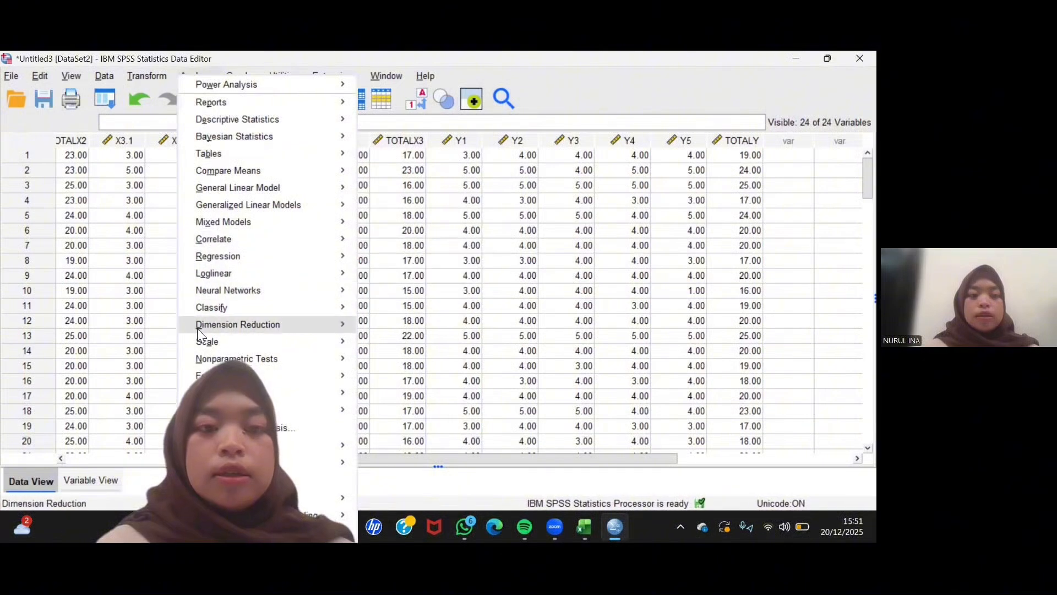
mouse_move(201, 342)
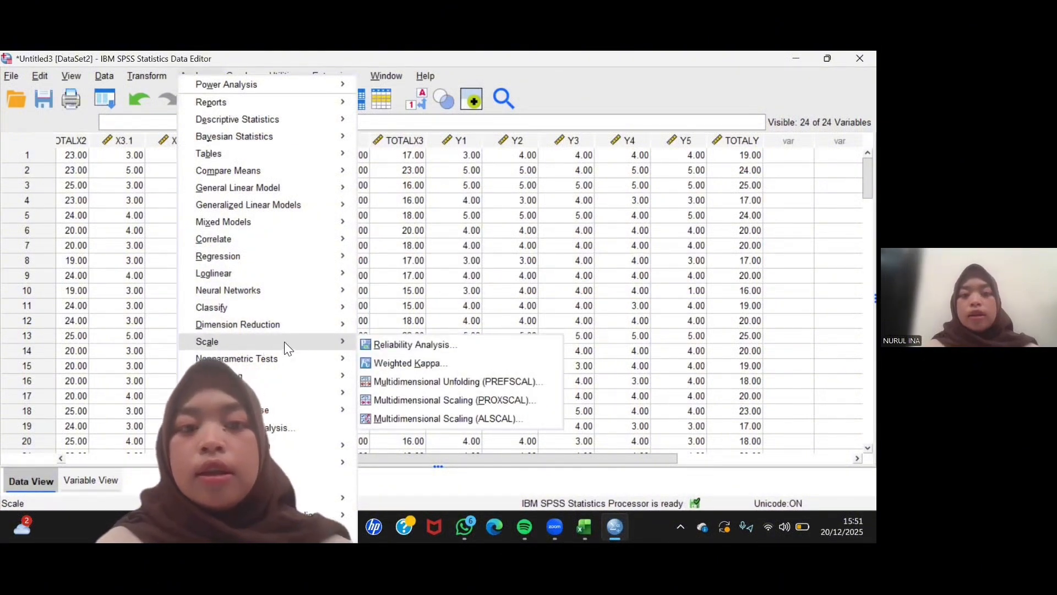
click(394, 345)
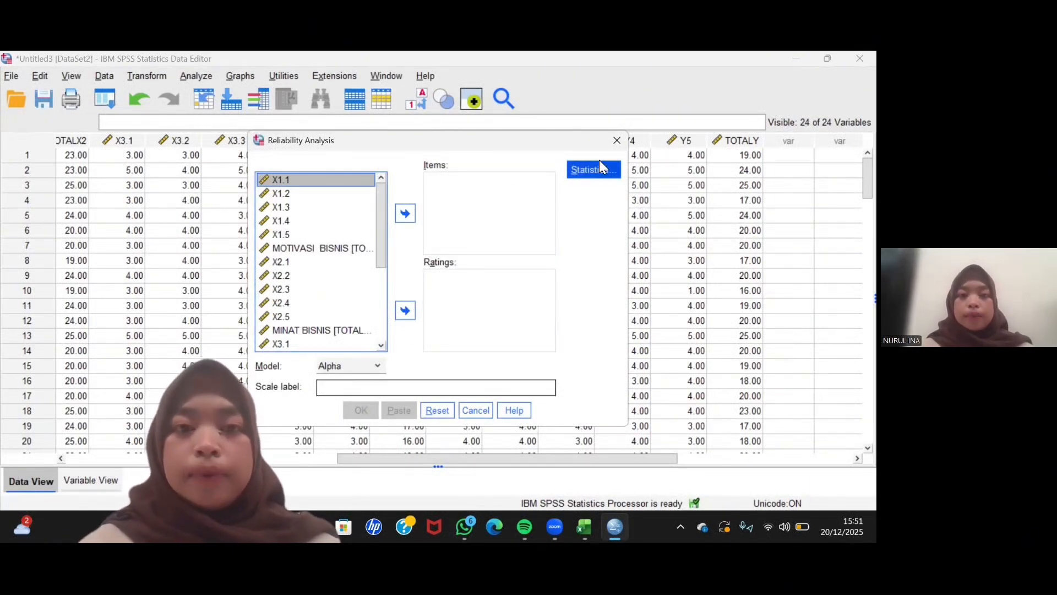
click(433, 241)
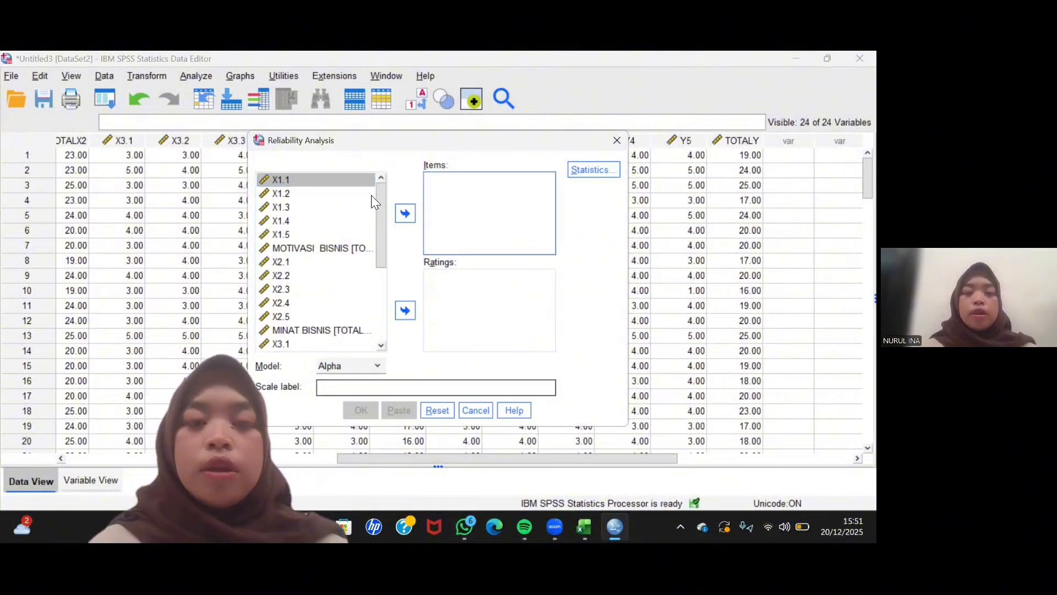
click(284, 182)
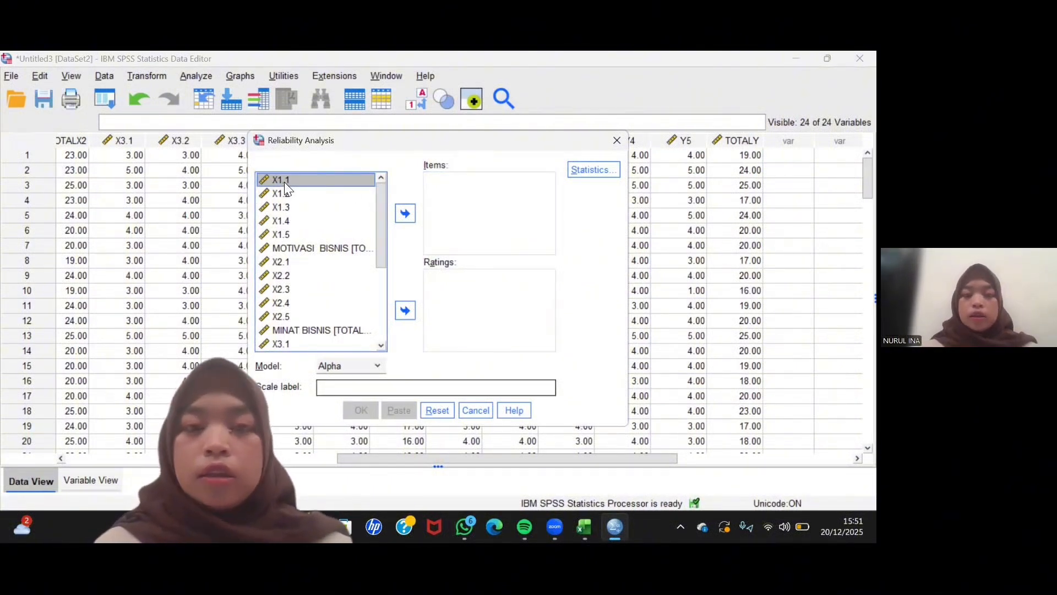
key(shift+Down)
key(shift+Down)
key(shift+Down)
key(shift+Down)
key(shift+Down)
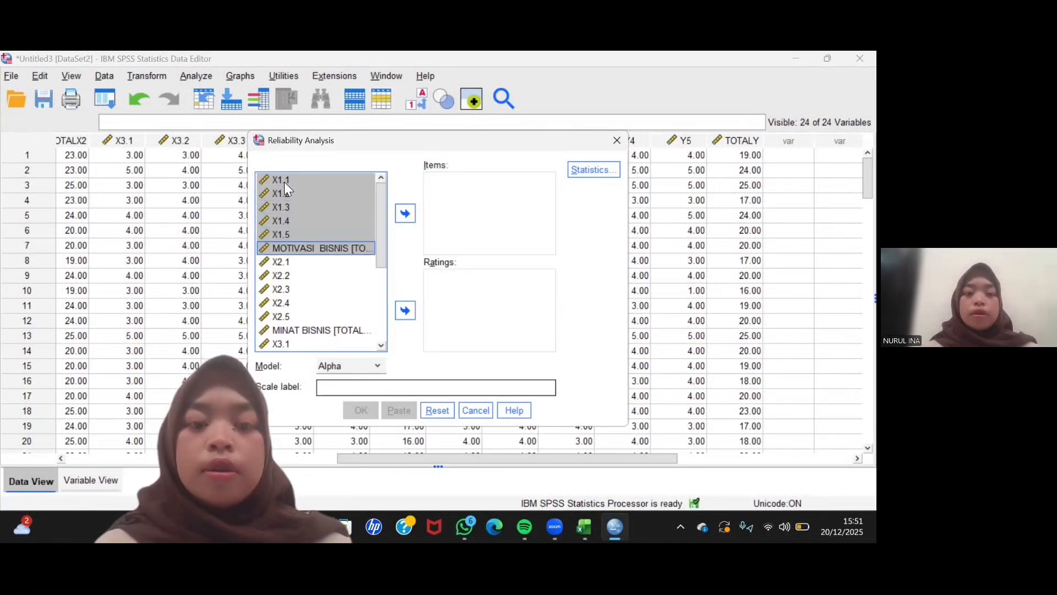
click(407, 213)
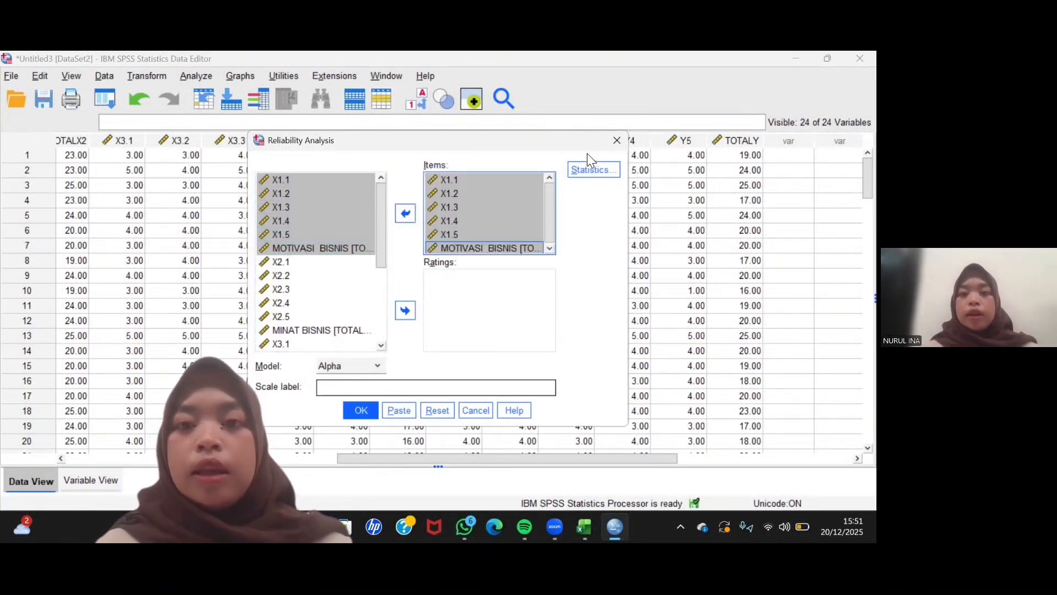
- Enable the Item, Scale and Scale if item deleted descriptives and run the reliability analysis with the Alpha model
click(592, 168)
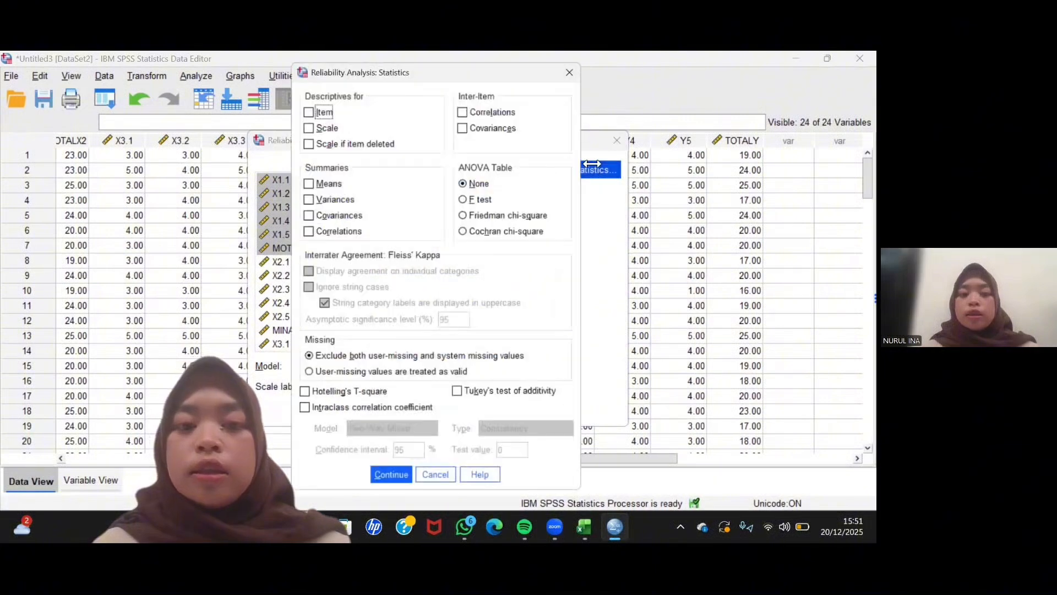
click(450, 134)
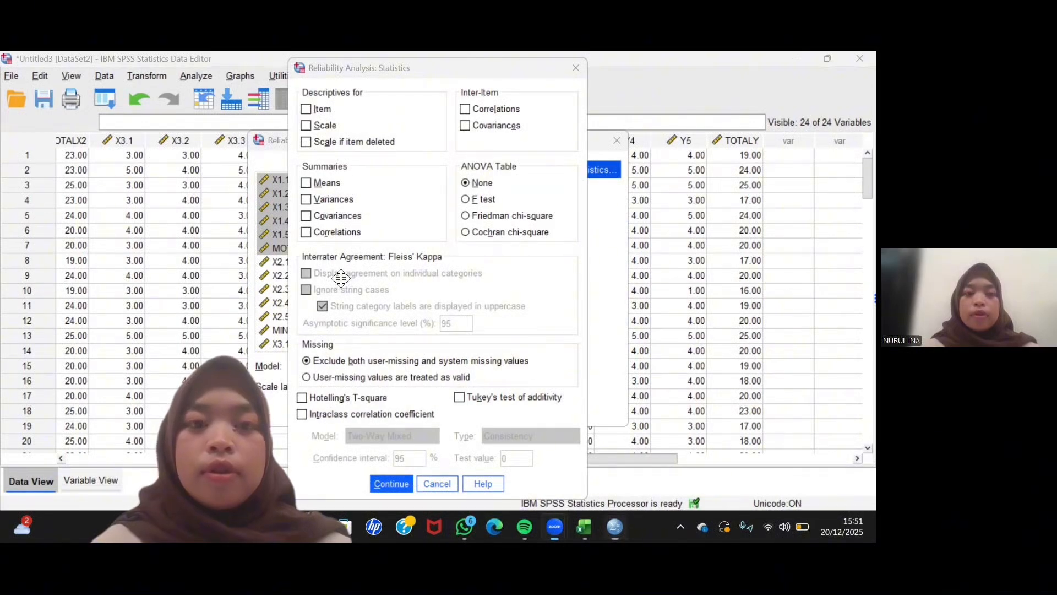
click(307, 110)
click(307, 126)
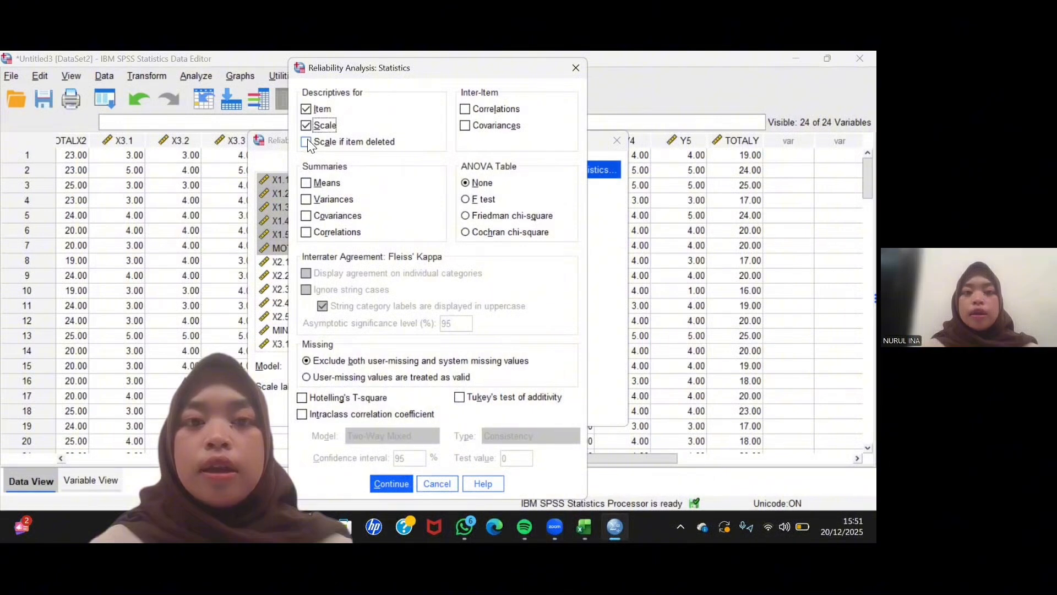
click(307, 143)
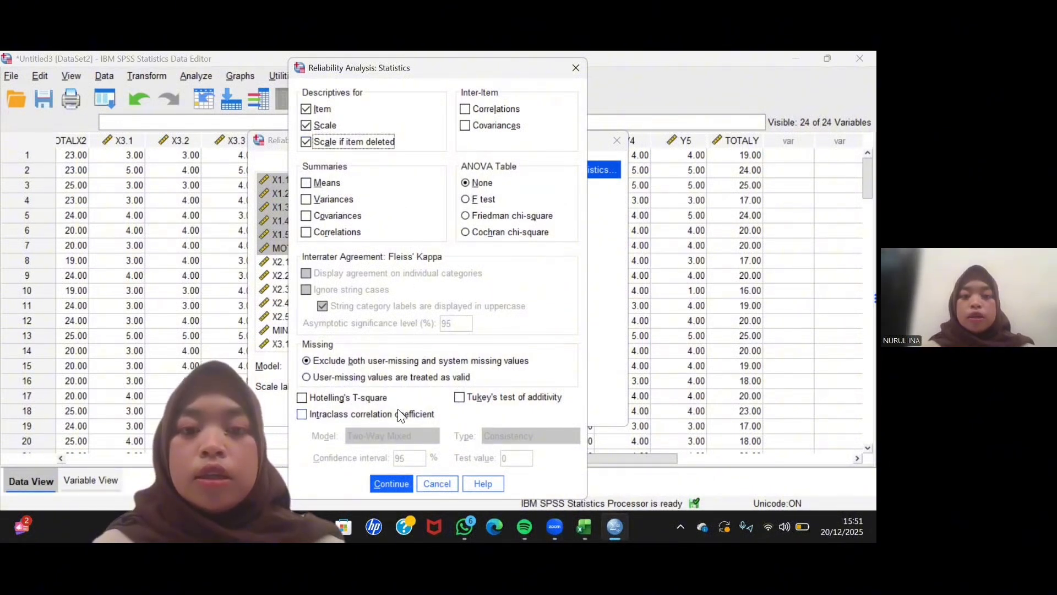
click(394, 482)
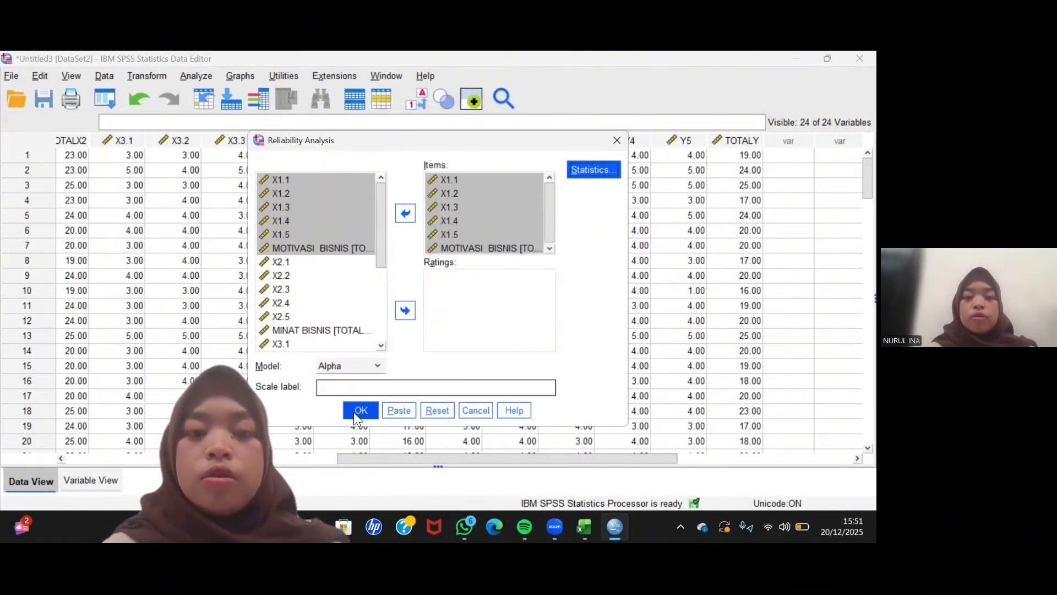
click(361, 410)
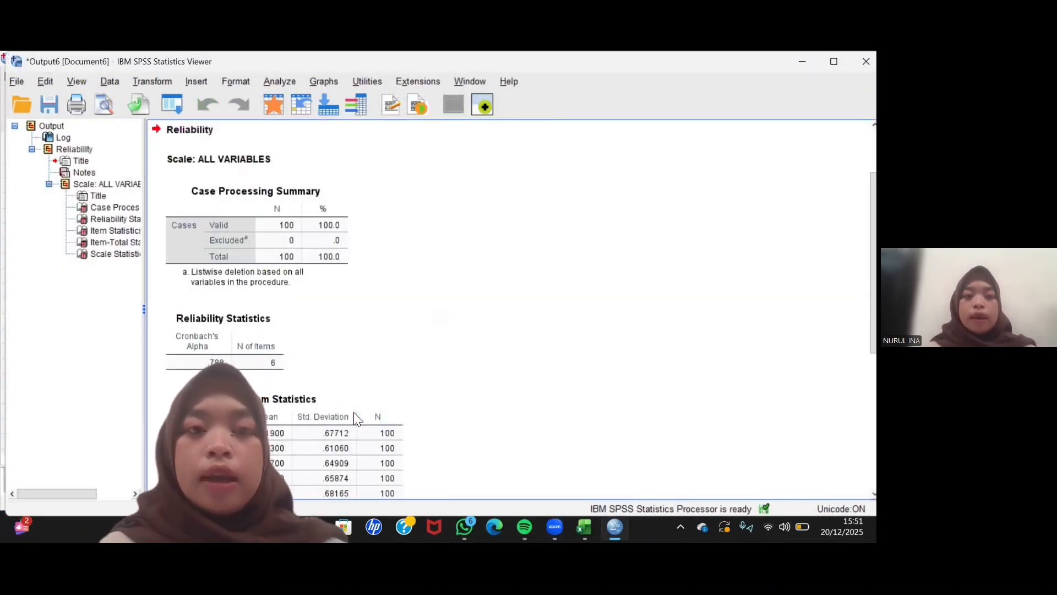
- Examine the reliability output for the X1 items, from the case processing summary to the Item-Total Statistics and Scale Statistics tables
click(326, 287)
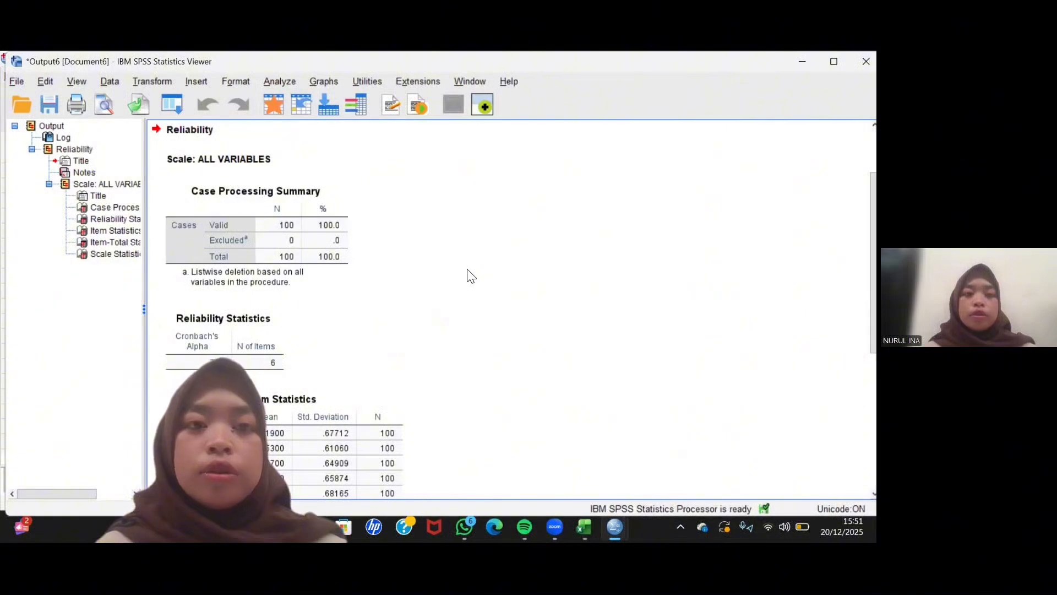
scroll(467, 274, down, 5)
scroll(468, 274, up, 7)
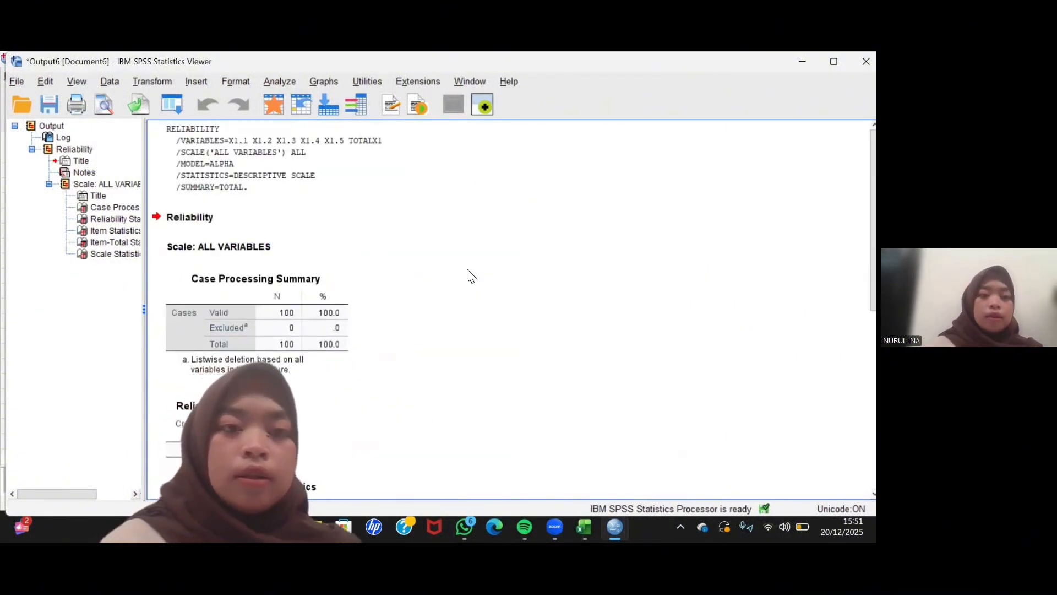
scroll(468, 274, down, 1)
scroll(468, 274, down, 5)
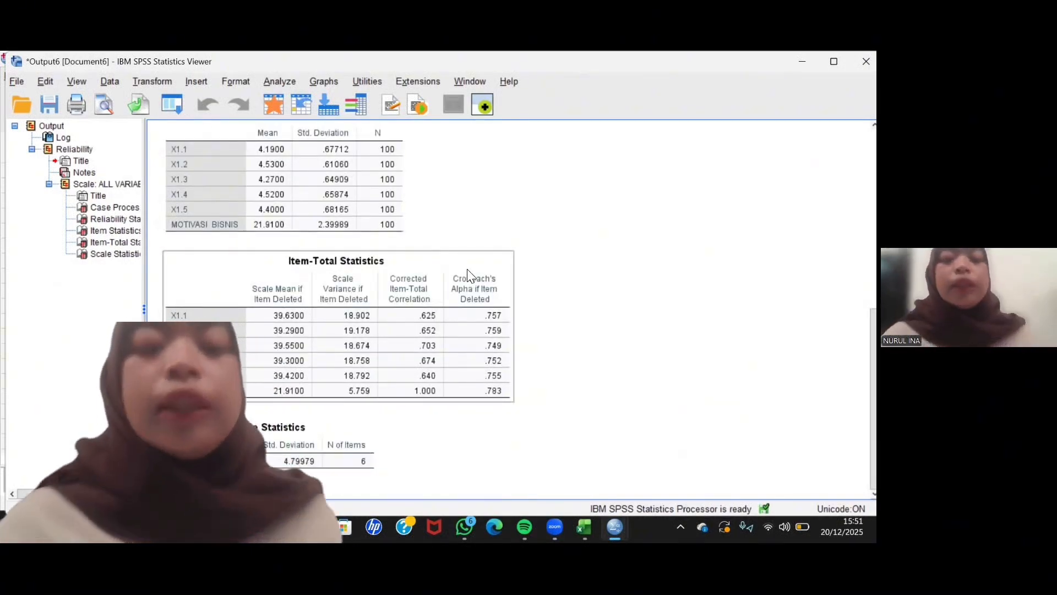
scroll(469, 275, up, 6)
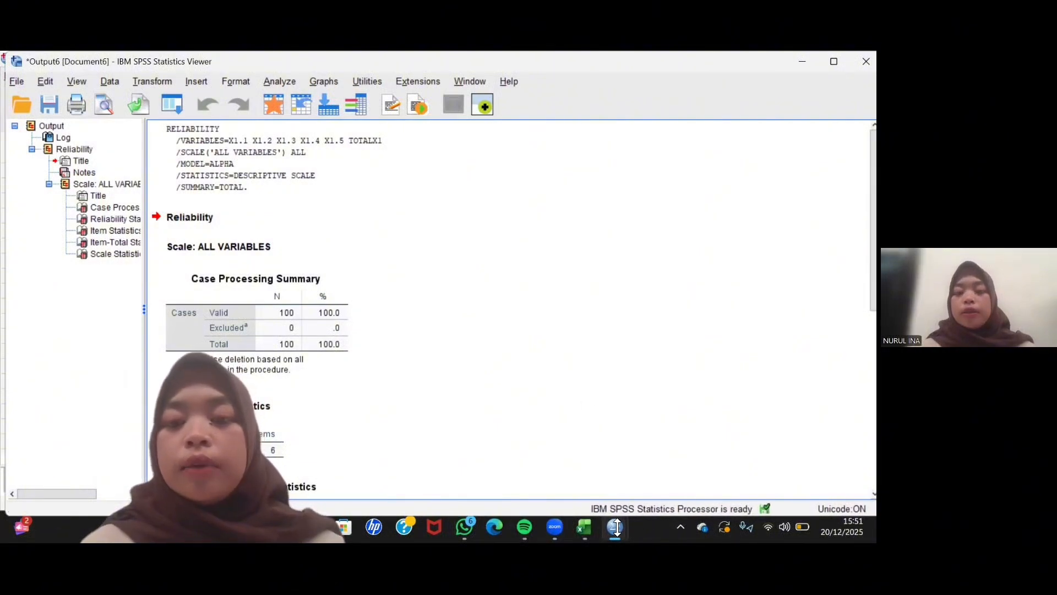
- Run a two-tailed Pearson bivariate correlation on X1.1 to X1.5 and the MOTIVASI BISNIS total from the data set
mouse_move(616, 527)
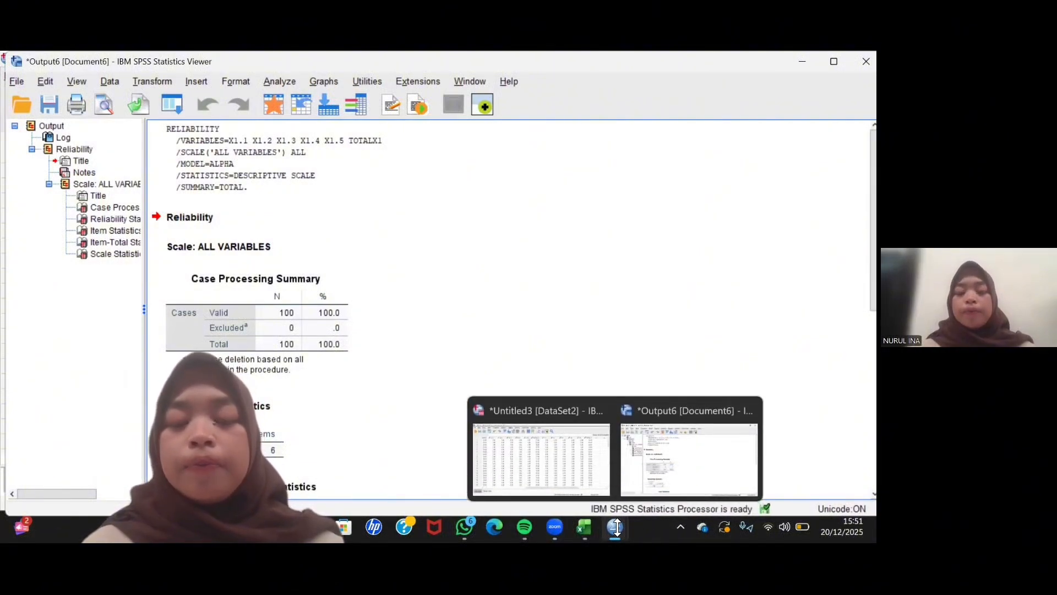
click(573, 449)
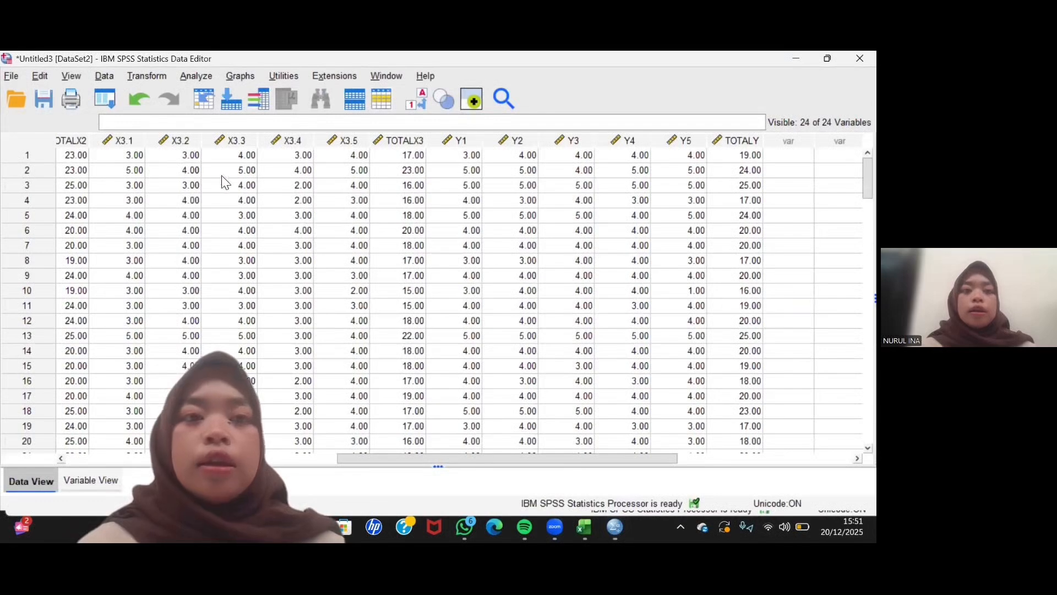
click(199, 73)
mouse_move(219, 124)
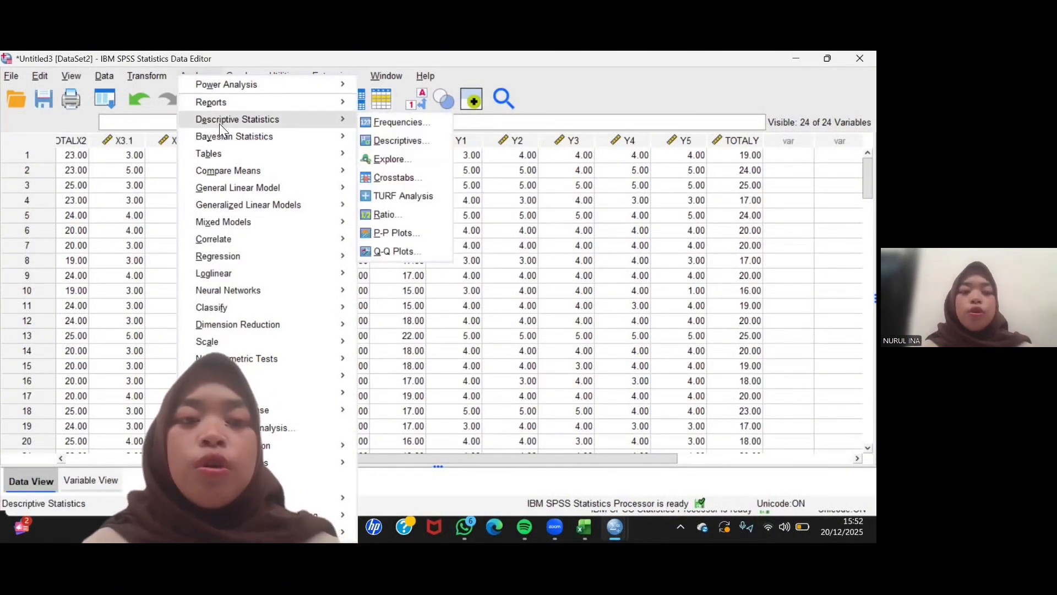
mouse_move(225, 241)
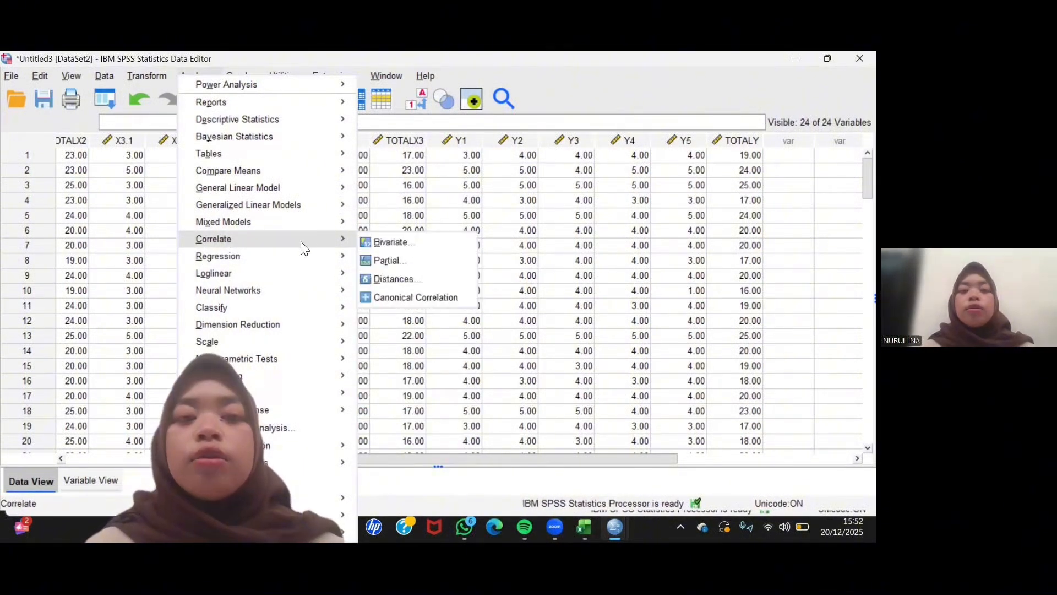
click(418, 241)
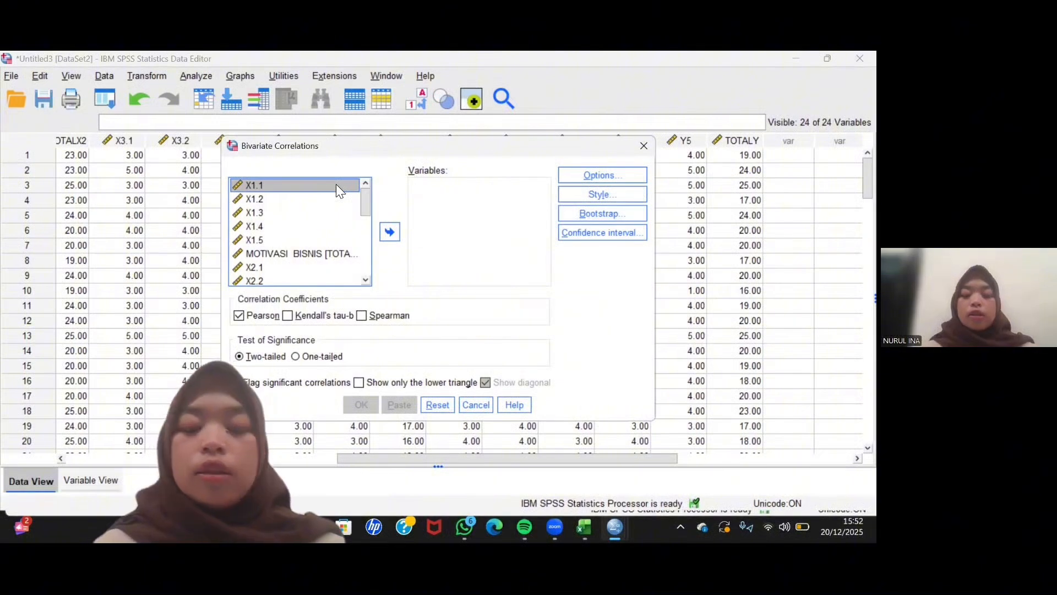
key(shift+Down)
key(shift+Down)
key(shift+Down)
key(shift+Down)
key(shift+Down)
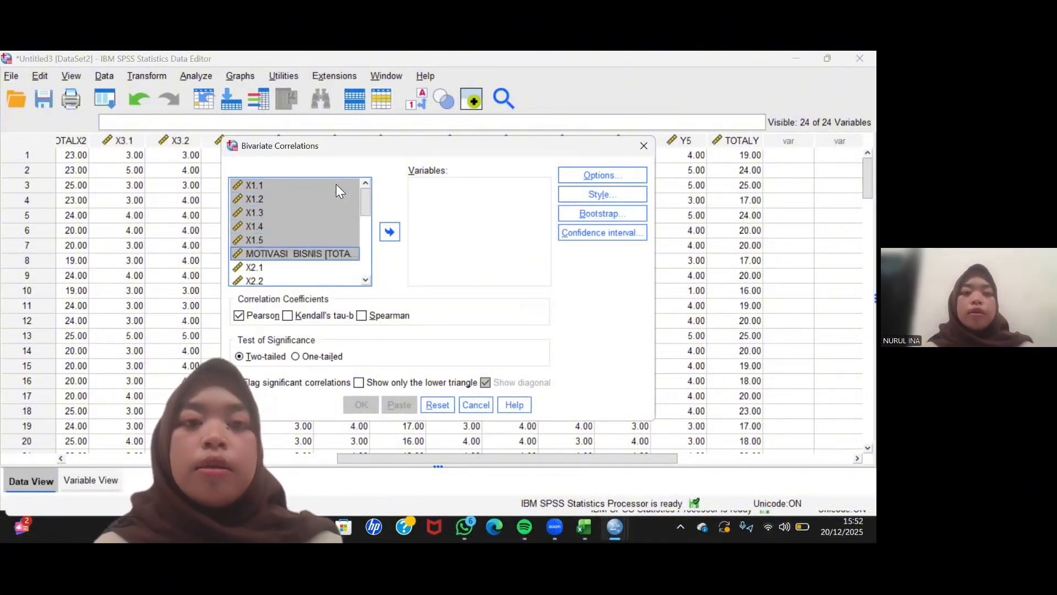
click(391, 234)
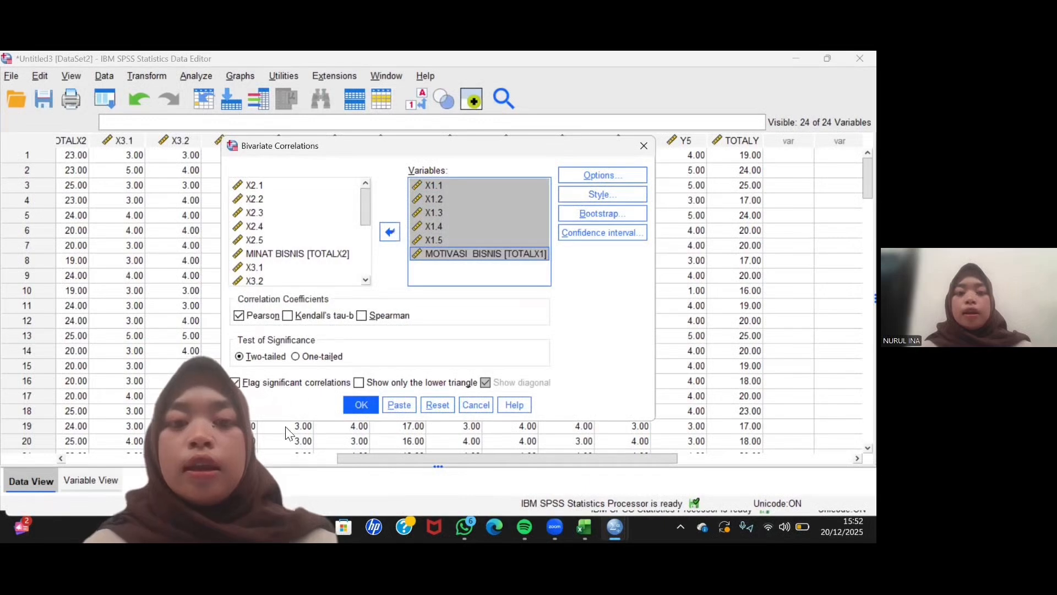
click(363, 405)
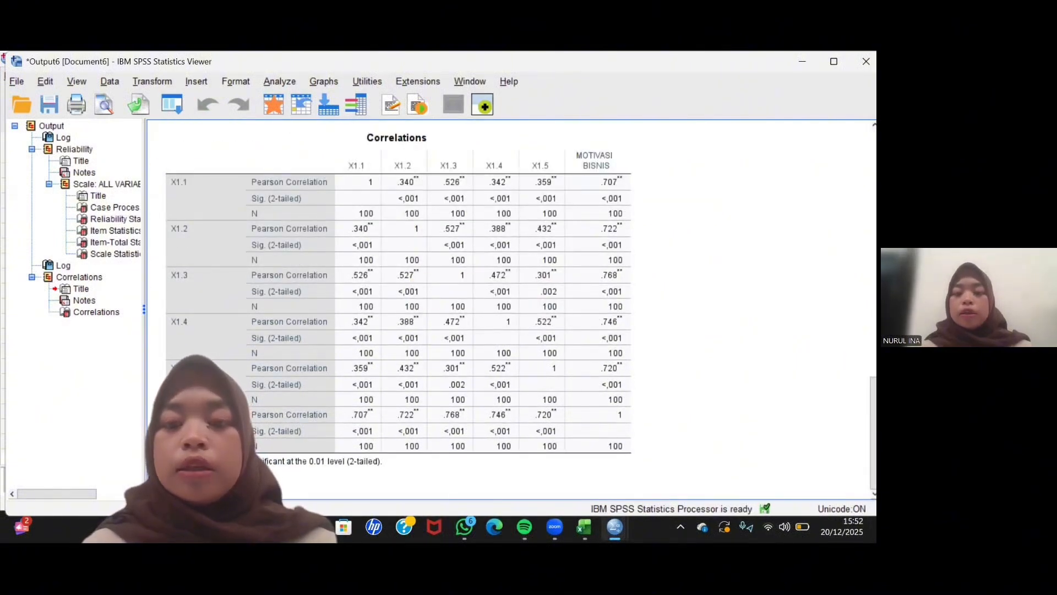
- Return to the data set and start a Linear Regression with Rencana Bisnis [TOTALY] as the dependent variable
mouse_move(615, 528)
click(557, 433)
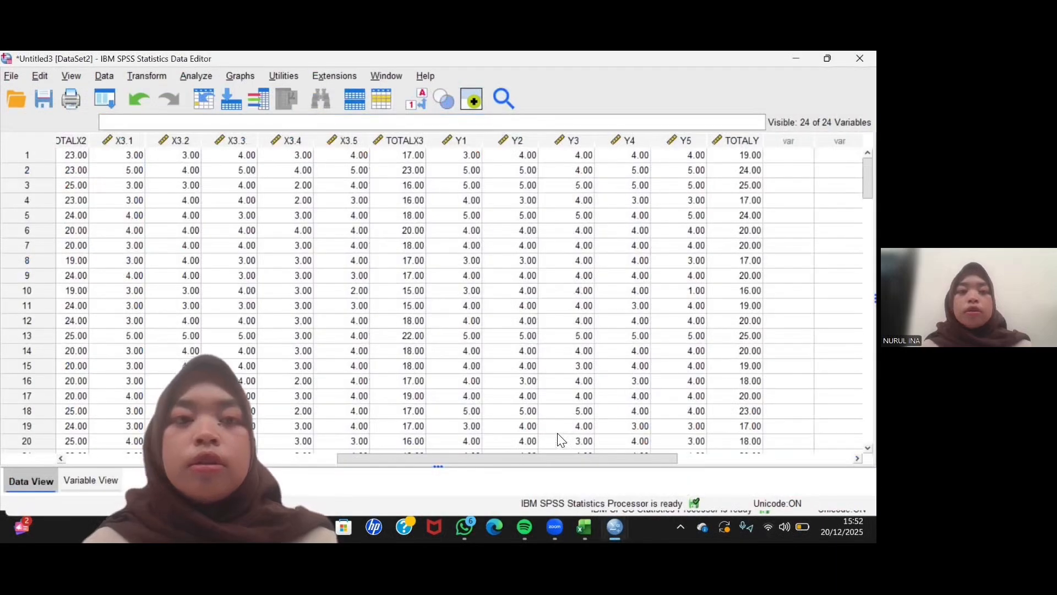
click(190, 78)
mouse_move(272, 159)
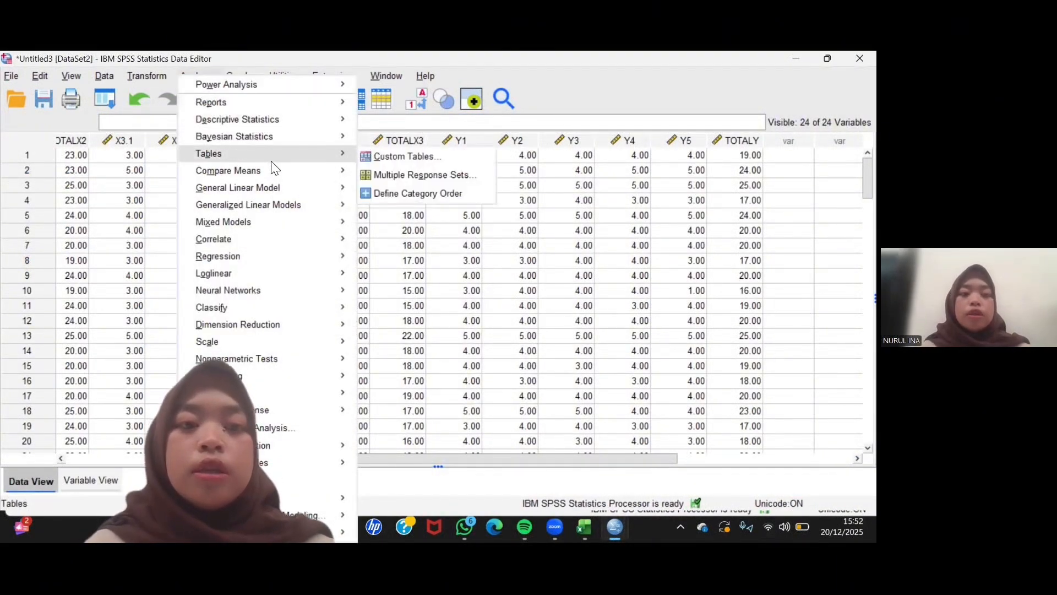
mouse_move(243, 263)
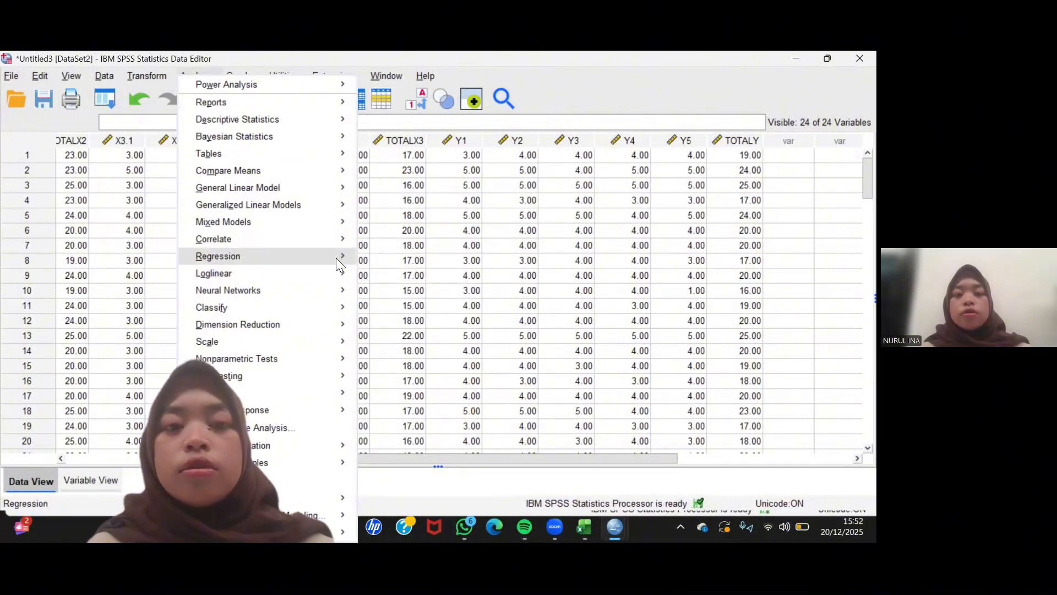
mouse_move(337, 259)
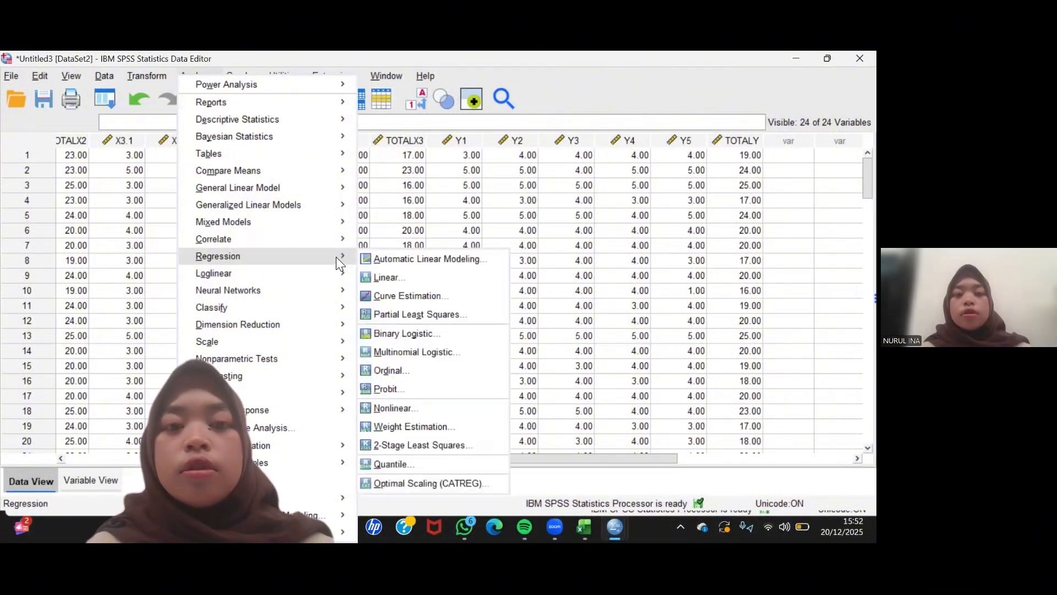
click(396, 276)
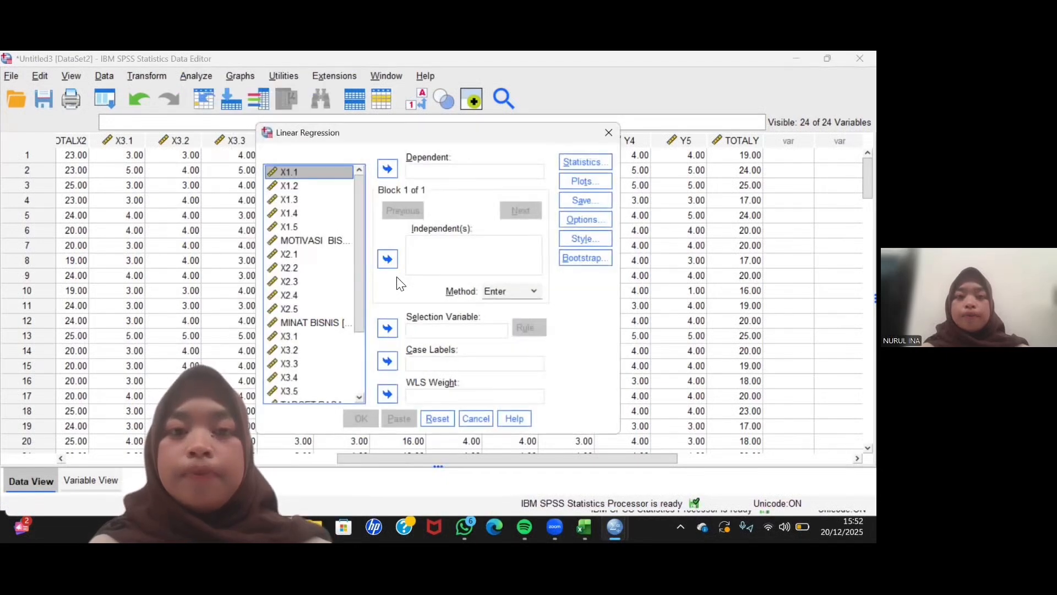
click(451, 173)
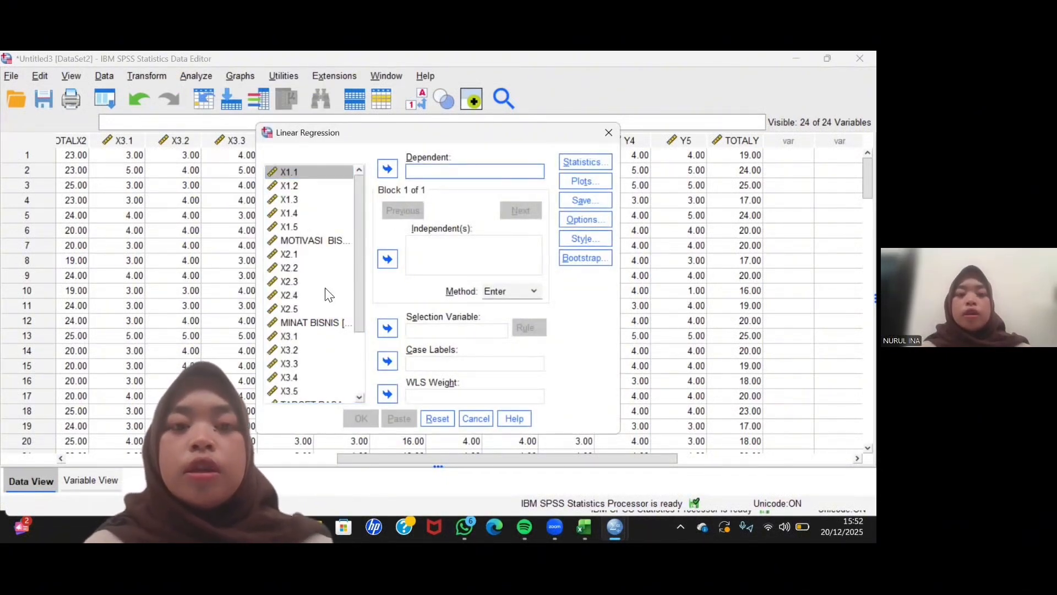
scroll(329, 296, down, 3)
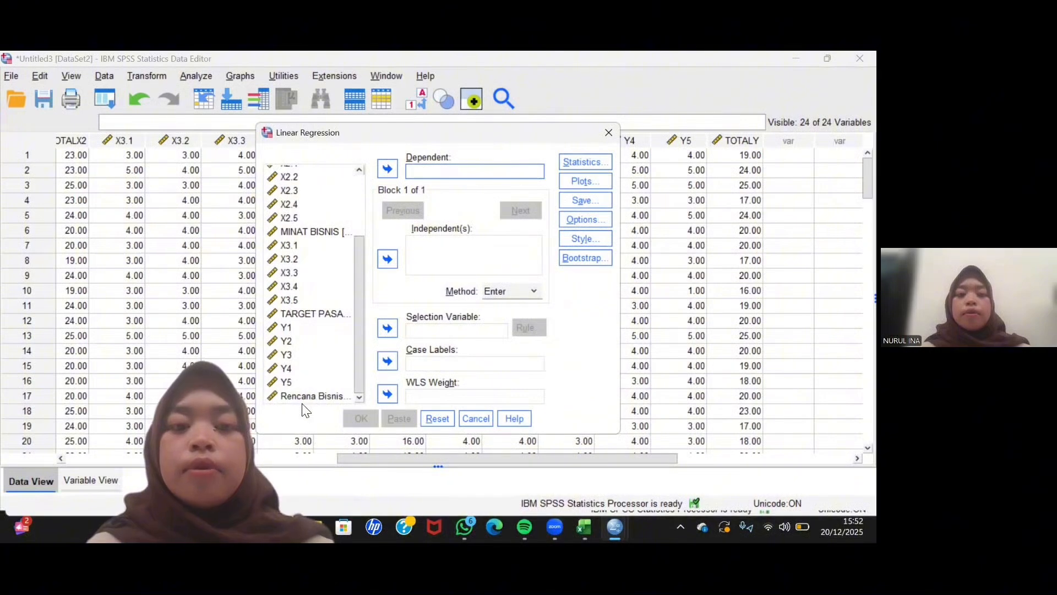
click(304, 396)
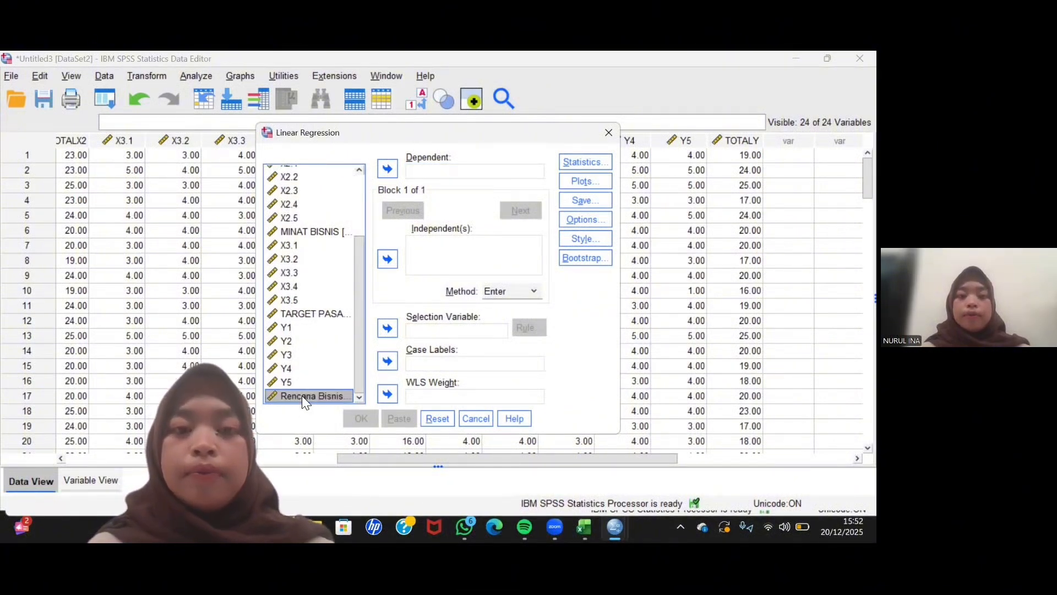
click(388, 169)
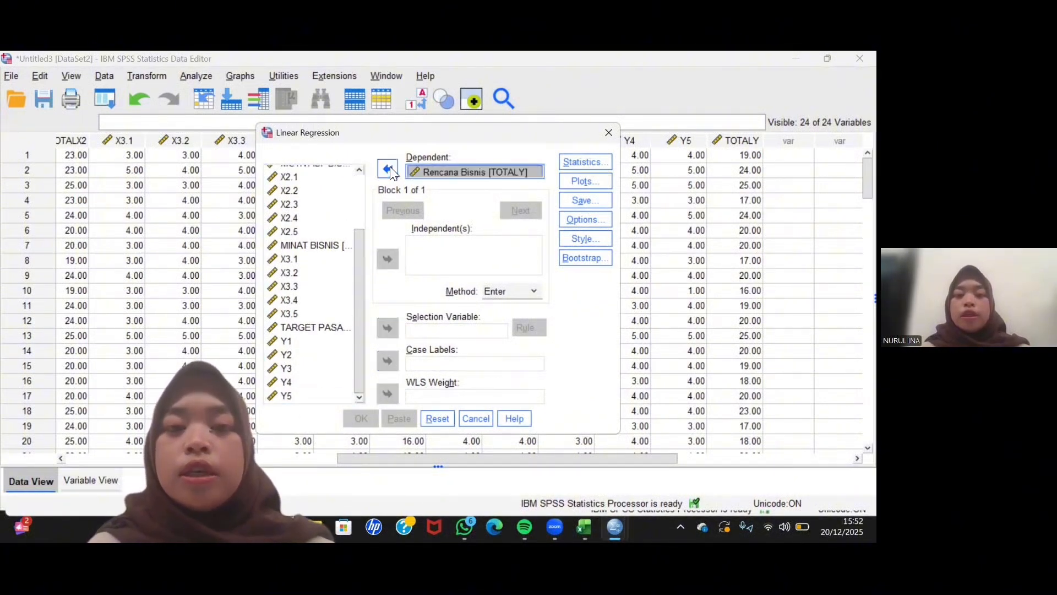
- Add the MOTIVASI BISNIS, MINAT BISNIS and TARGET PASAR totals as the independent variables of the regression
click(435, 258)
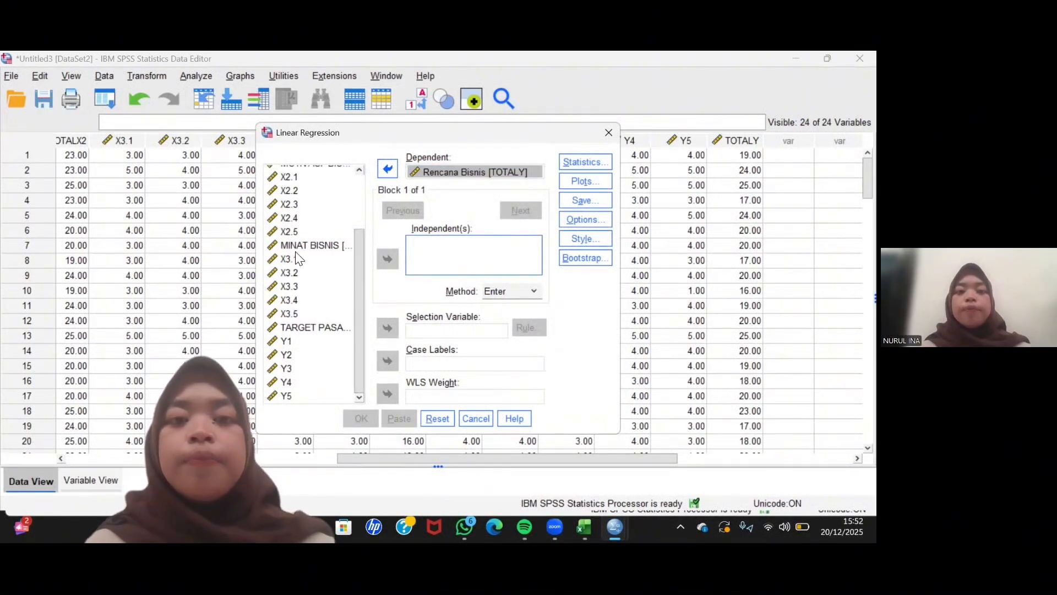
scroll(297, 259, up, 2)
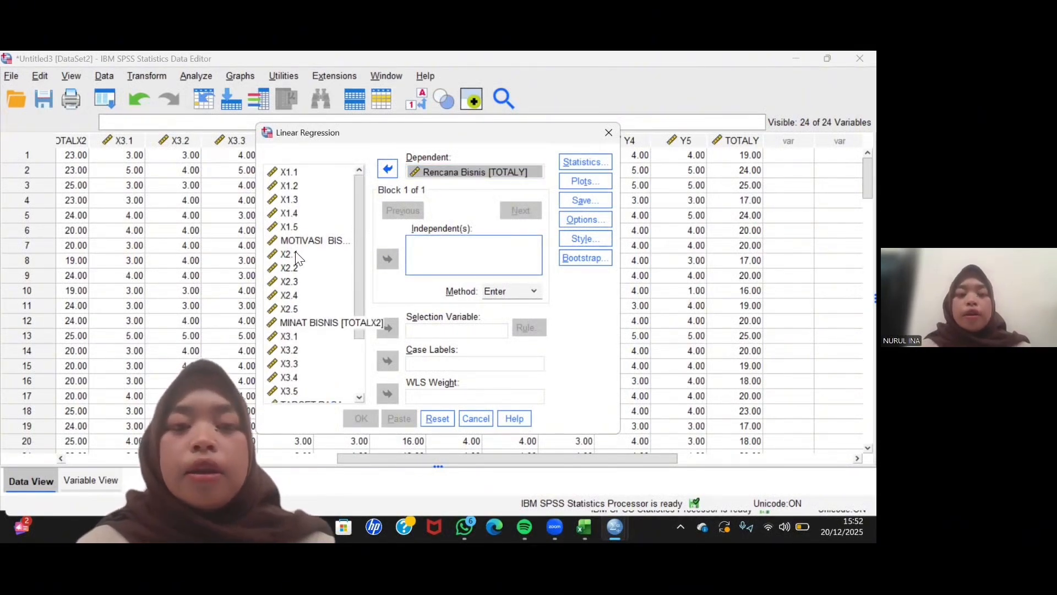
click(318, 248)
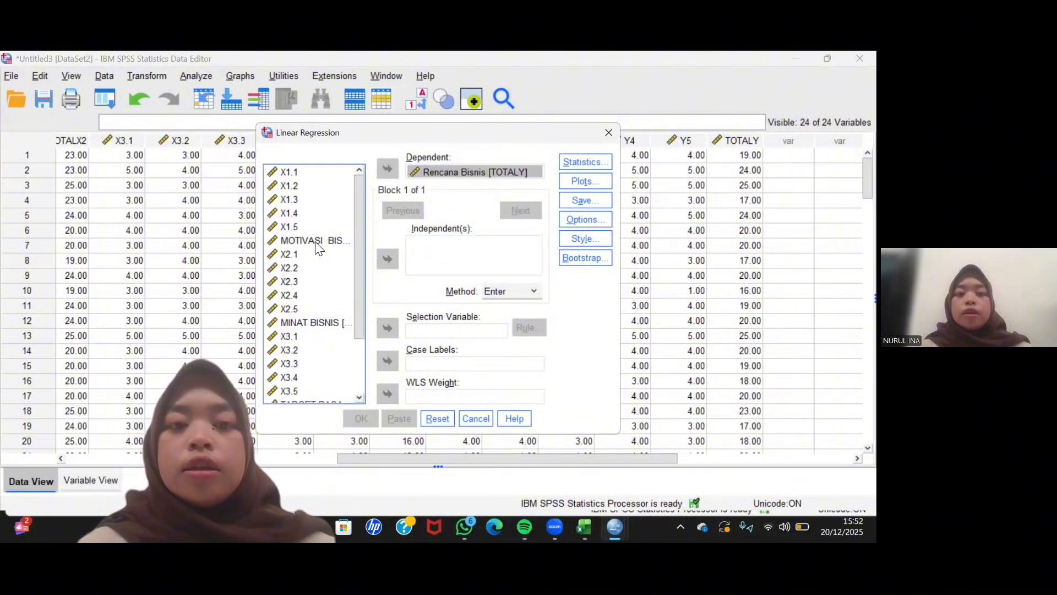
click(318, 242)
click(388, 259)
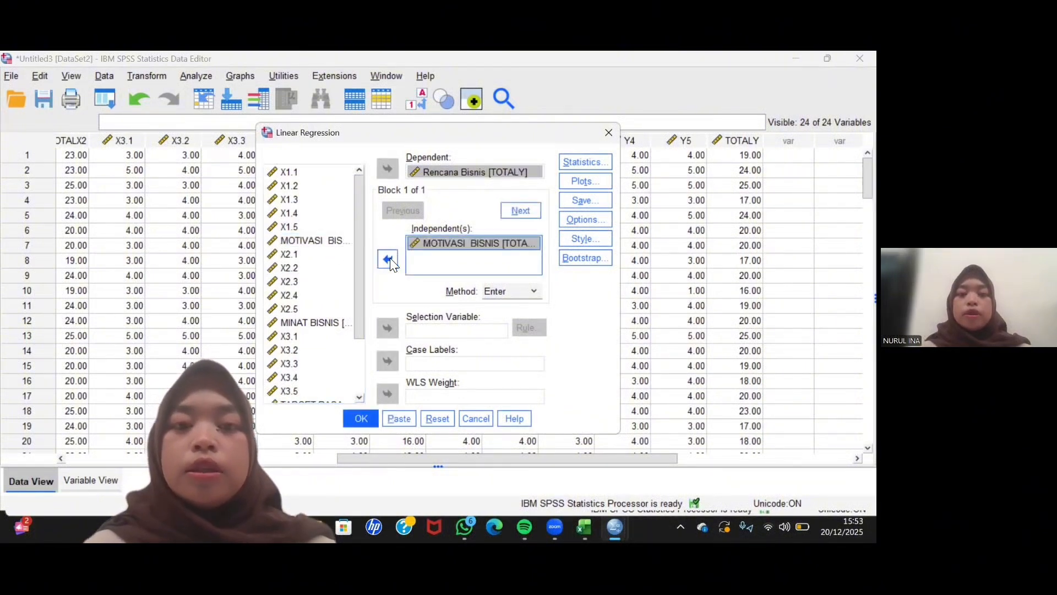
click(323, 322)
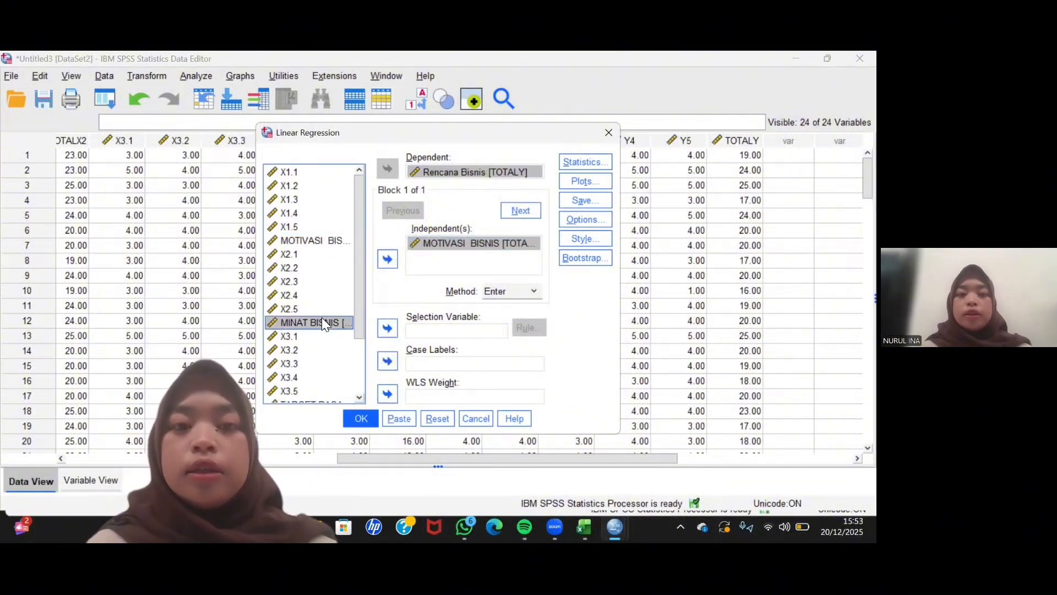
click(388, 259)
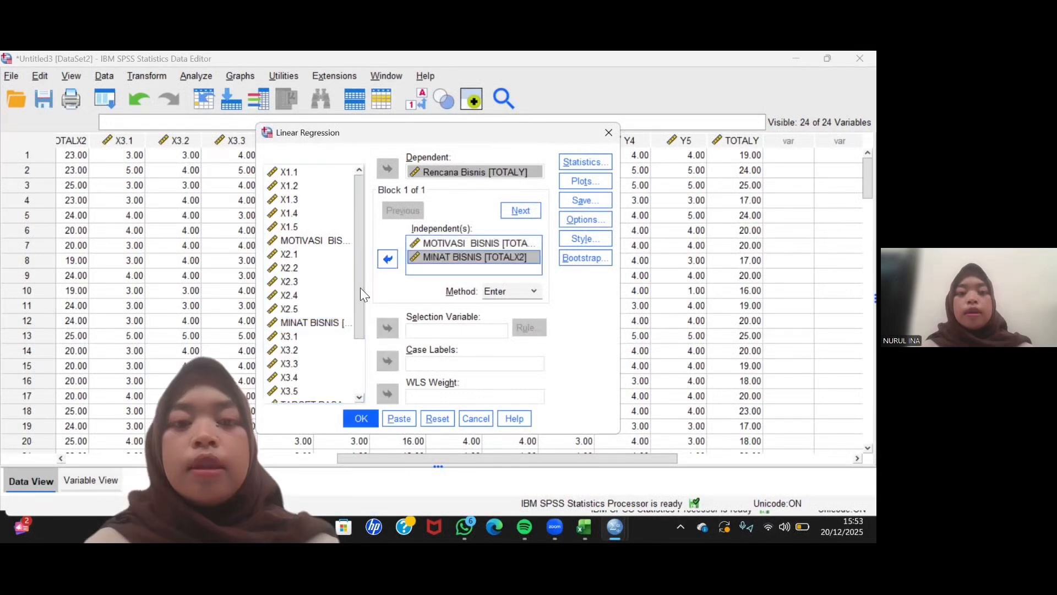
scroll(331, 348, down, 2)
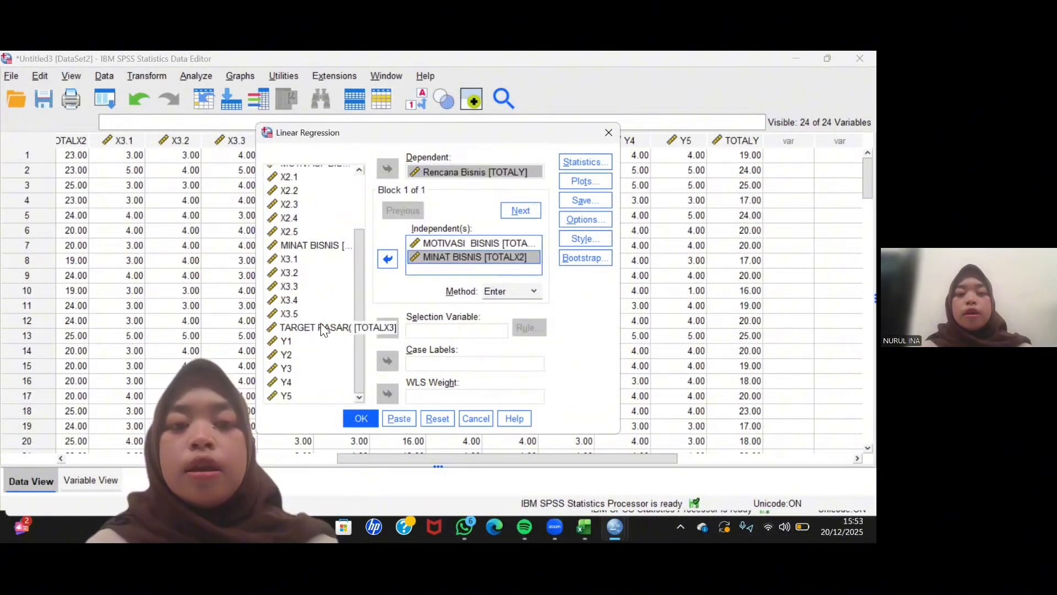
click(322, 327)
click(387, 259)
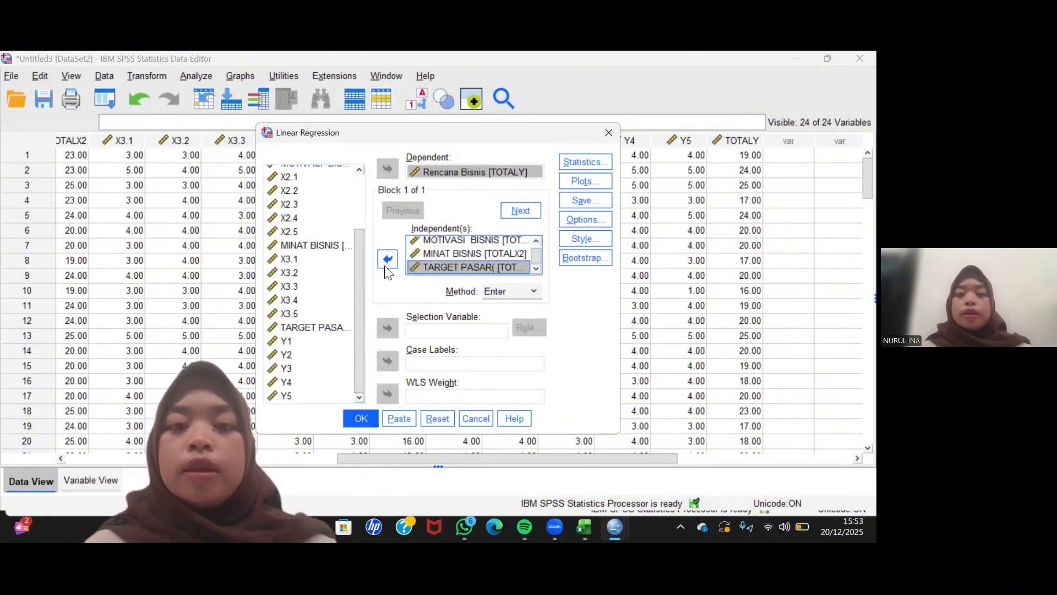
- Run the linear regression with the Enter method and review its Model Summary, ANOVA and Coefficients tables
click(361, 418)
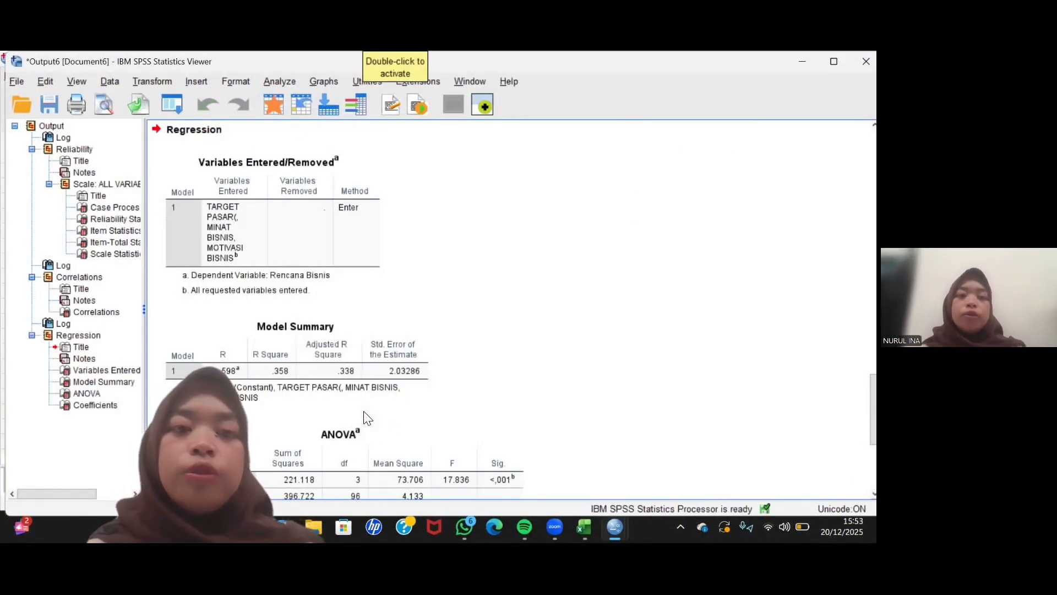
scroll(425, 219, down, 5)
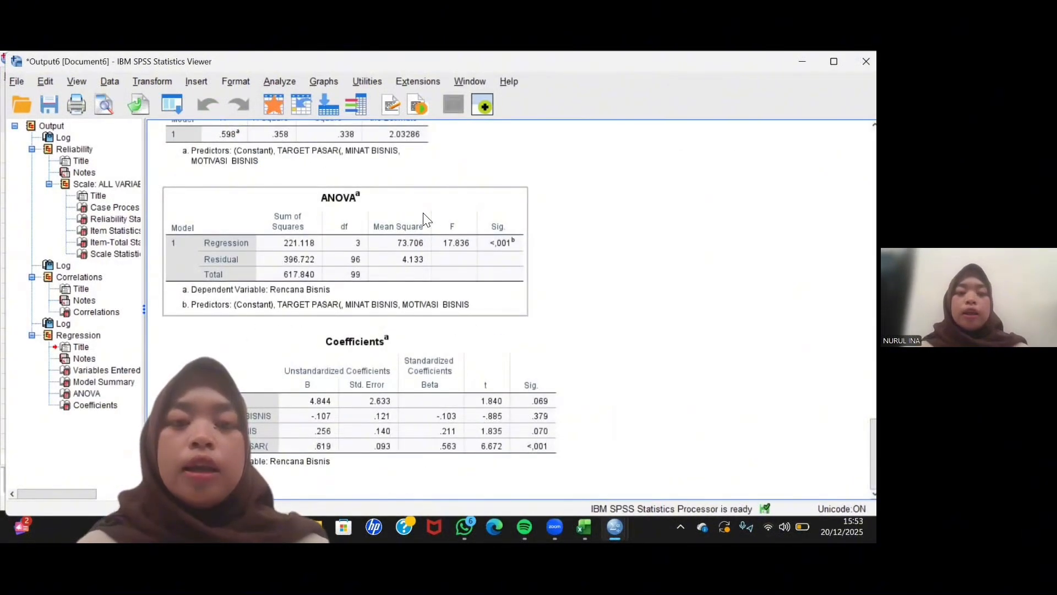
scroll(425, 220, up, 8)
scroll(425, 219, down, 8)
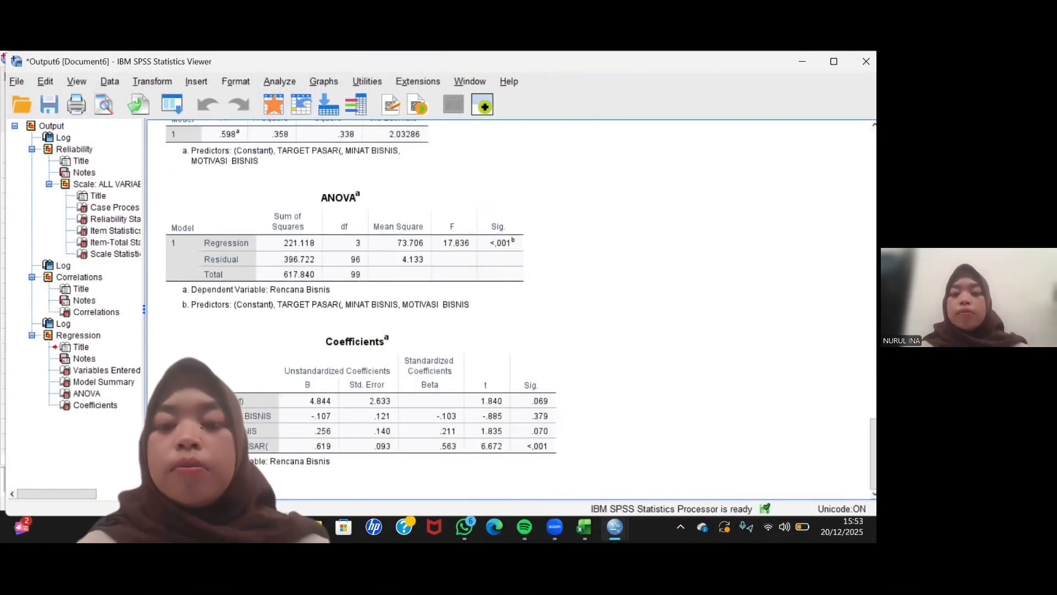
- Start a legacy One-Sample Kolmogorov-Smirnov Test on the data set with X1.1 to X1.5 and the MOTIVASI BISNIS total as test variables
mouse_move(615, 527)
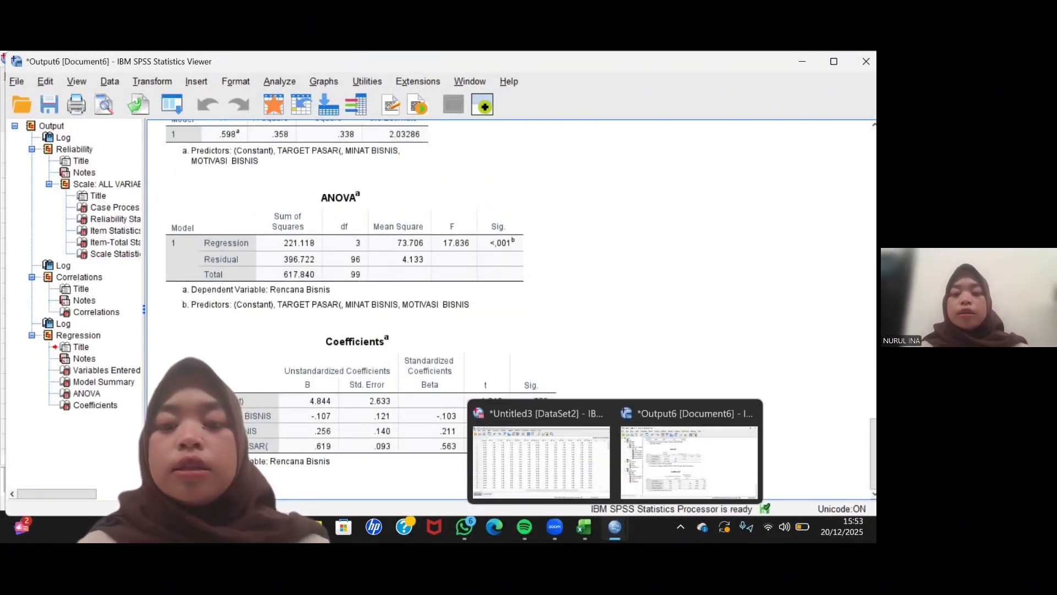
click(579, 470)
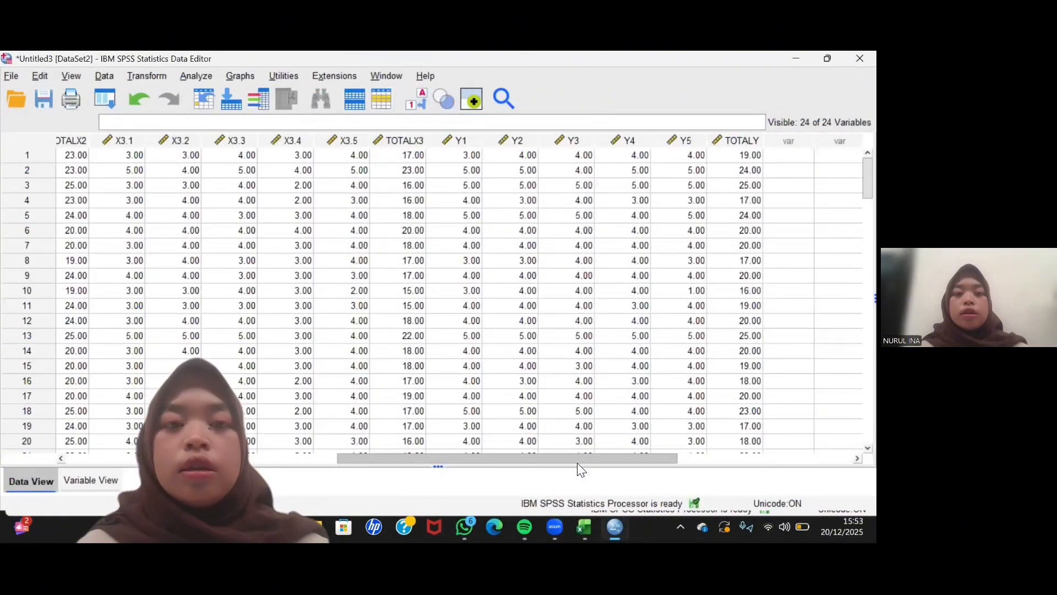
click(199, 75)
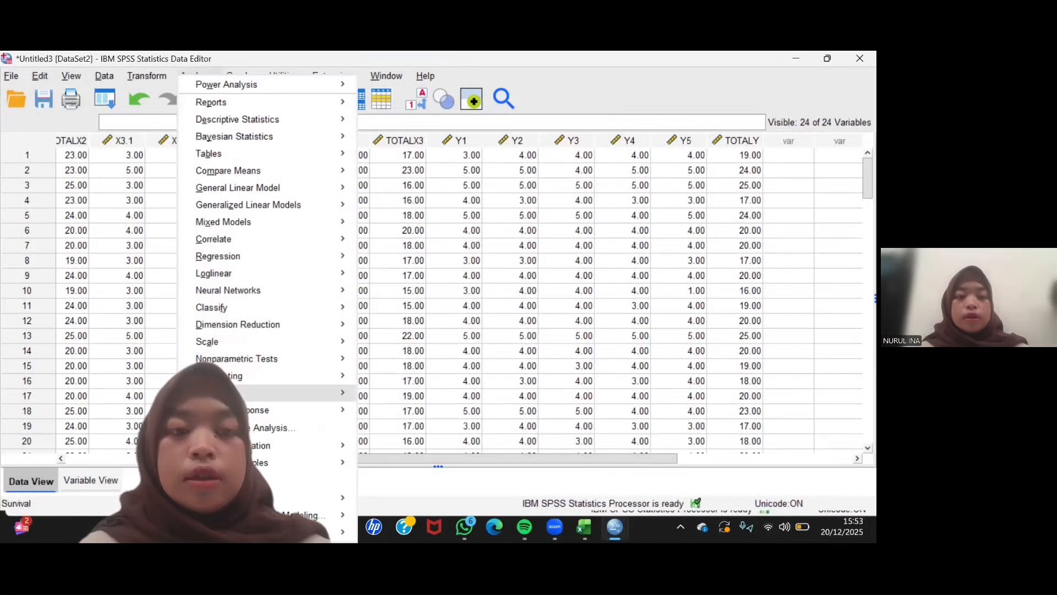
mouse_move(322, 357)
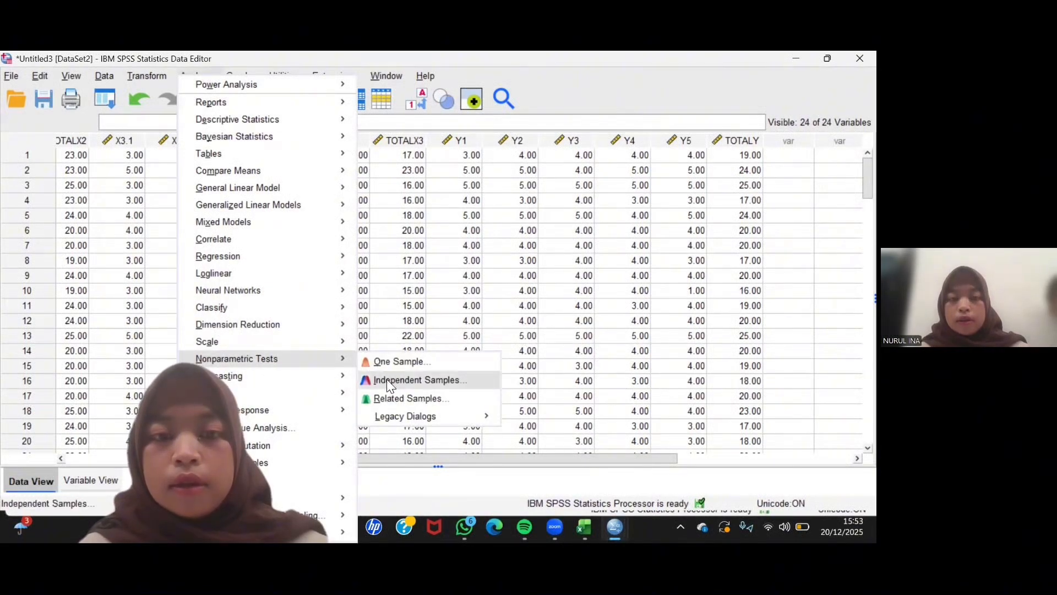
mouse_move(394, 417)
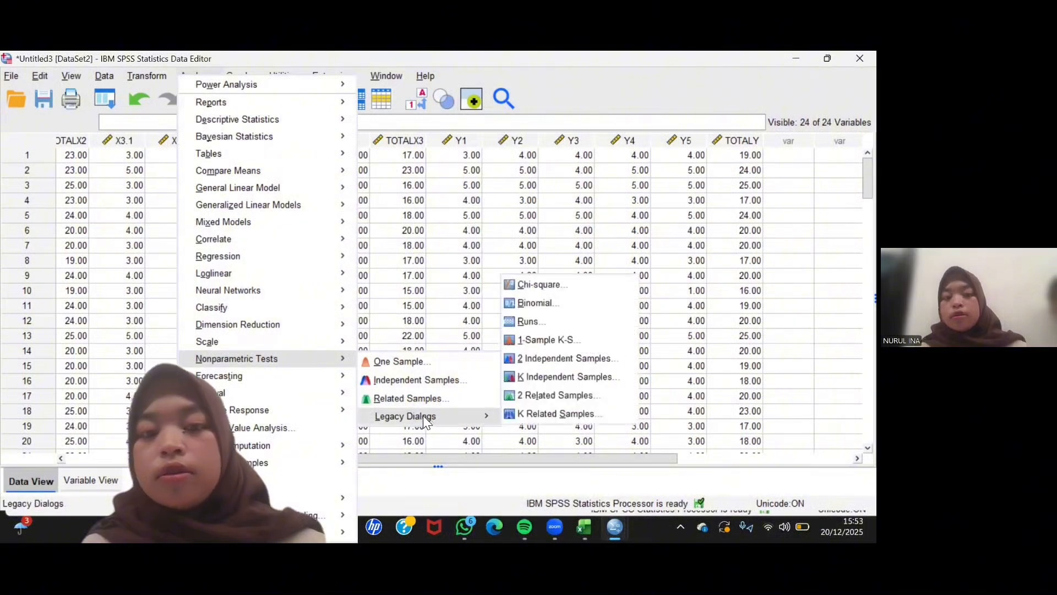
click(533, 344)
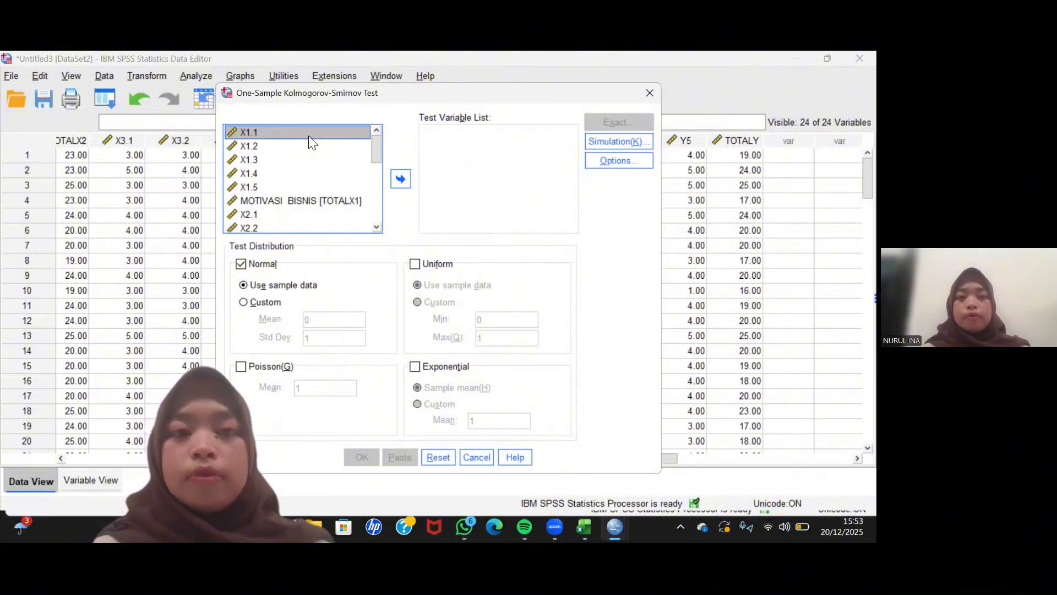
key(shift+Down)
key(shift+Down)
key(shift+Down)
key(shift+Down)
key(shift+Down)
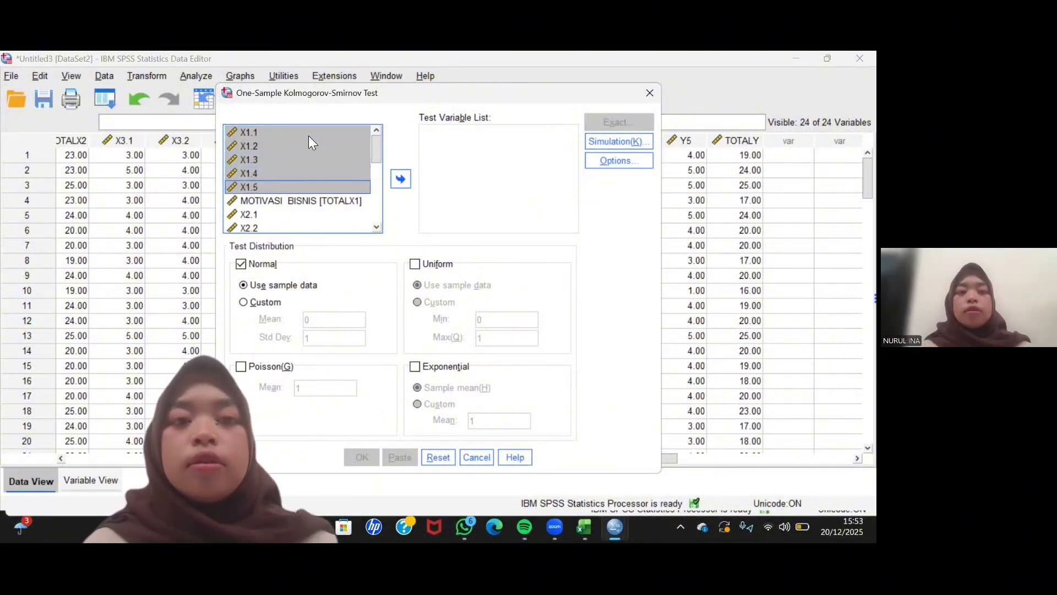
click(400, 179)
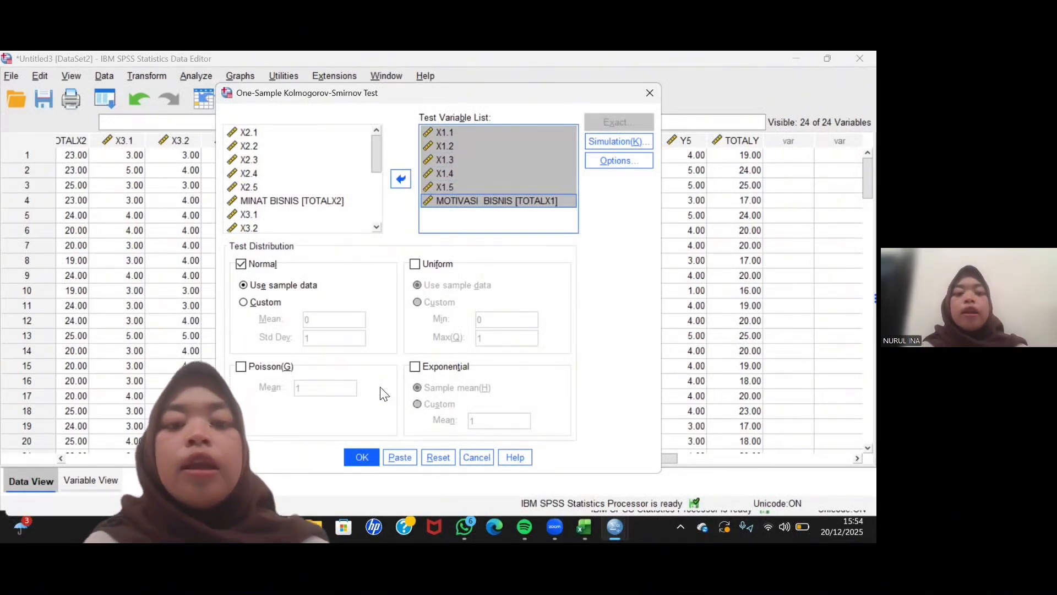
- Run the Kolmogorov-Smirnov test against the Normal distribution using sample data, and review its table alongside the regression output
click(359, 452)
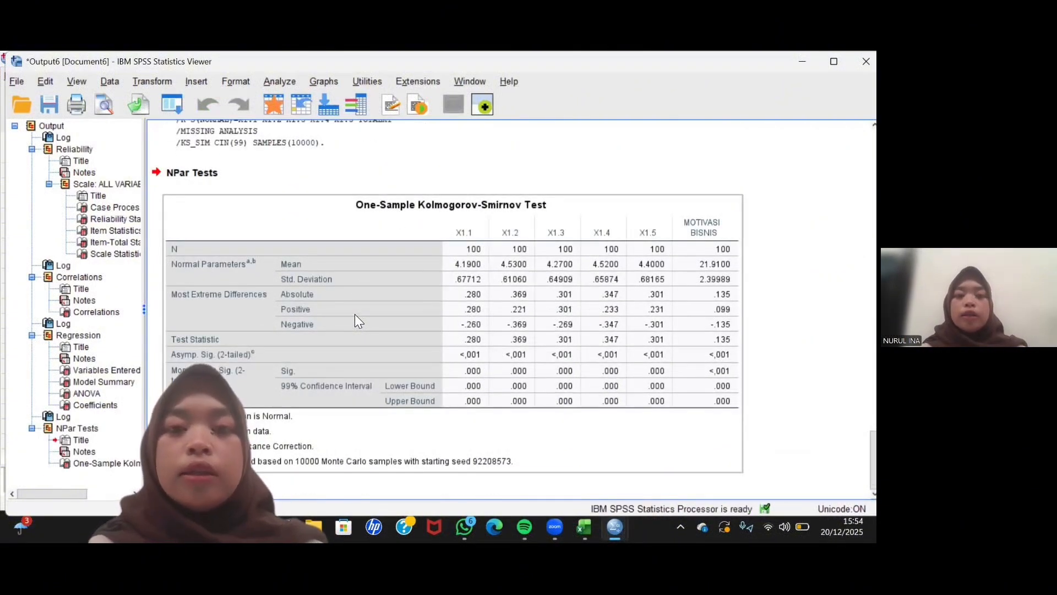
scroll(355, 316, up, 10)
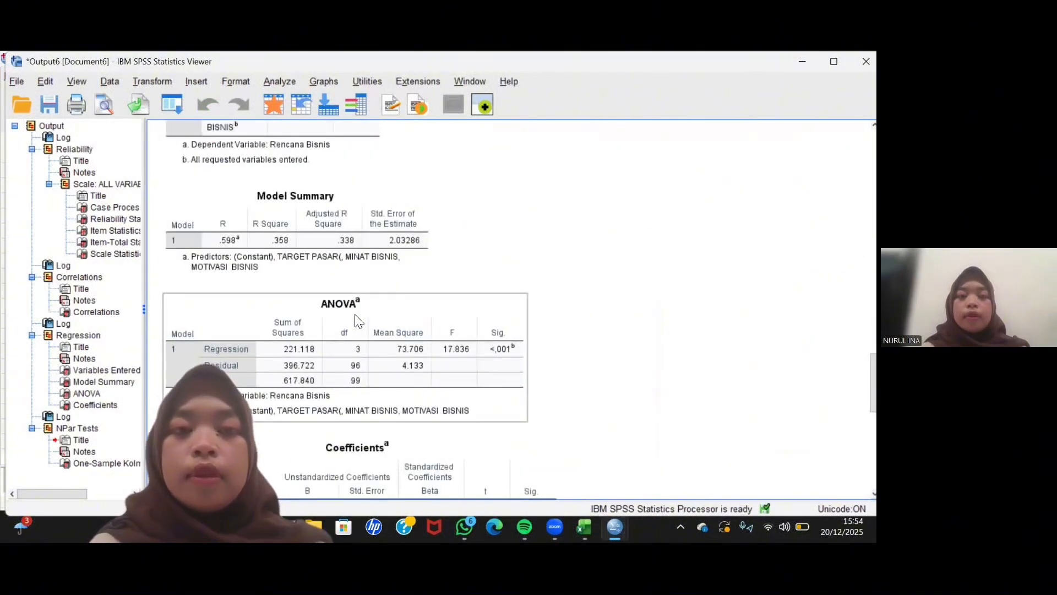
scroll(357, 320, down, 10)
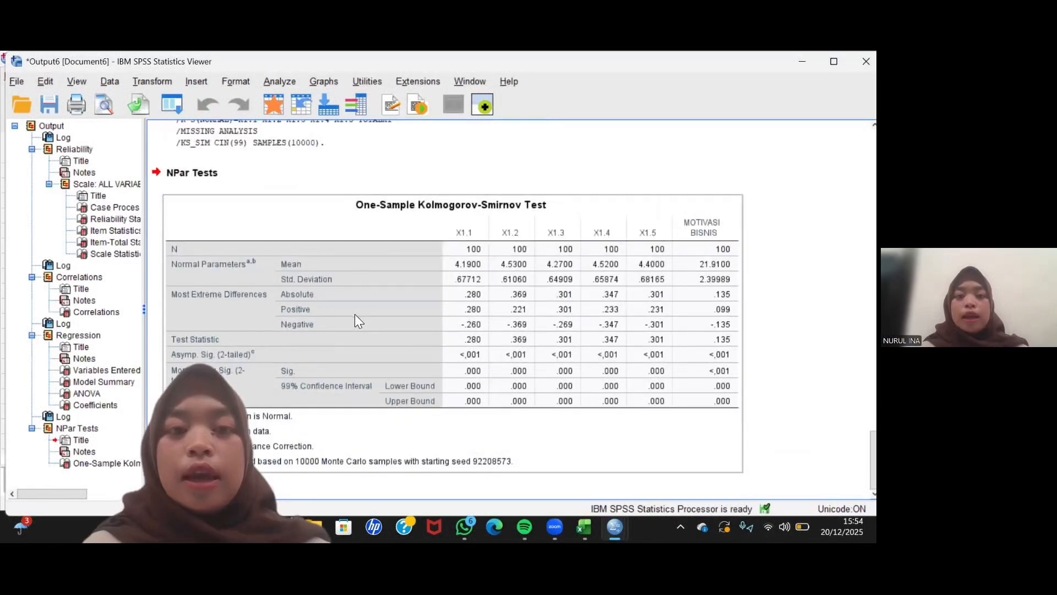